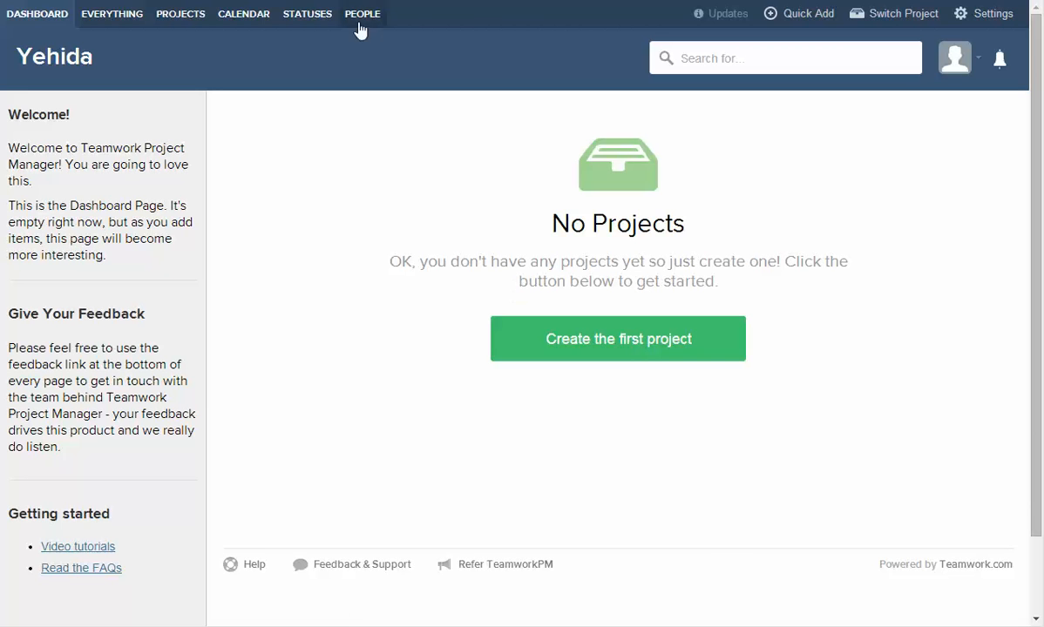
Create a new project named 'Plan Winter 2015 Vacation'.
scroll(950, 244, down, 1)
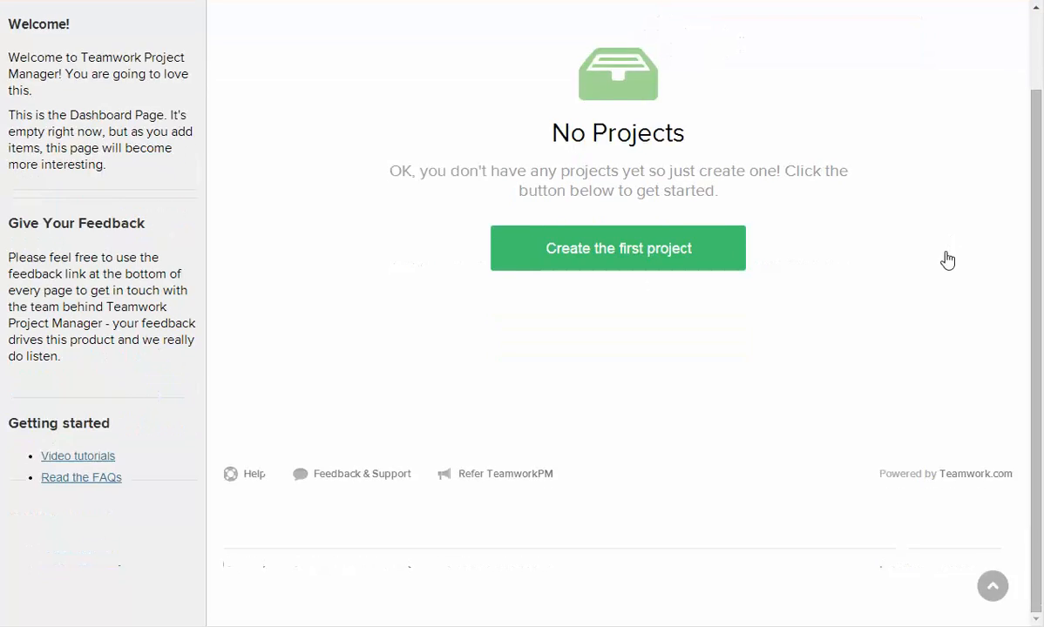
scroll(948, 255, up, 1)
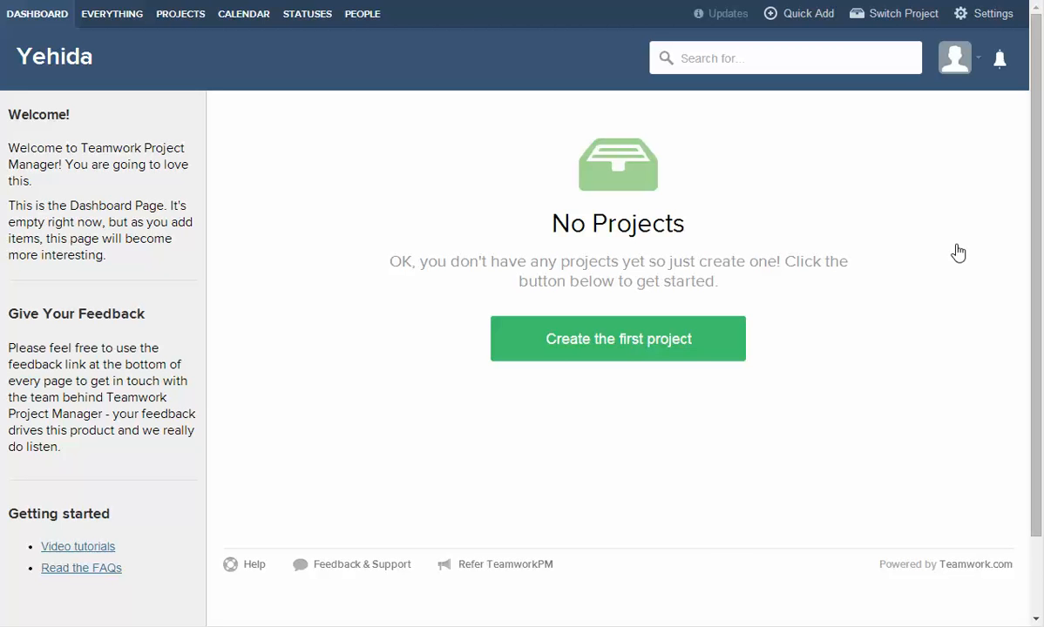
click(630, 350)
click(375, 145)
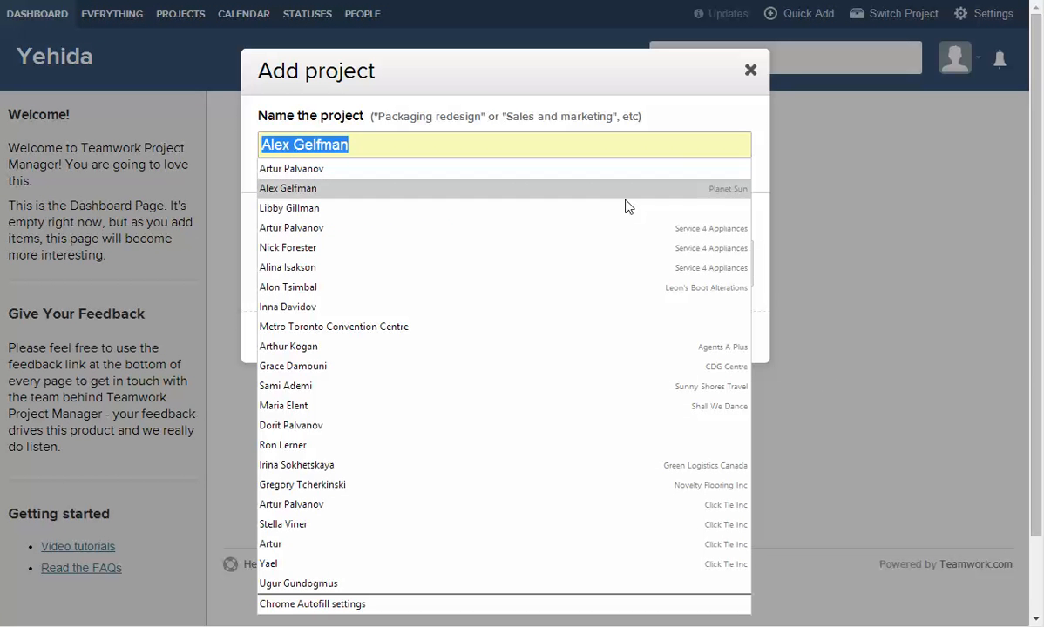
click(332, 113)
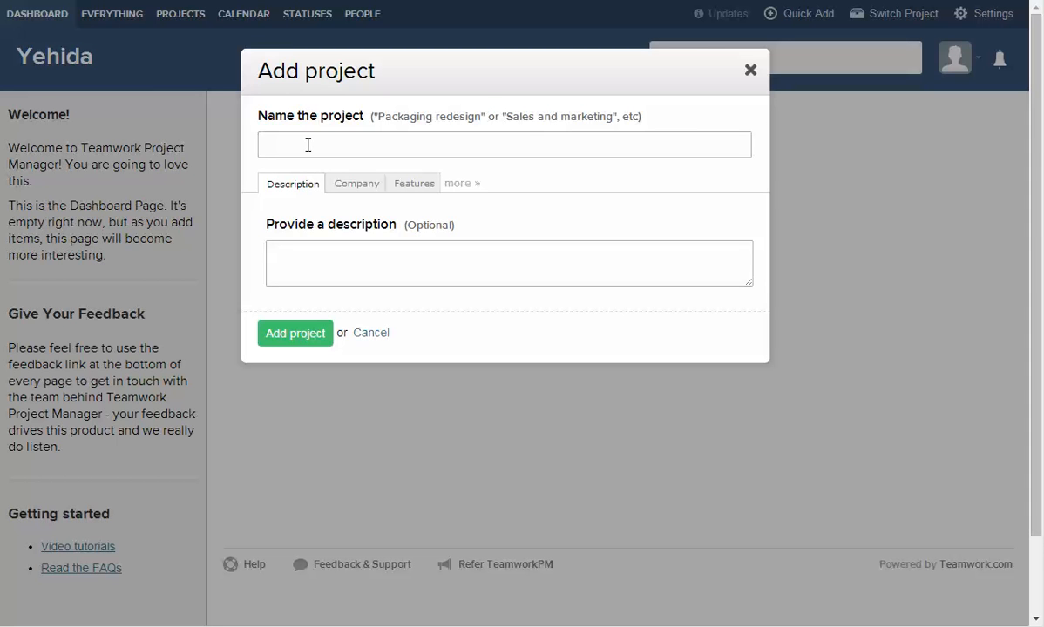
text(Plan Winter 2015 Vacation)
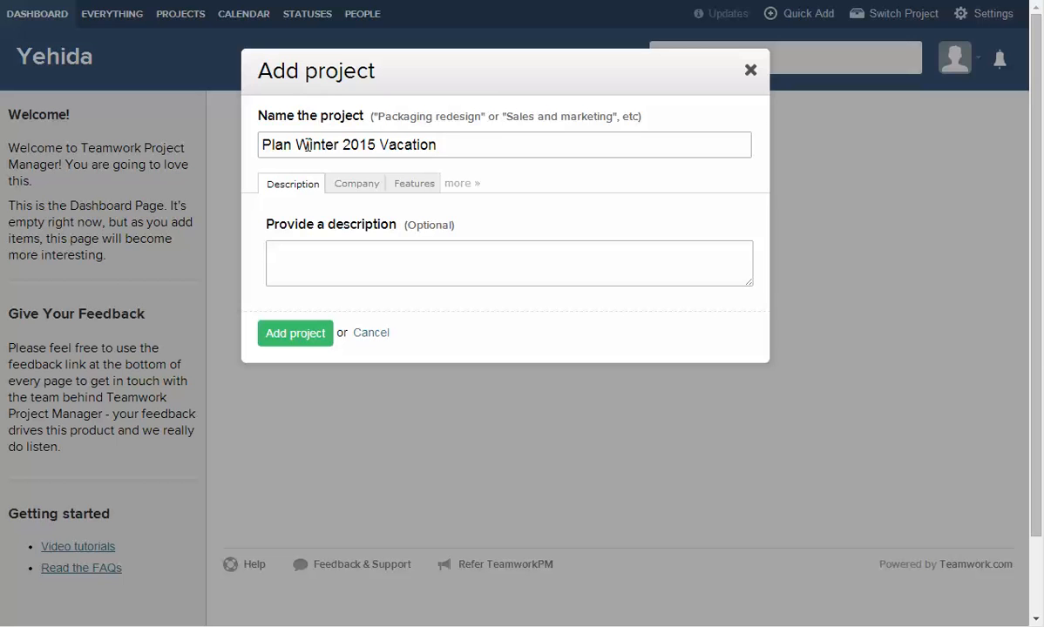
click(296, 336)
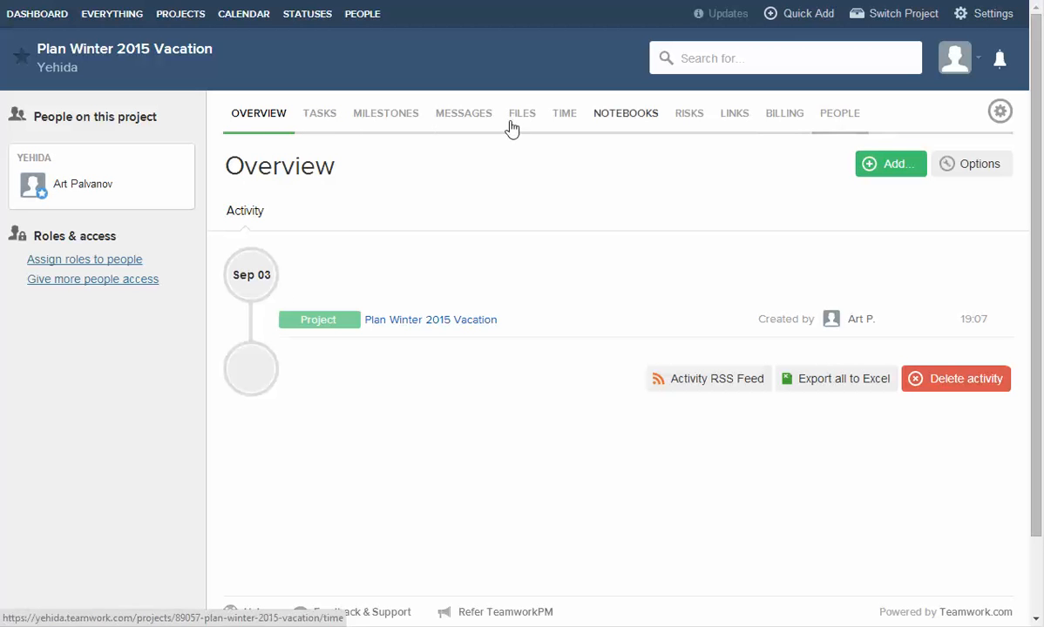
Create the project's first task list, named 'Research Deals'.
click(321, 116)
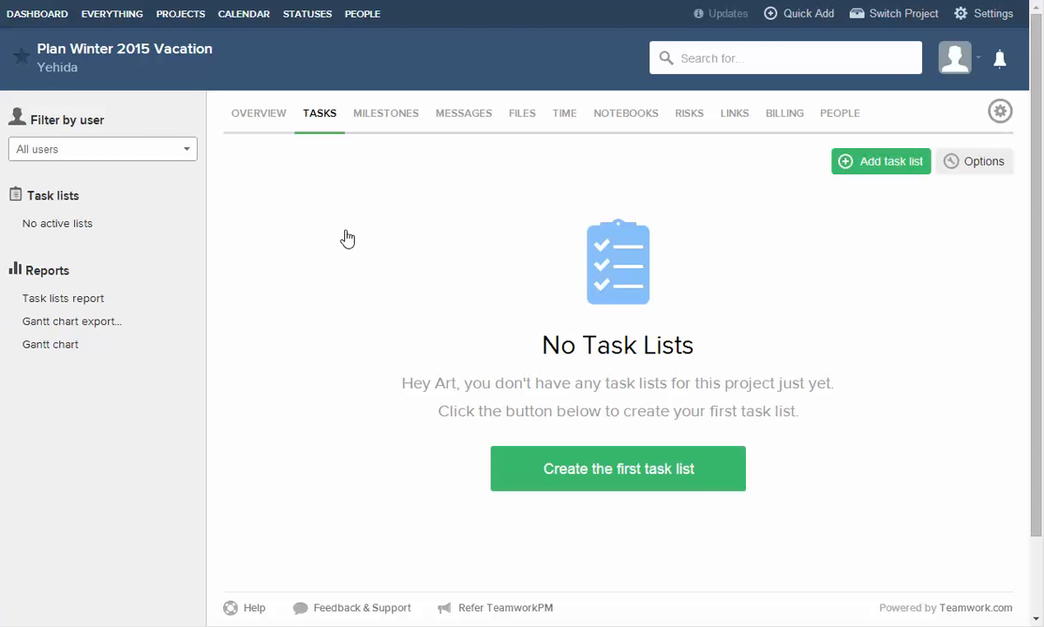
click(609, 472)
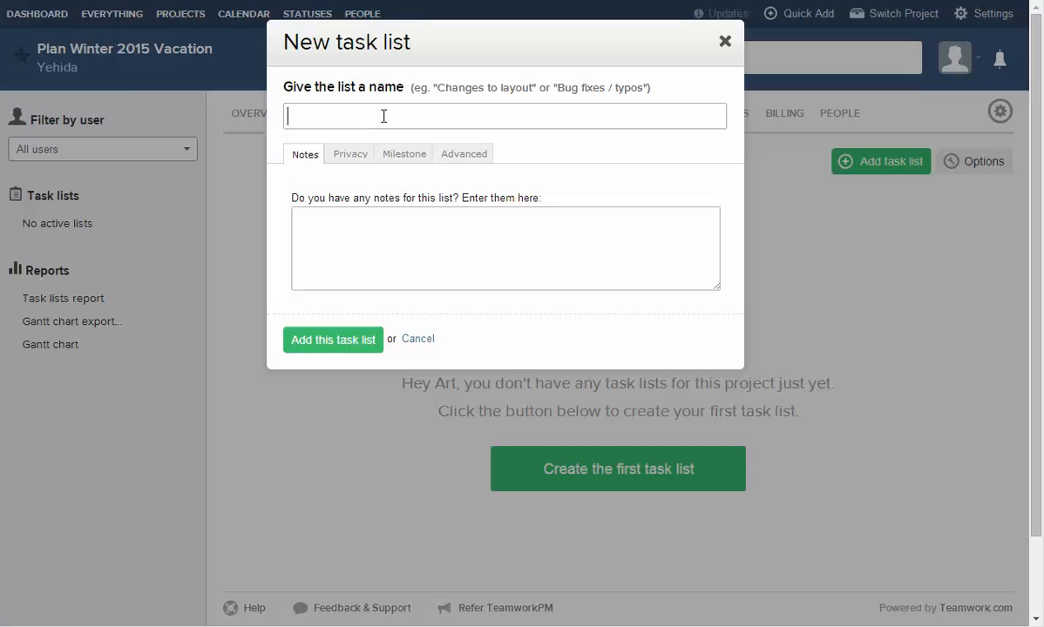
text(Research Deals)
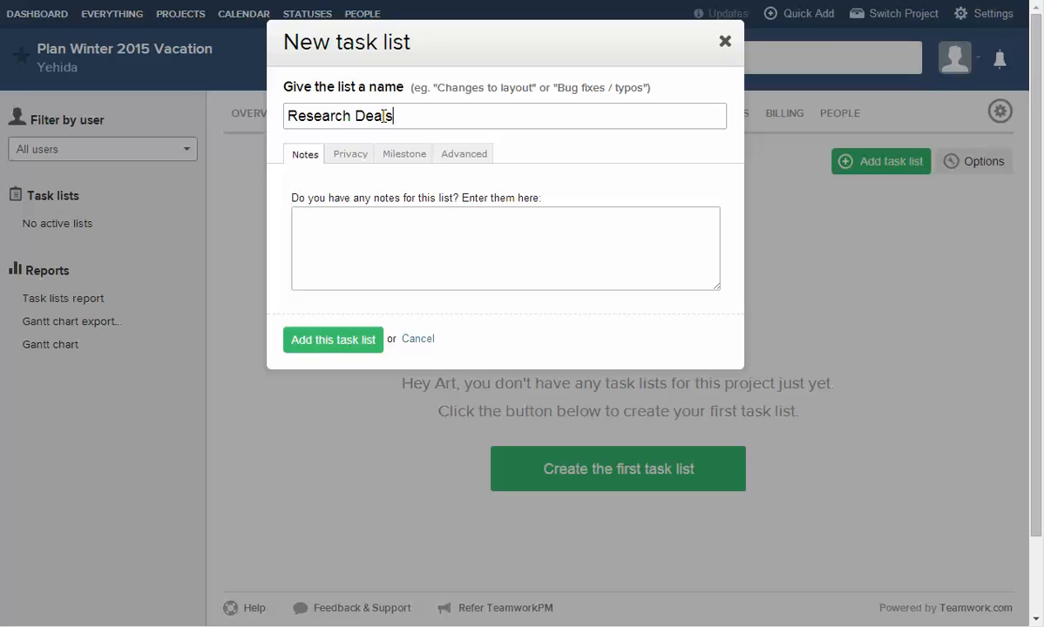
click(330, 346)
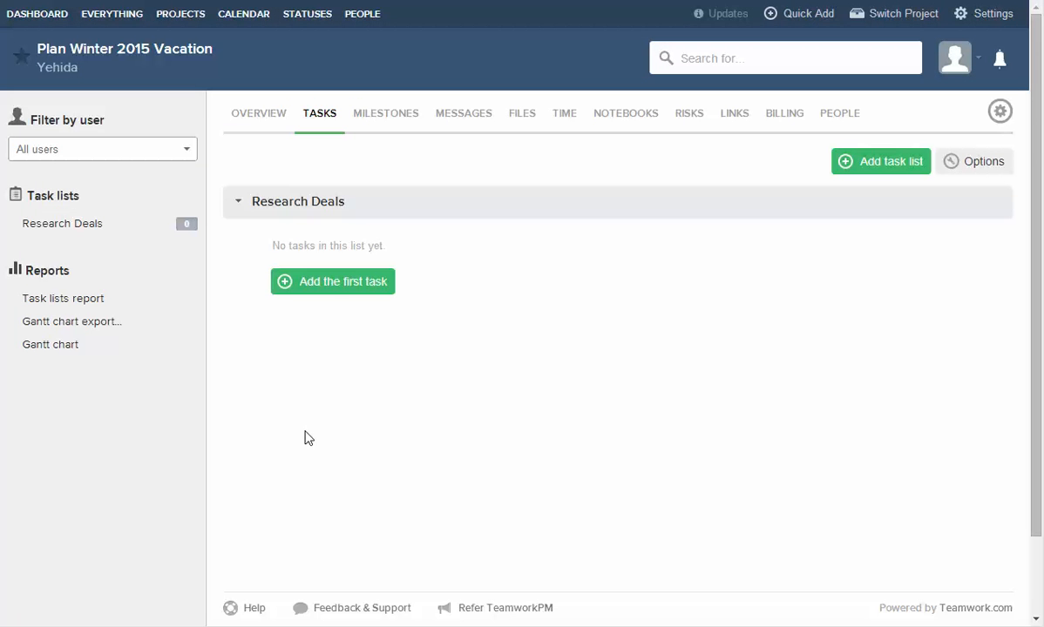
Add task 'Check hotwire.com' assigned to yourself, starting September 3 and due September 7.
click(339, 284)
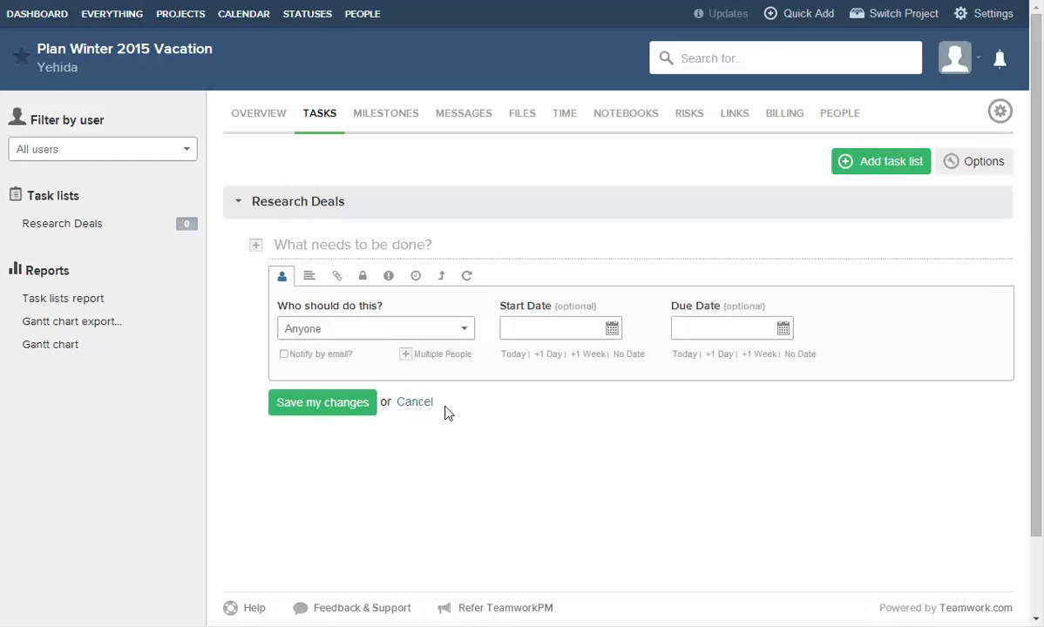
text(Check )
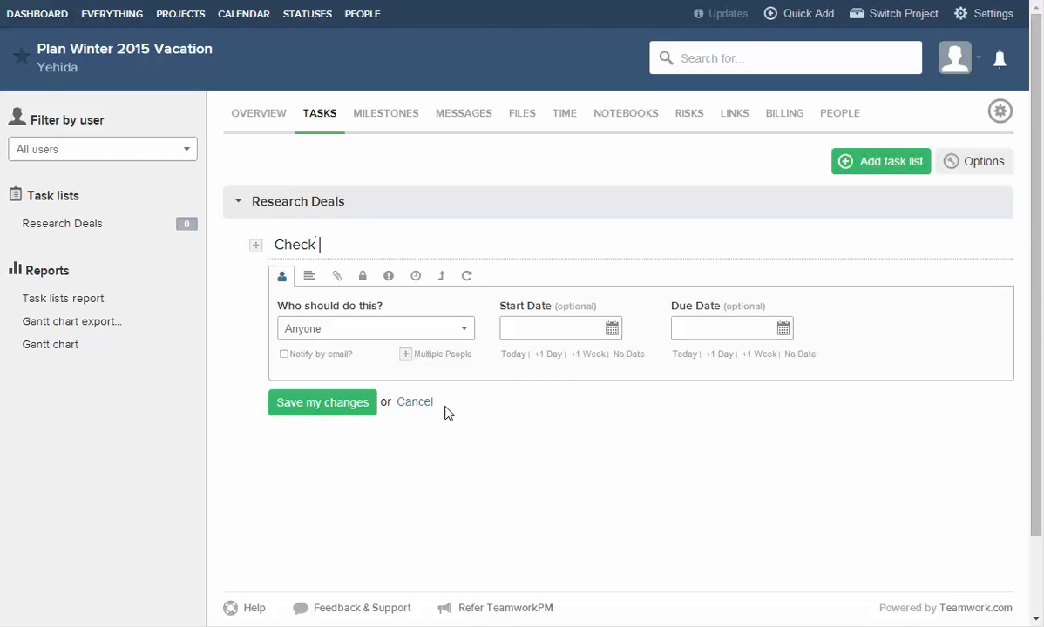
text(hotwire.com)
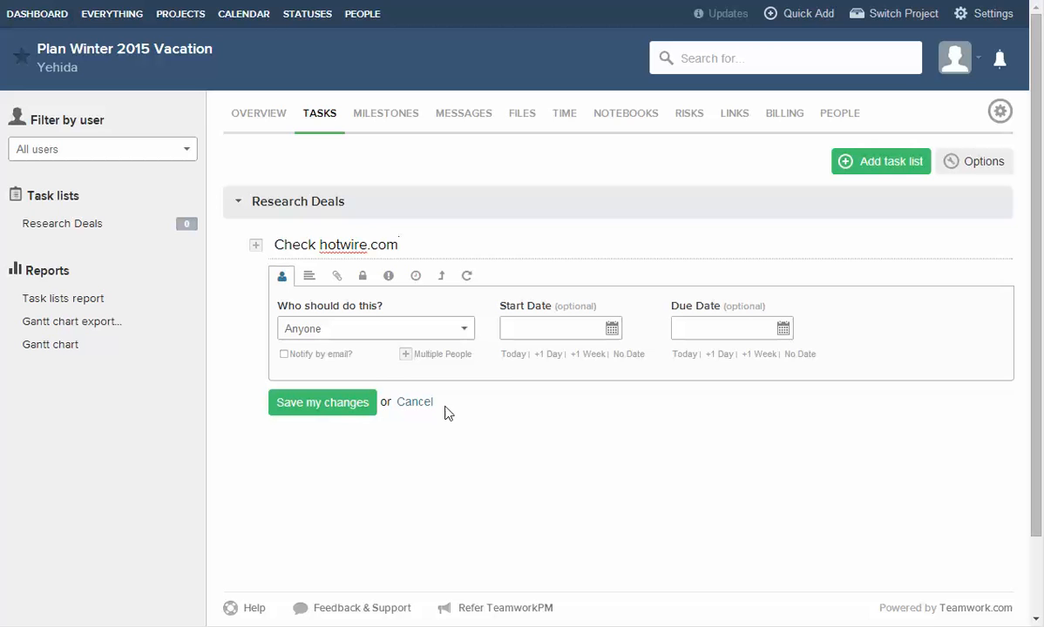
click(341, 330)
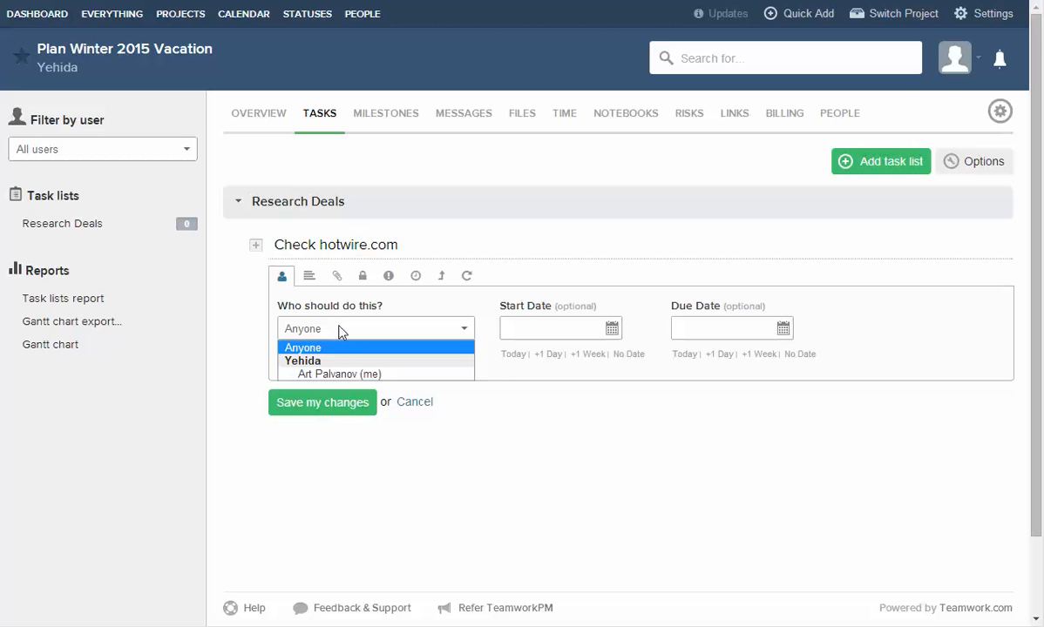
click(241, 336)
click(313, 331)
click(298, 374)
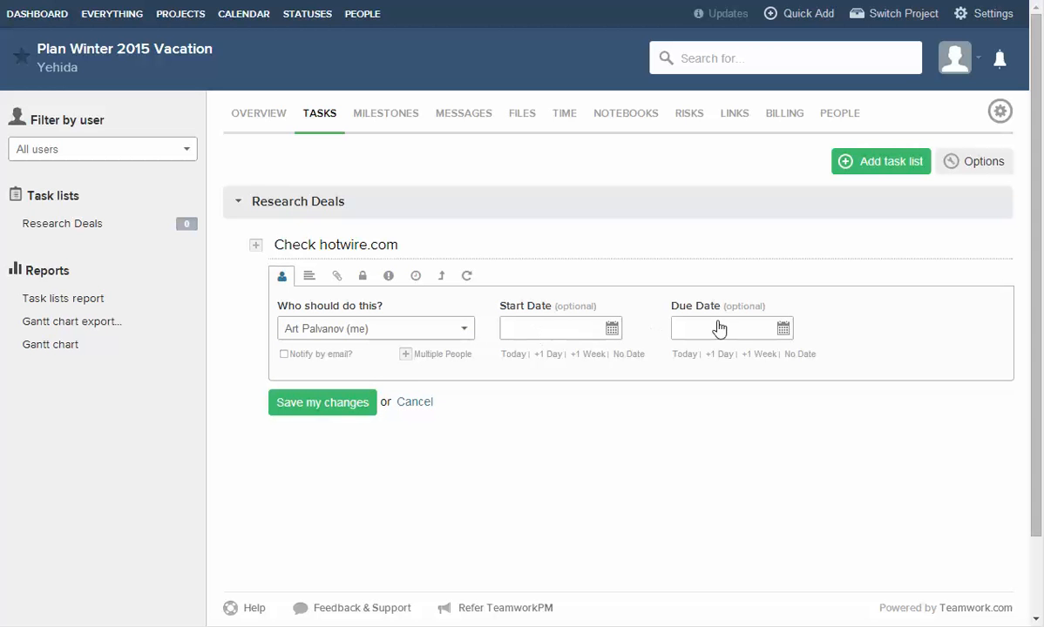
click(544, 331)
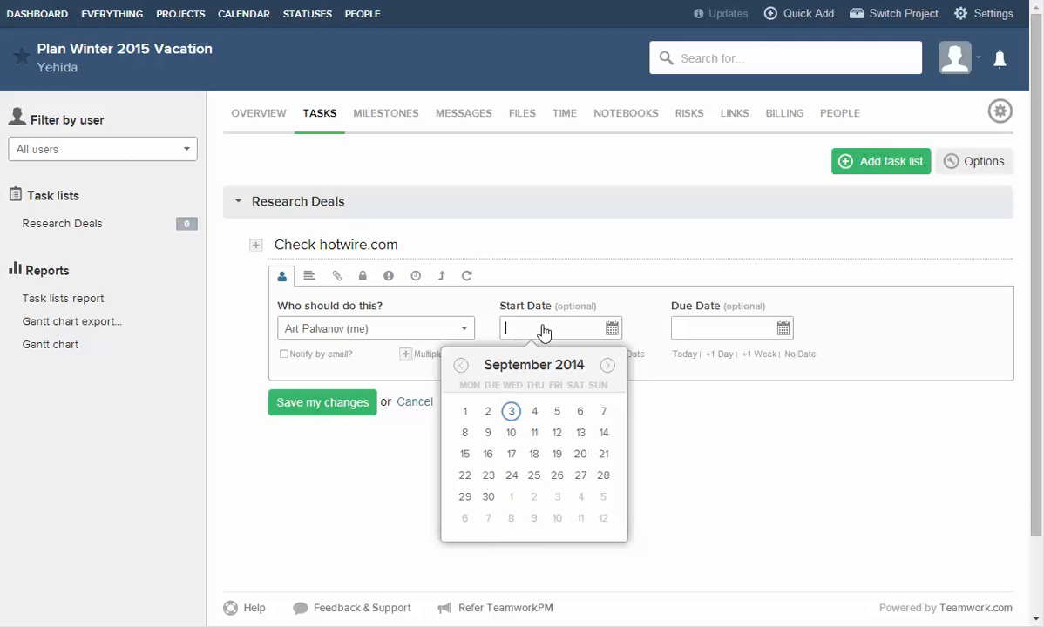
click(512, 413)
click(725, 330)
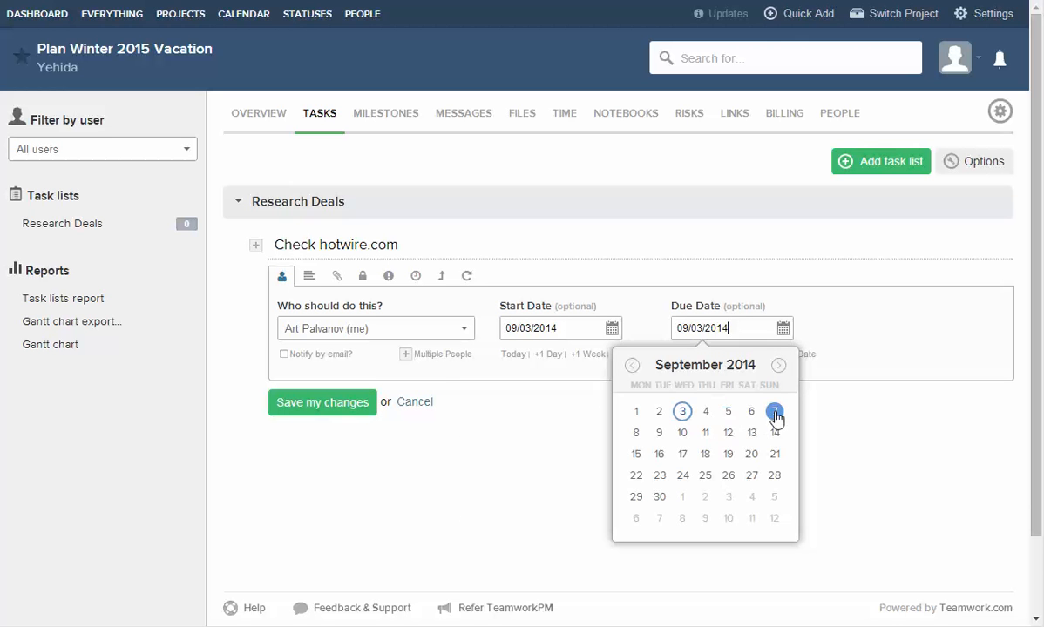
click(775, 412)
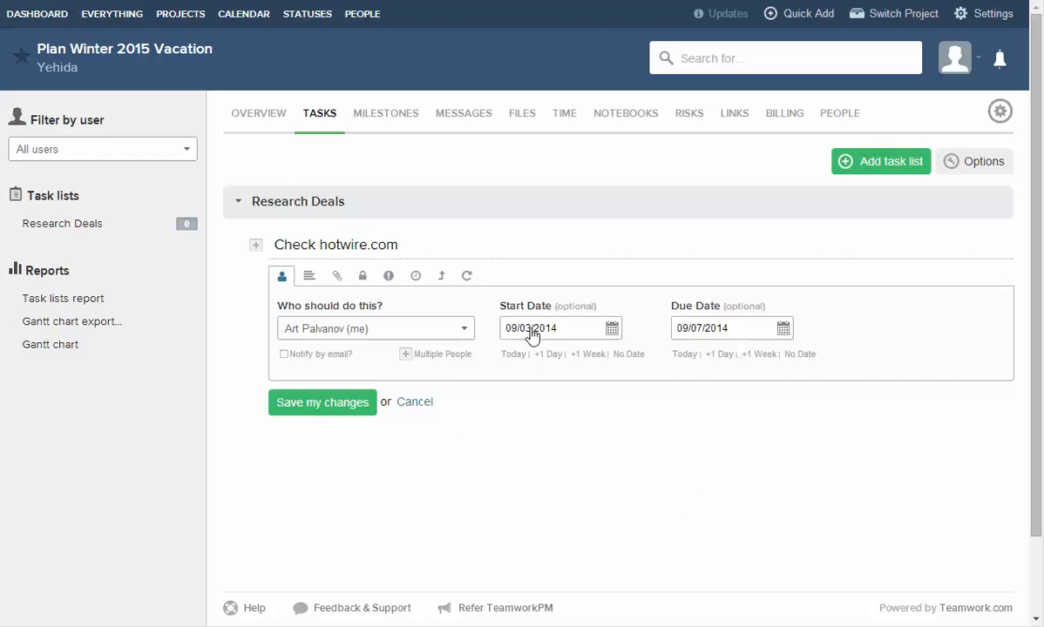
click(321, 404)
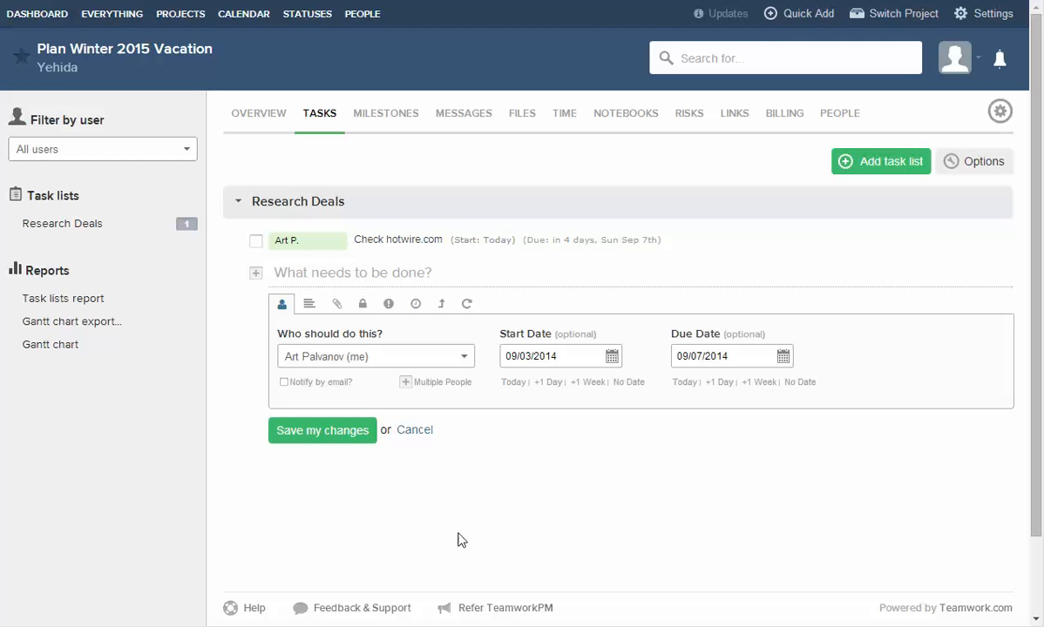
Add a second task, 'Check deal websites', and close the empty task form.
text(Check d)
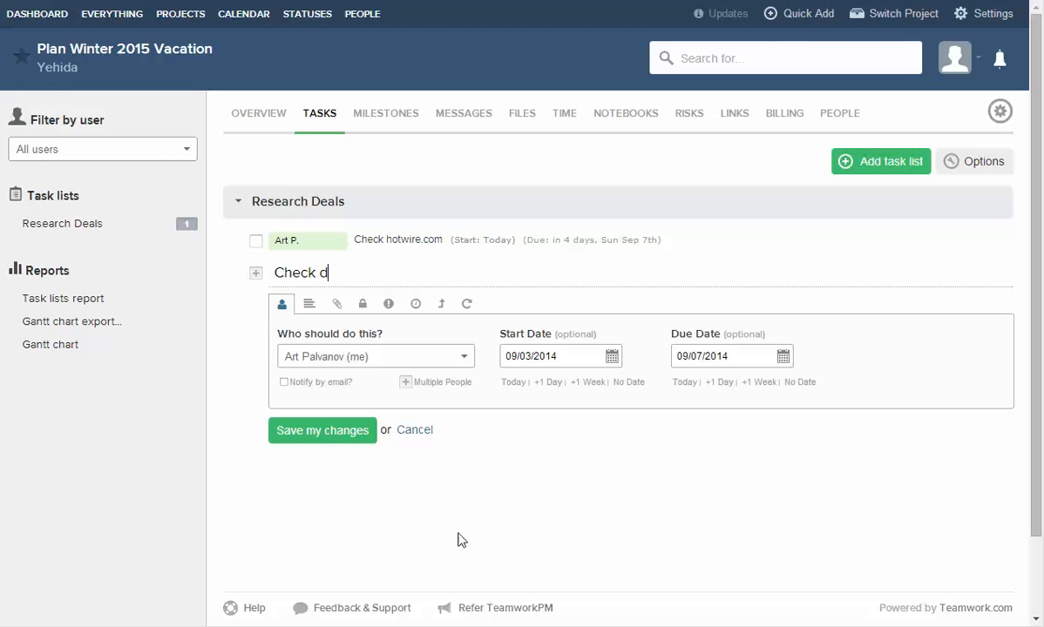
text(eal websites)
key(Return)
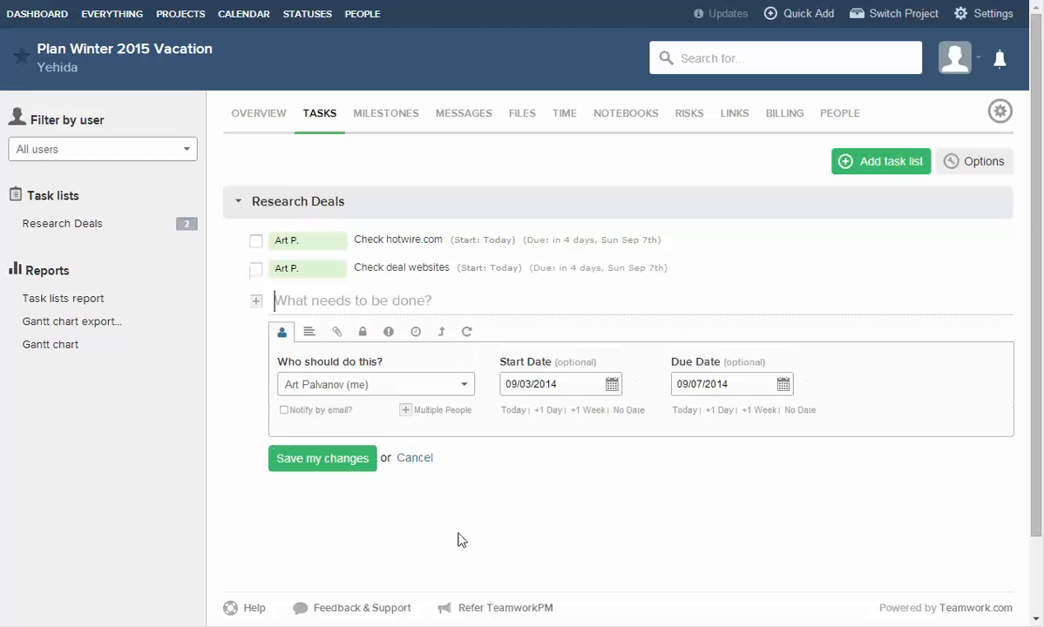
click(415, 456)
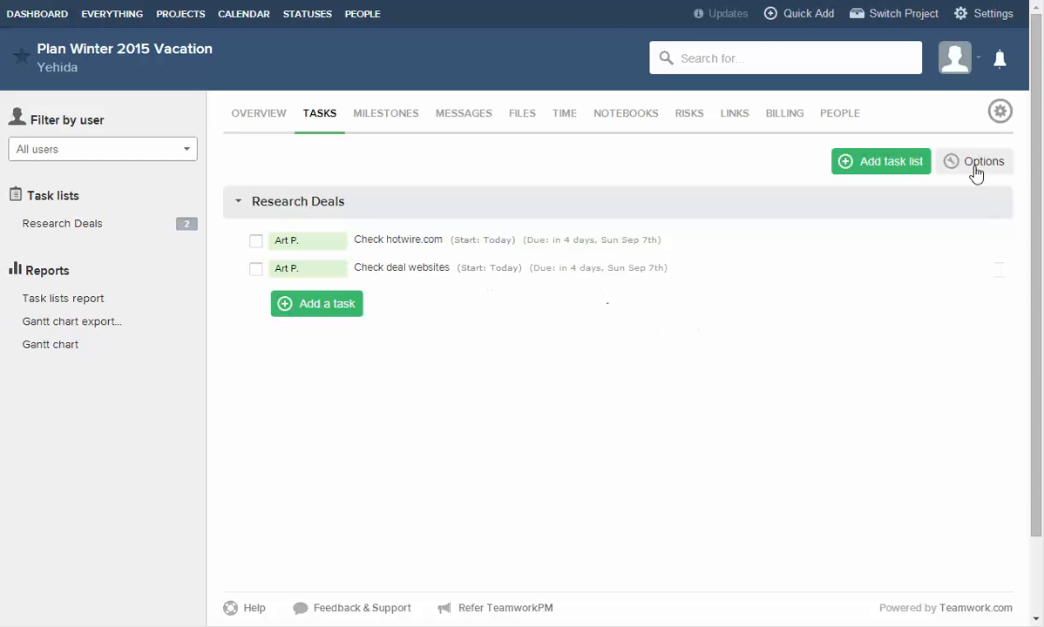
Create a second task list named 'Book Accomodation'.
click(889, 167)
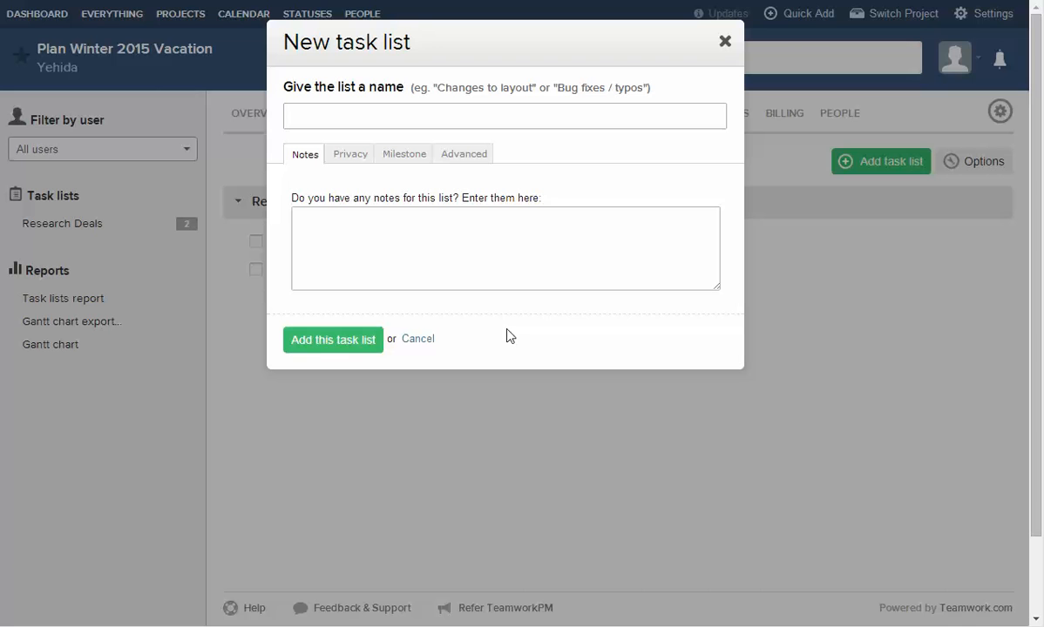
text(Book Accomodation)
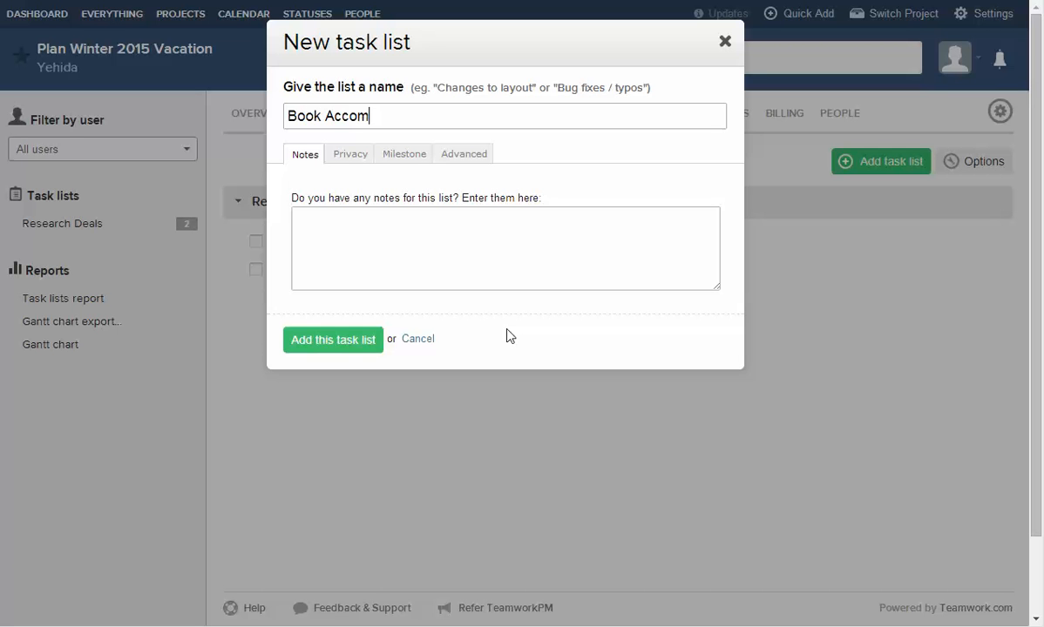
key(Return)
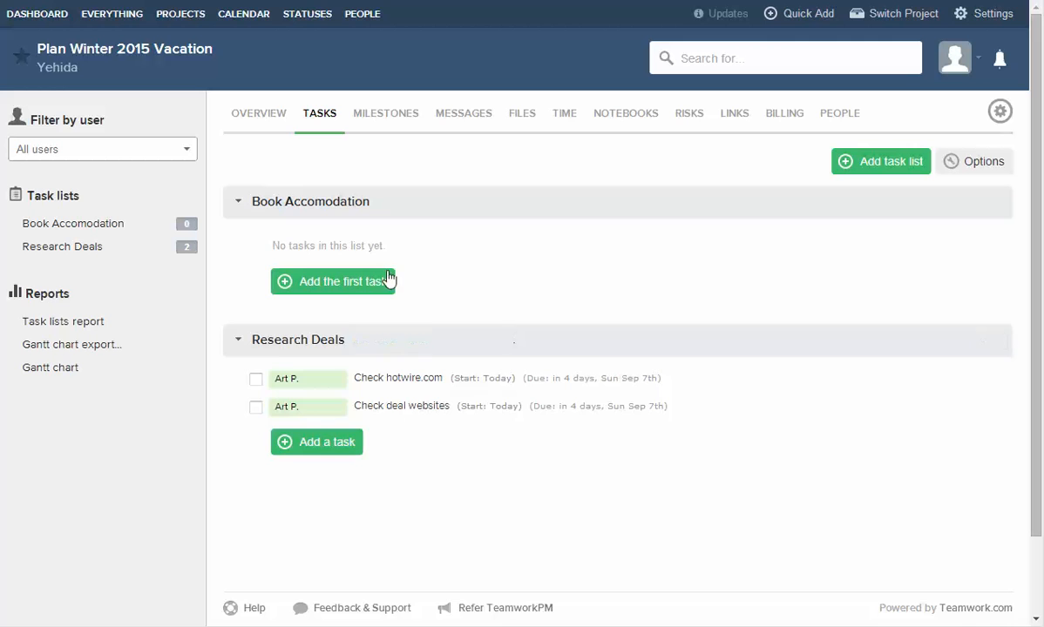
Add task 'Check hotels.com' assigned to yourself, then discard the empty task form.
click(387, 280)
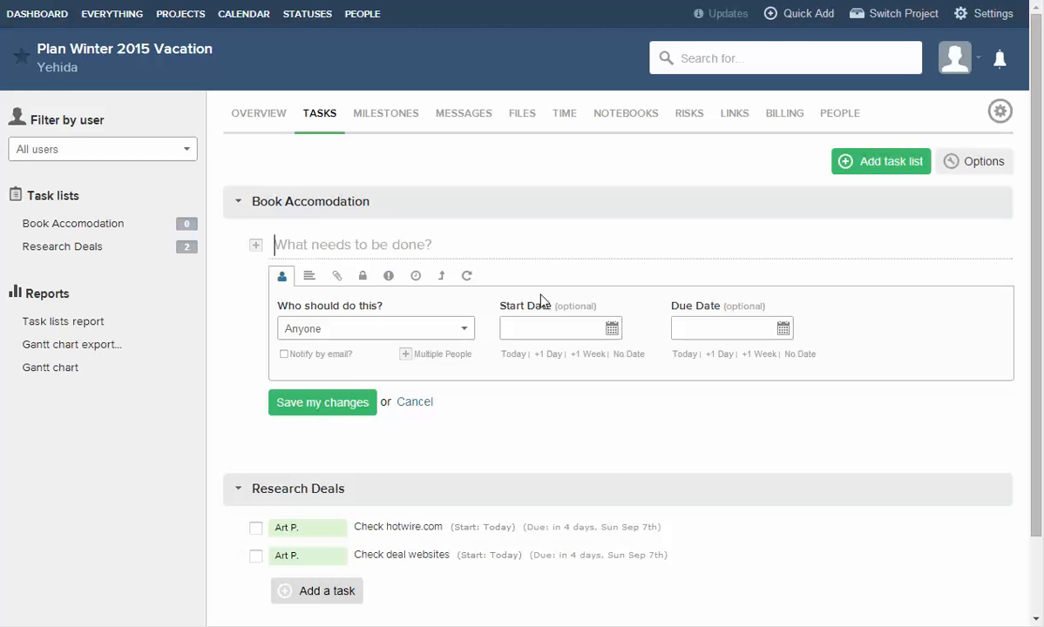
text(Check hotels.com)
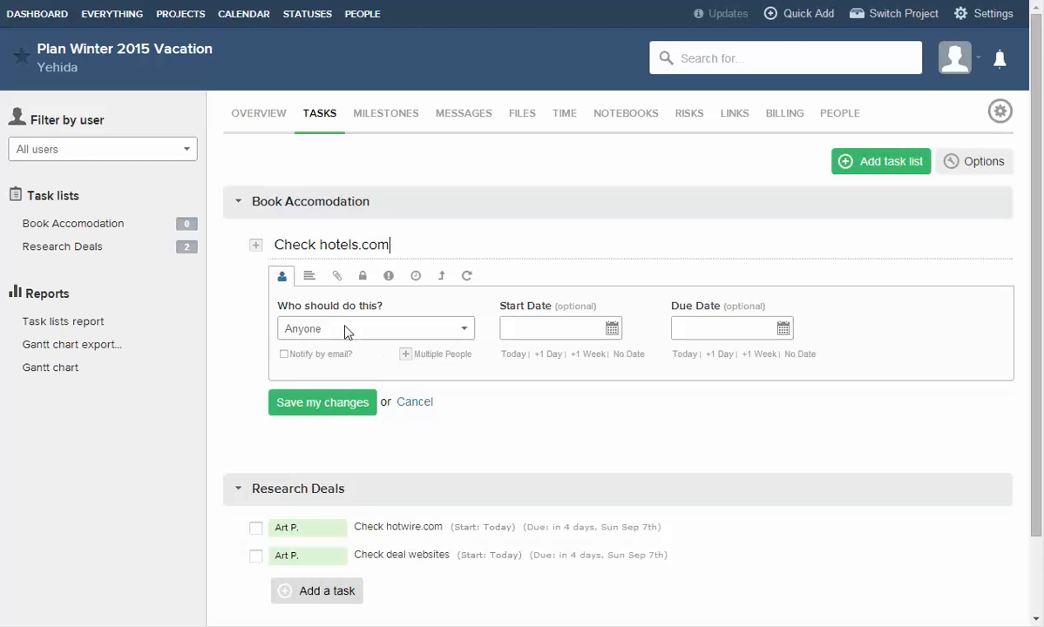
click(410, 329)
click(409, 372)
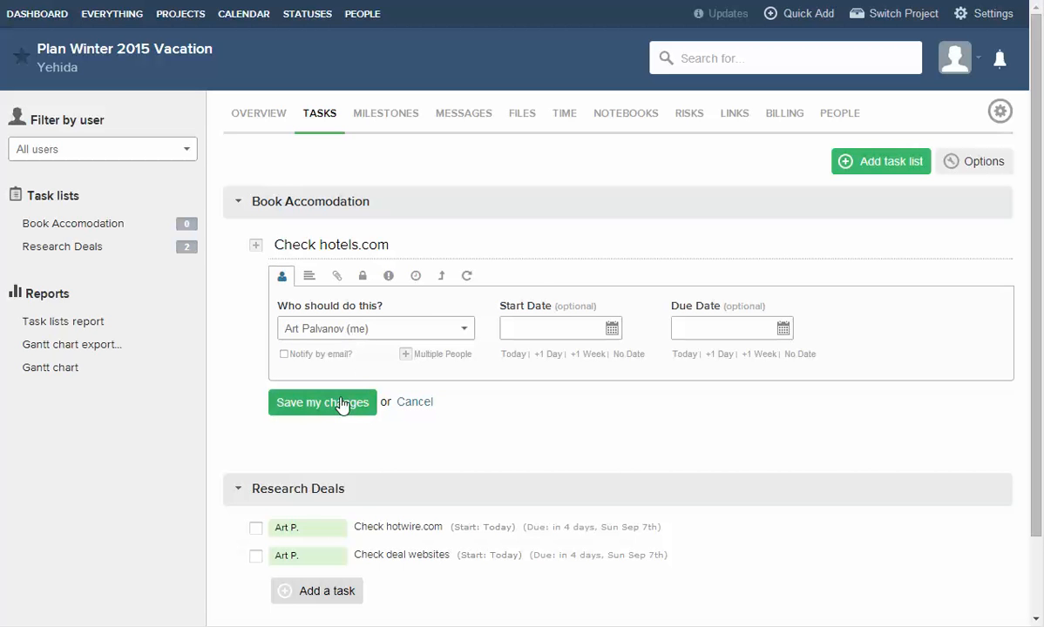
click(336, 403)
click(415, 431)
scroll(397, 244, down, 1)
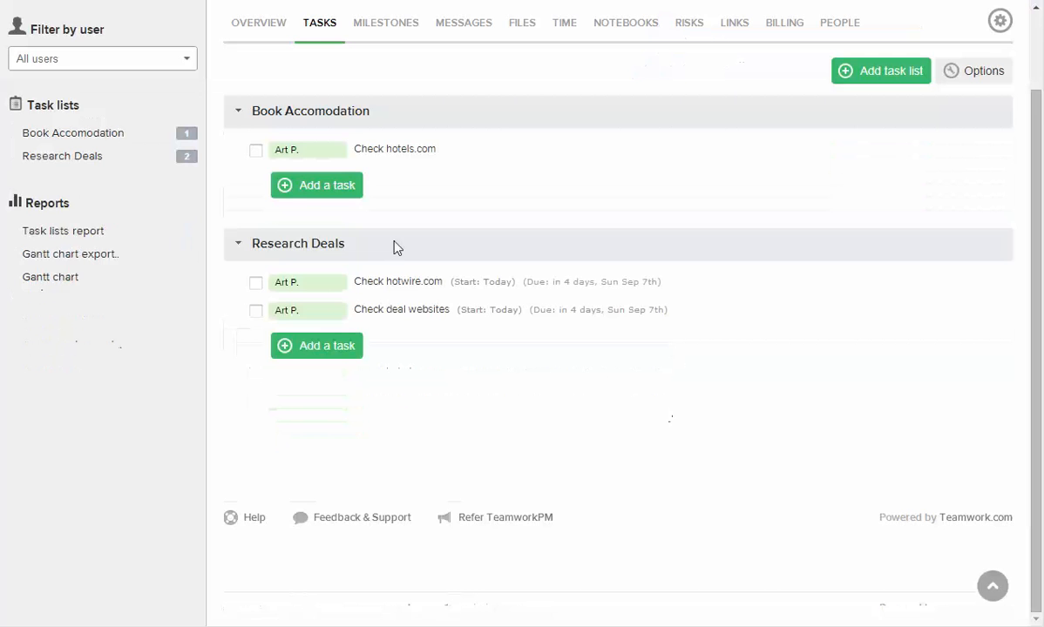
scroll(431, 276, up, 1)
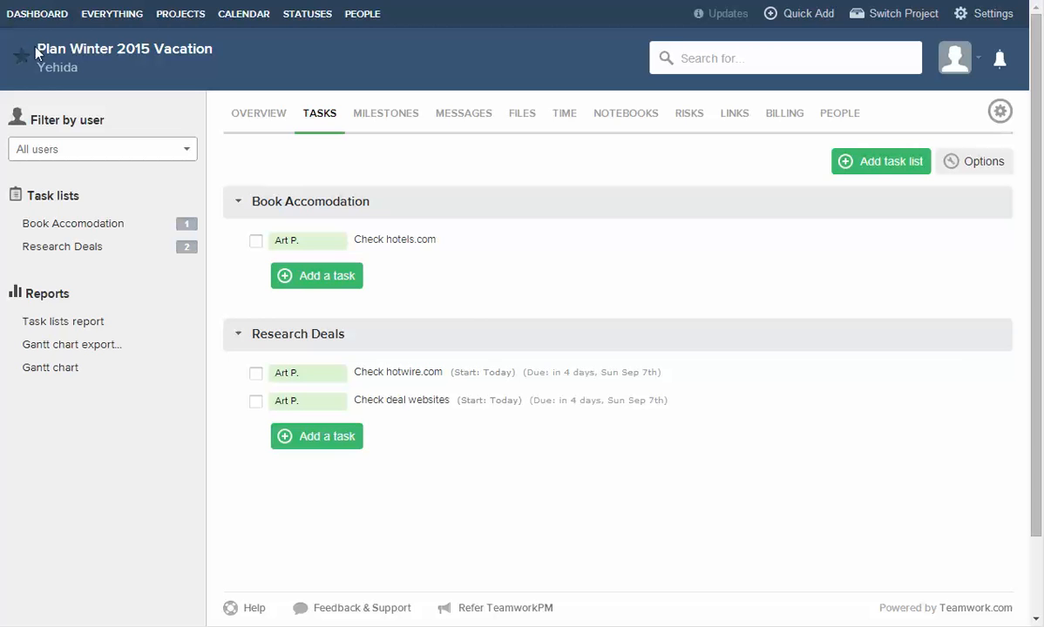
View the Dashboard activity feed listing the new project, task lists and tasks.
drag(35, 48, 65, 26)
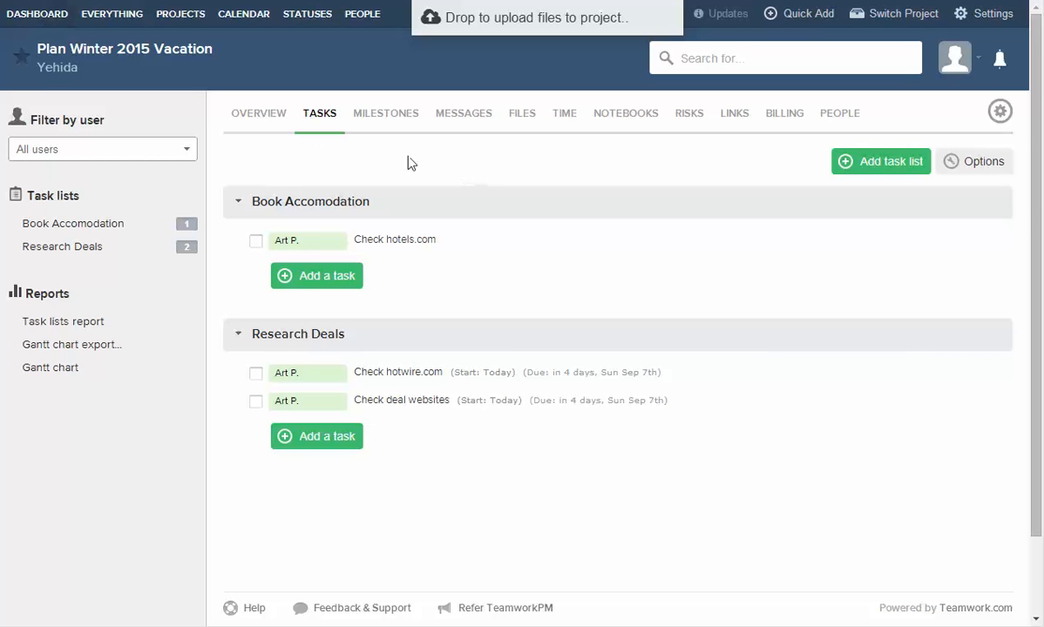
click(37, 13)
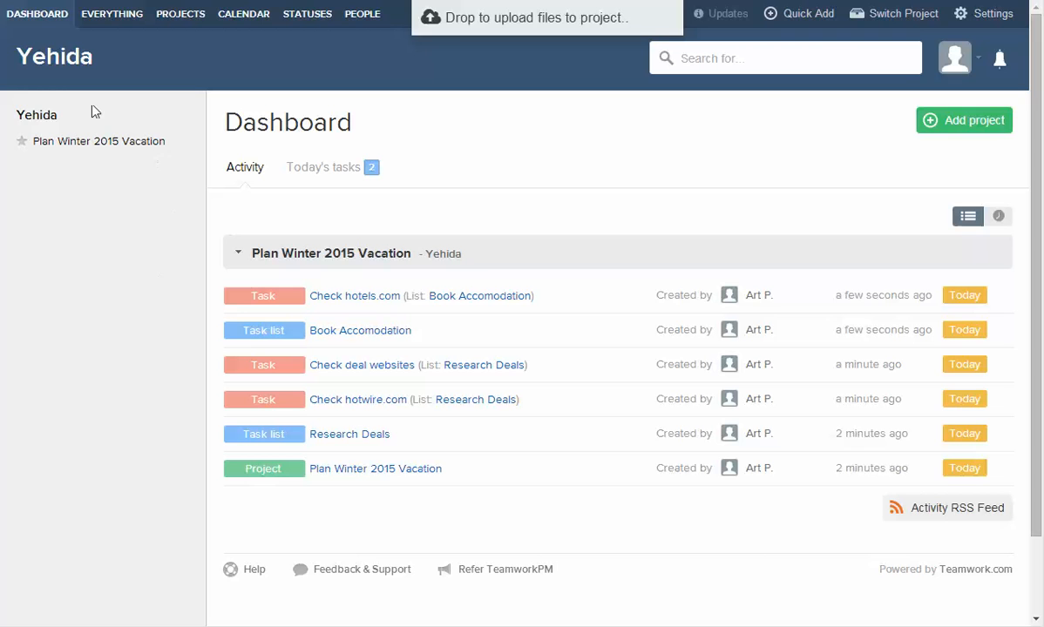
drag(163, 141, 103, 145)
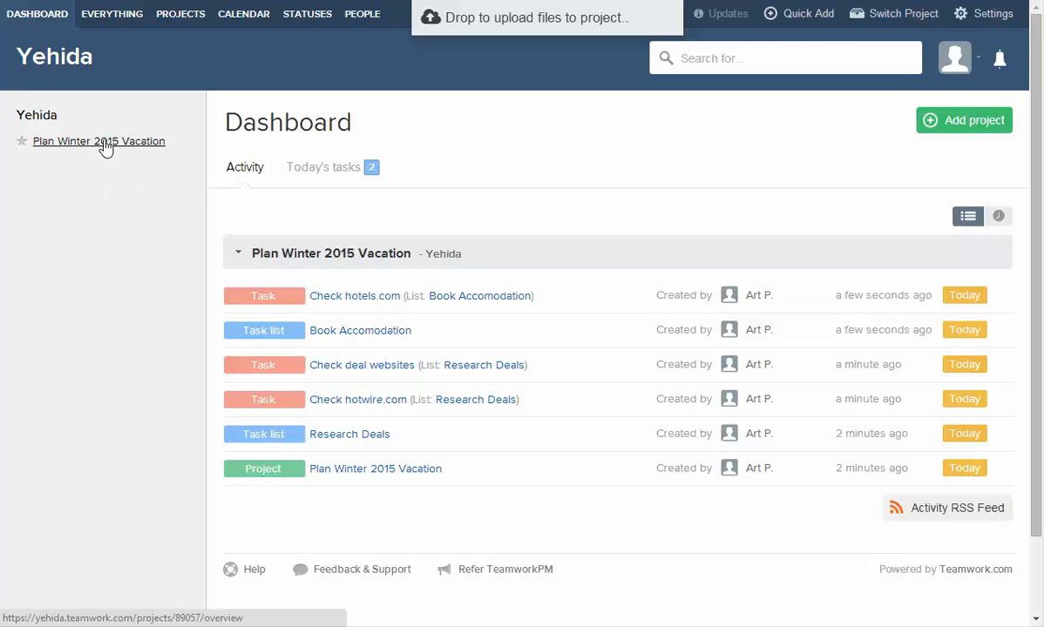
Create a new project named 'Artur Inc'.
click(973, 124)
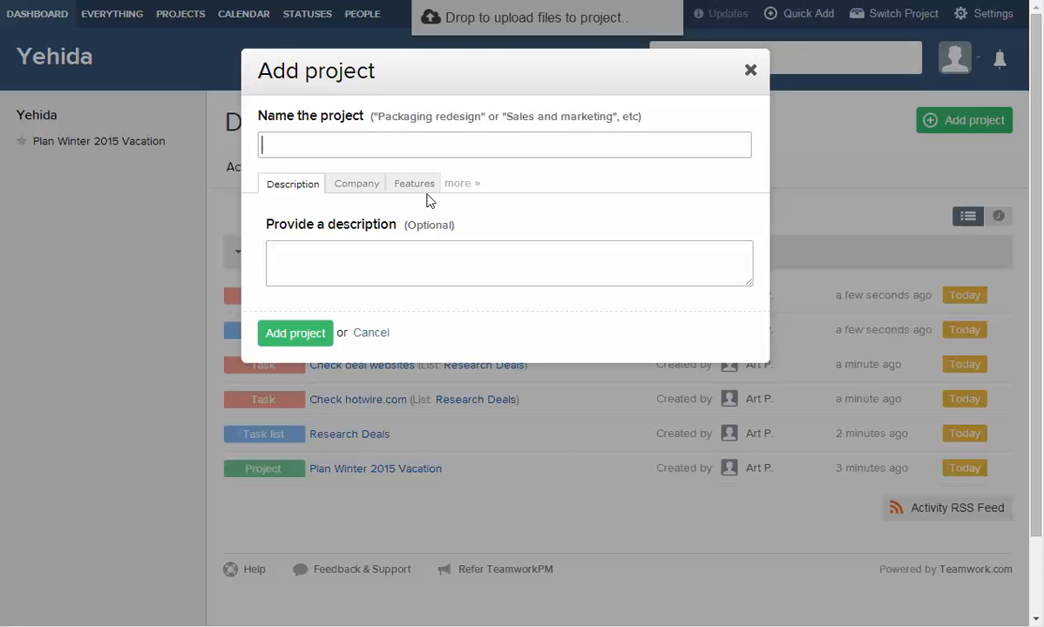
text(Artur )
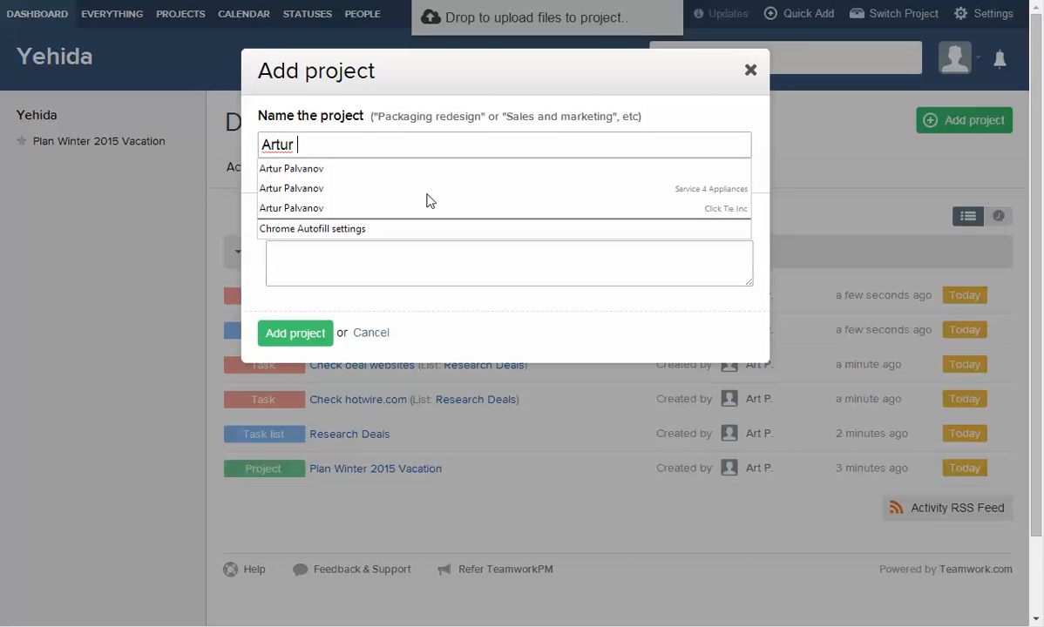
text(Inc)
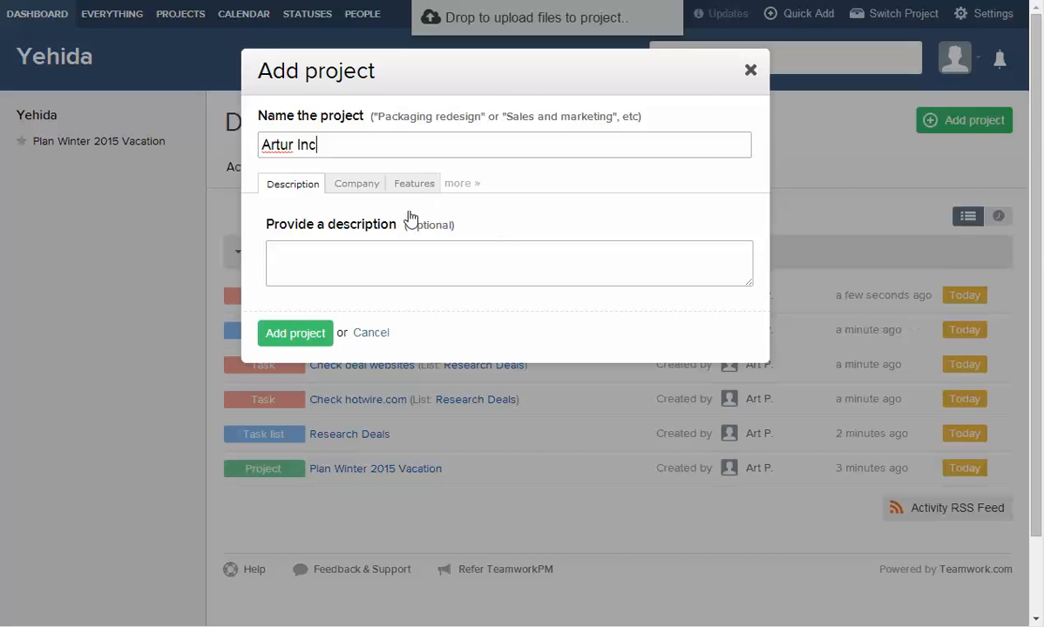
click(284, 338)
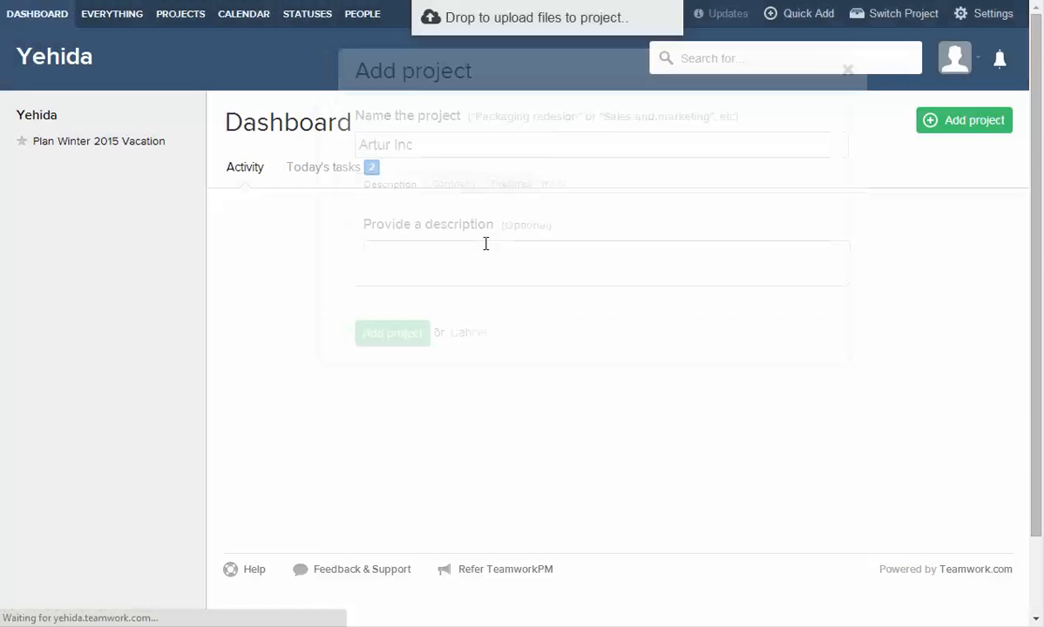
Add a task list named 'Yehida' and begin its first task.
click(340, 128)
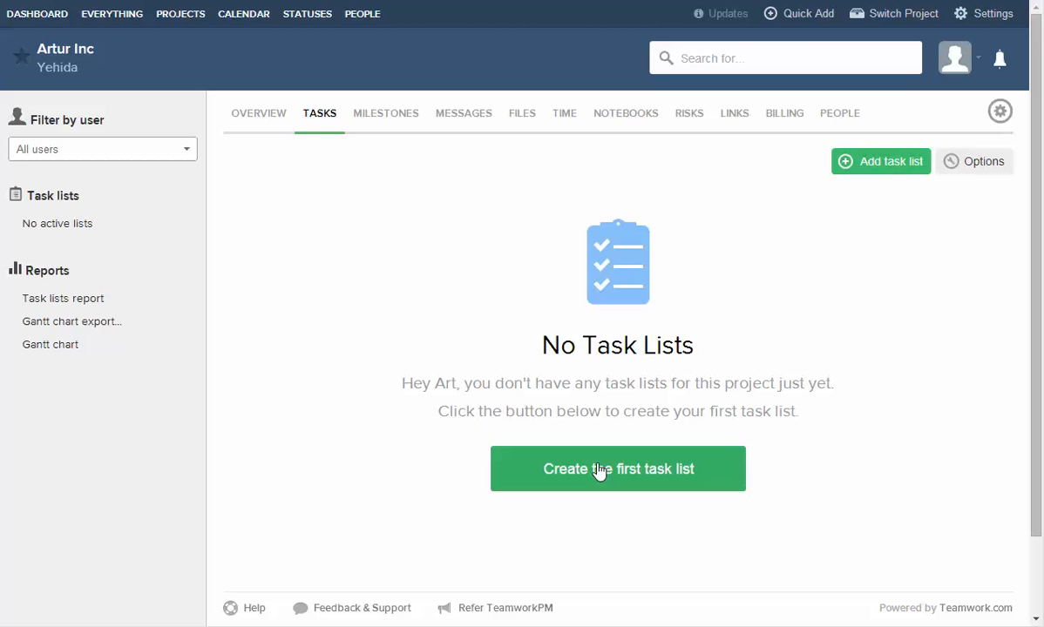
click(599, 470)
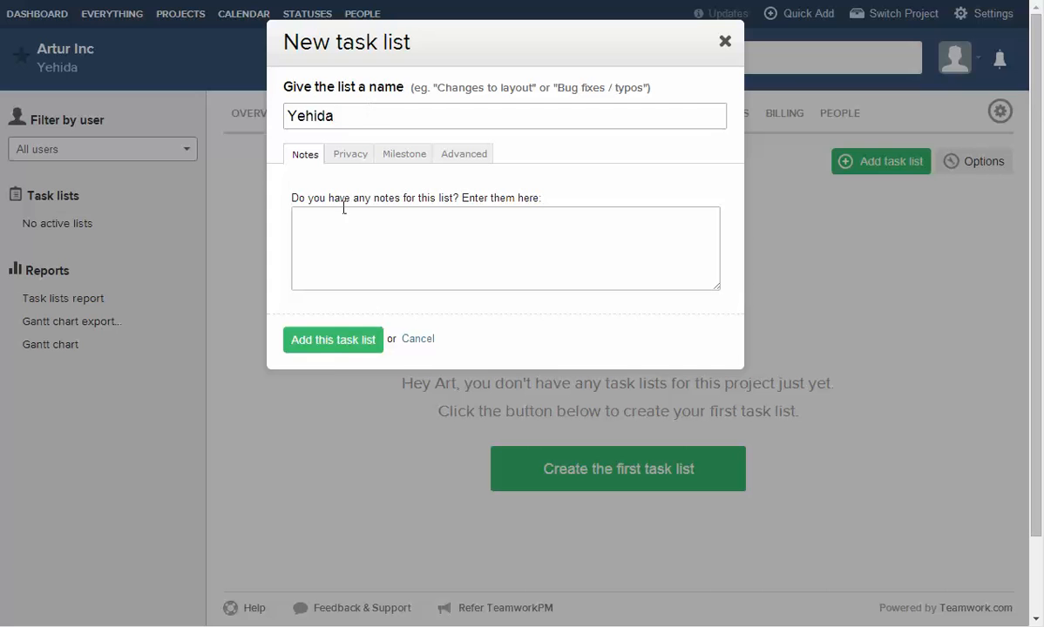
click(331, 342)
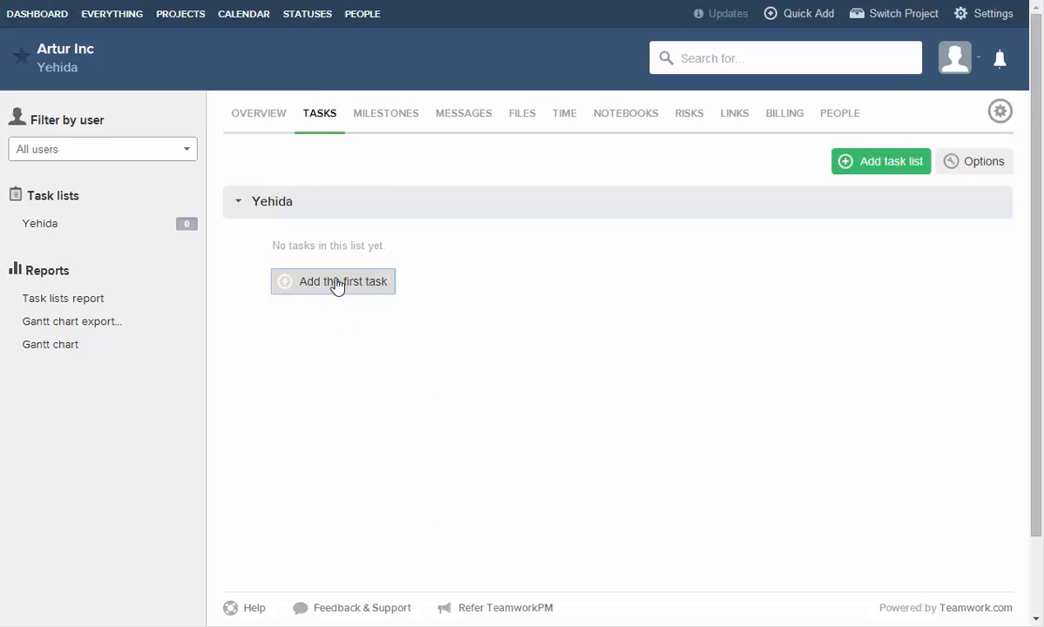
click(336, 286)
Enter task 'Log weekly checkins', assigned to yourself, due September 9.
text(L)
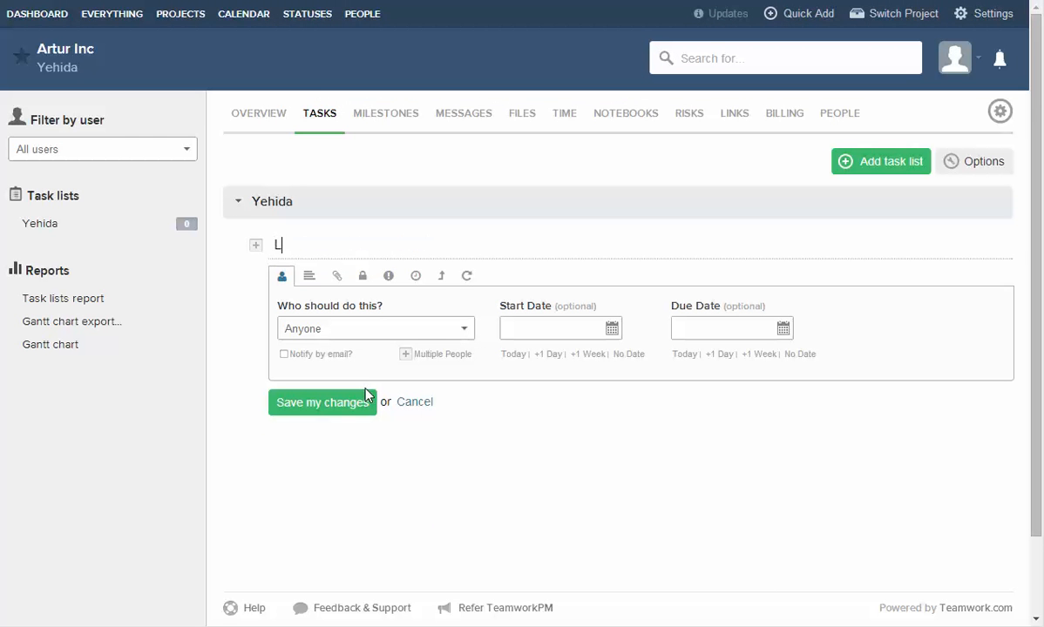
text(og weekly cheinga)
key(BackSpace)
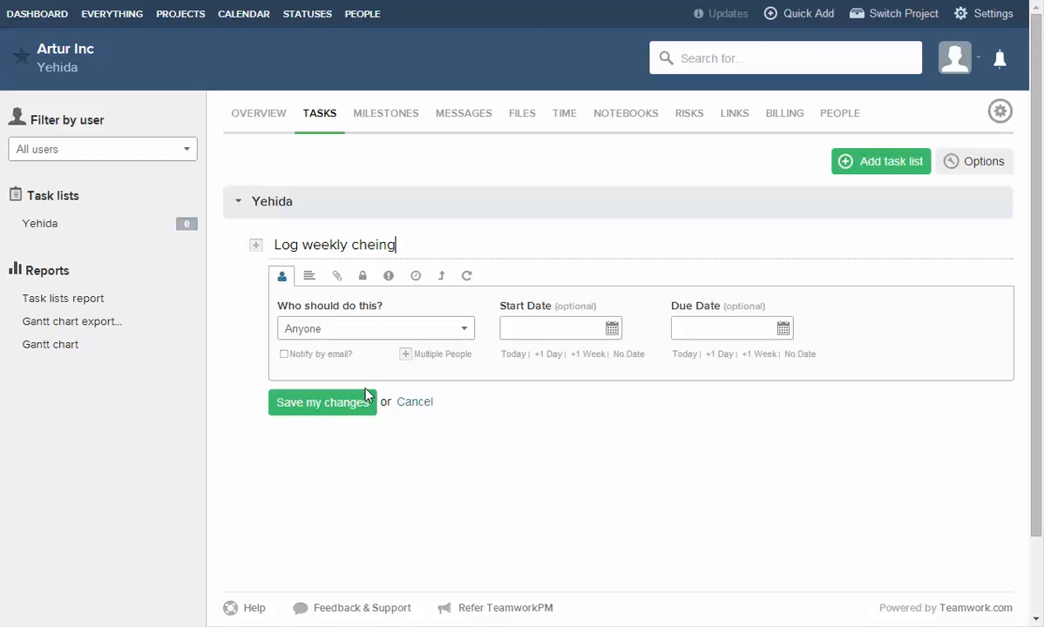
key(BackSpace)
key(BackSpace)
key(BackSpace)
text(ckins)
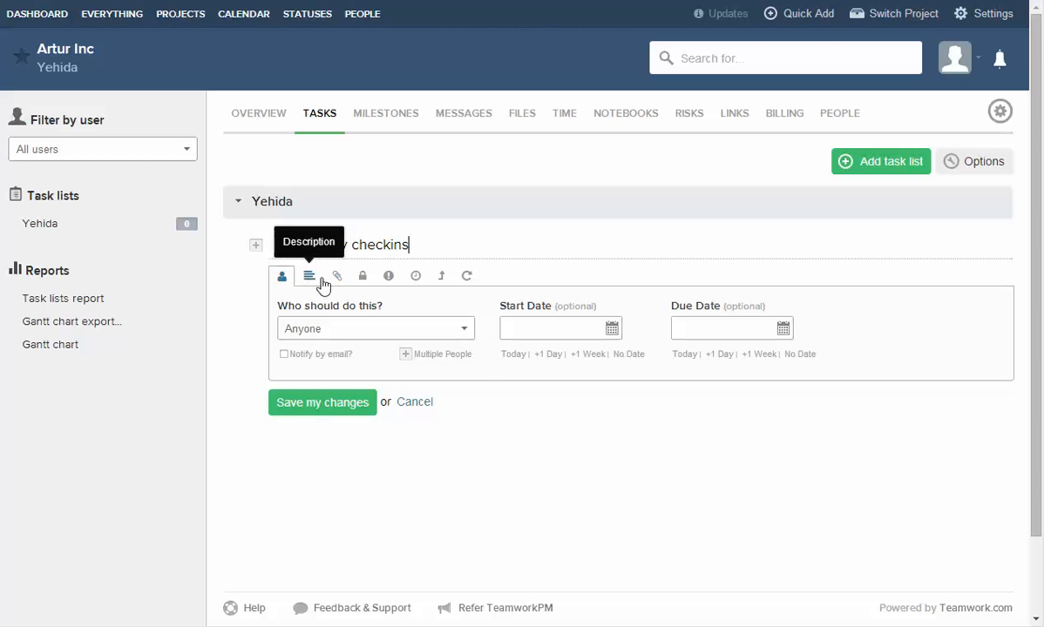
click(349, 331)
click(322, 373)
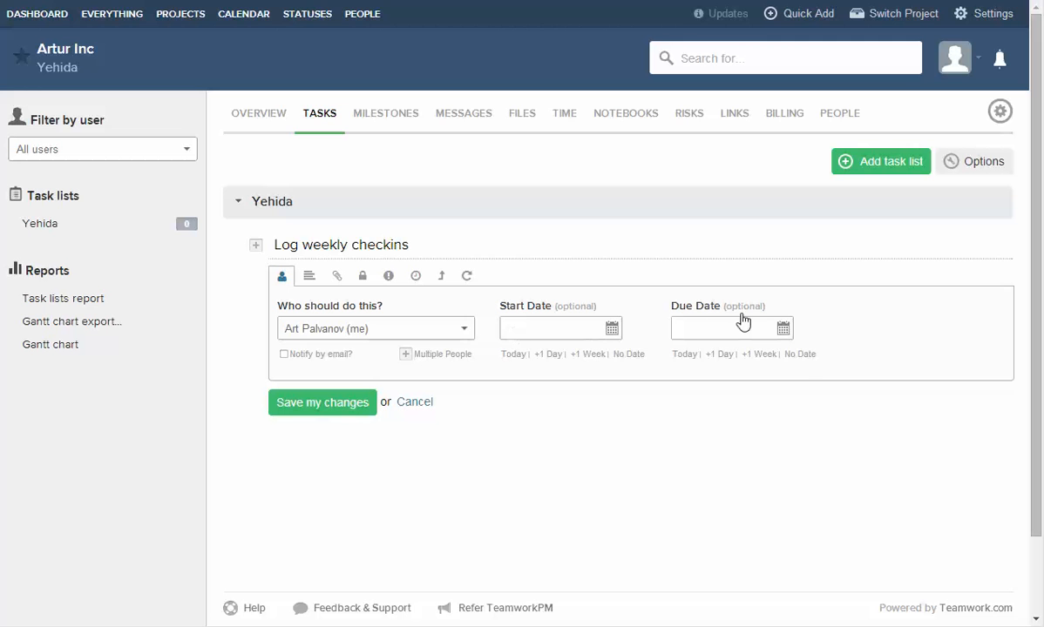
click(697, 329)
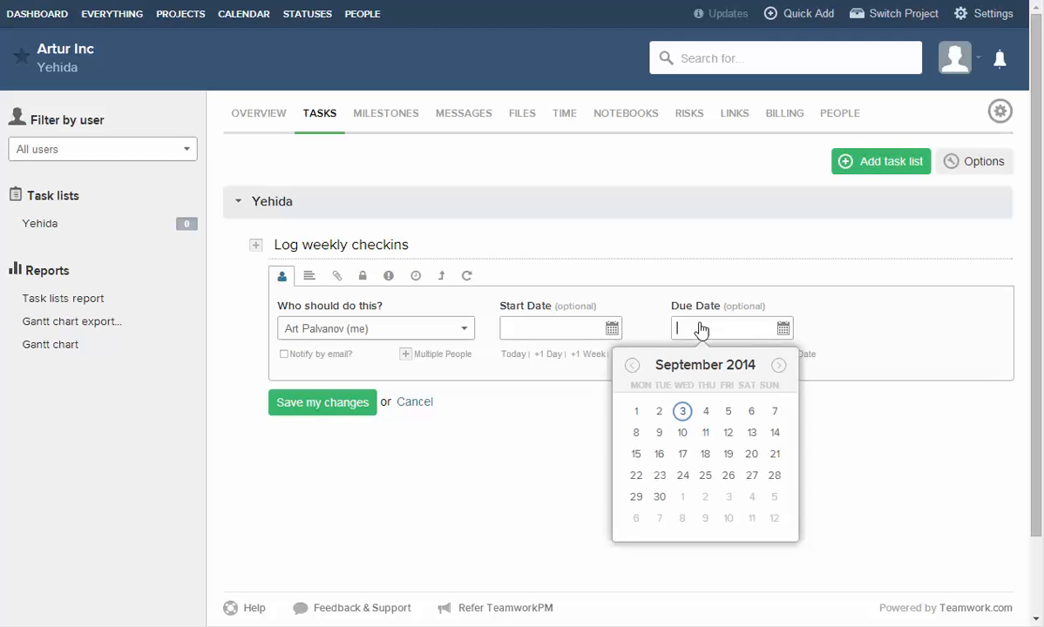
click(660, 433)
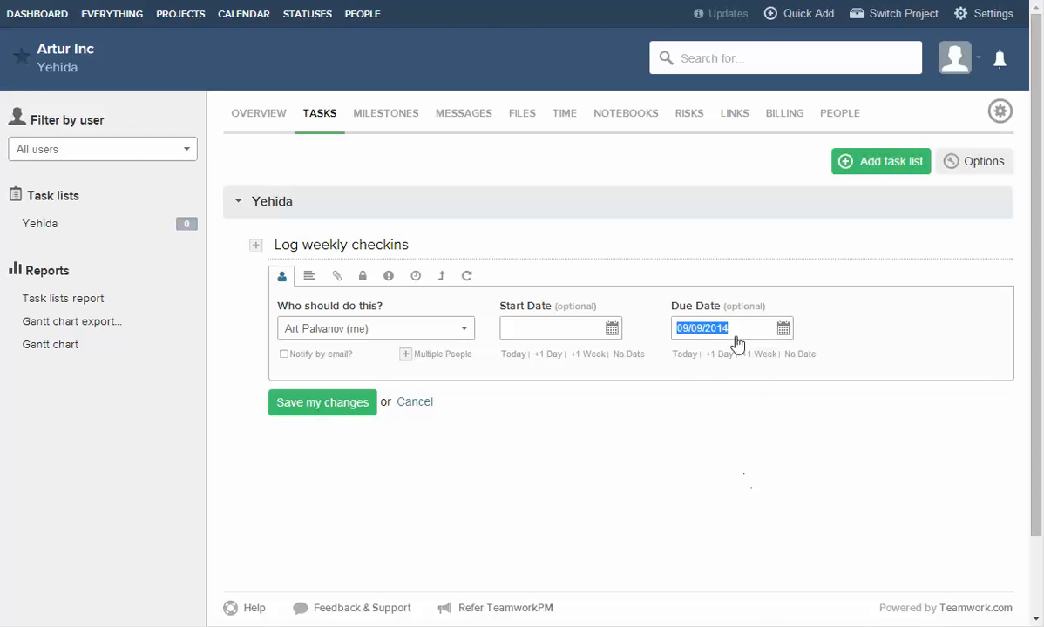
click(715, 433)
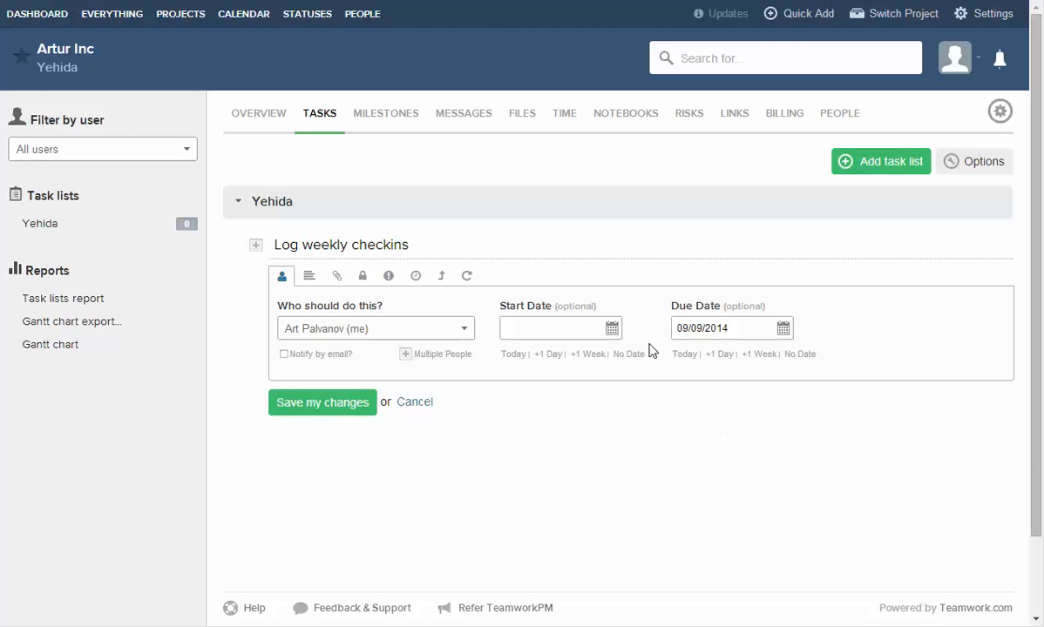
Make the task repeat weekly and save it.
click(468, 277)
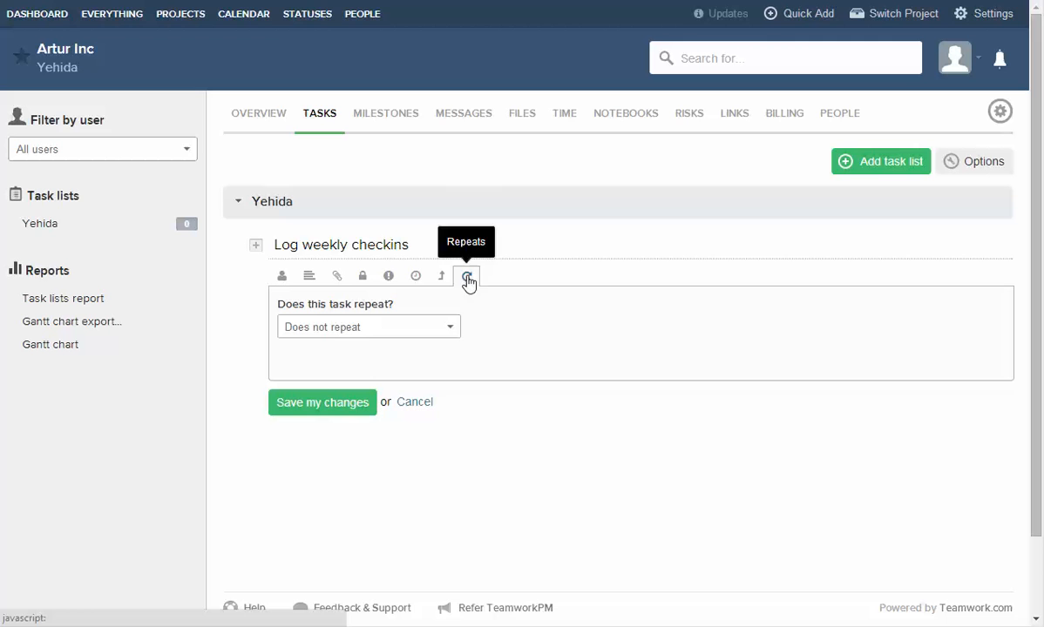
click(338, 330)
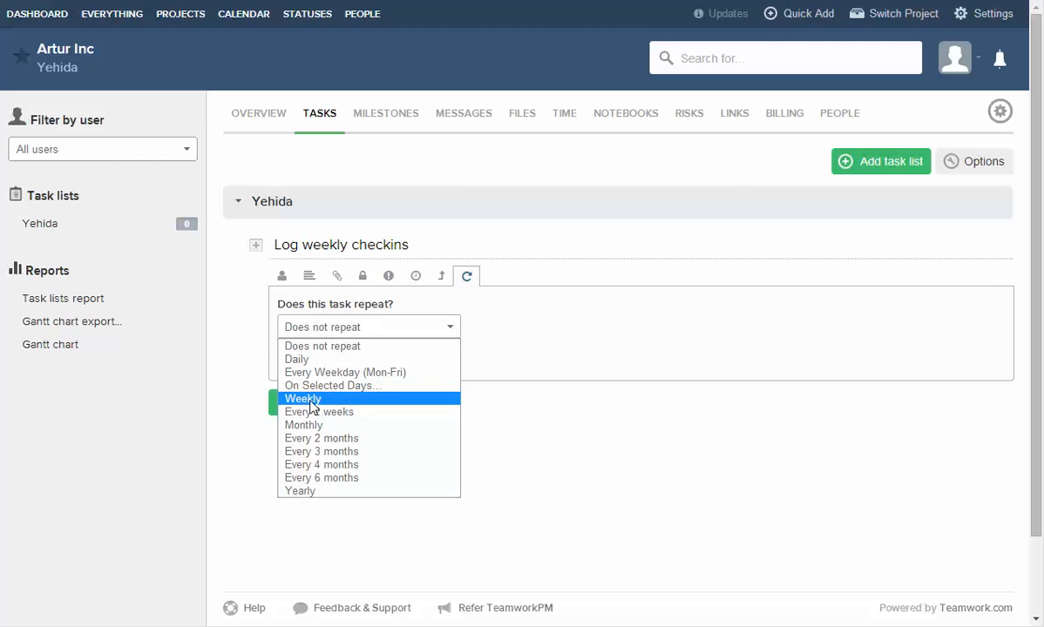
click(297, 398)
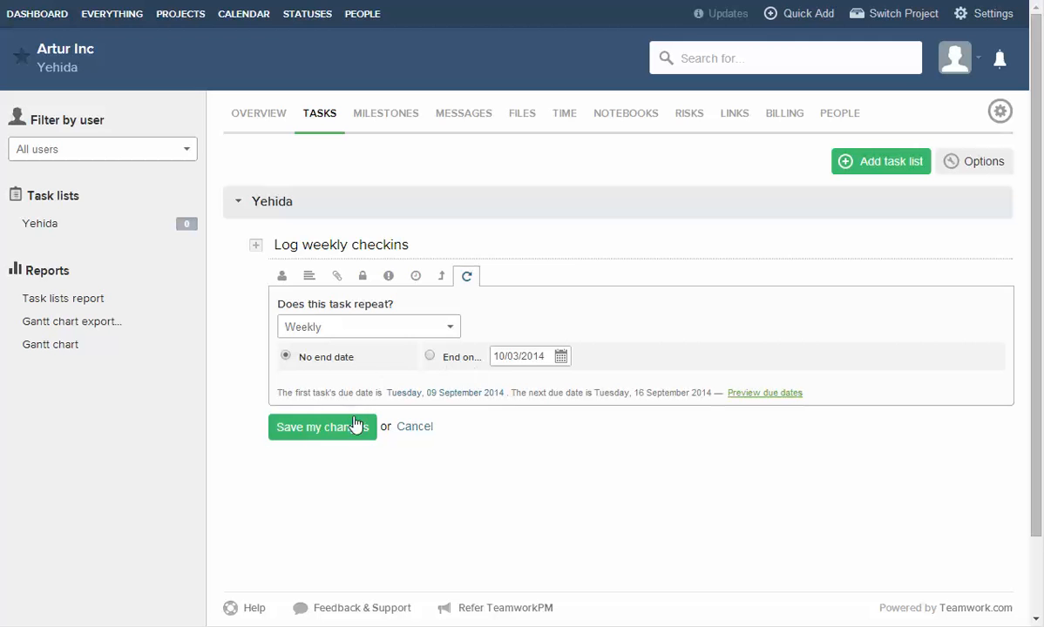
click(319, 434)
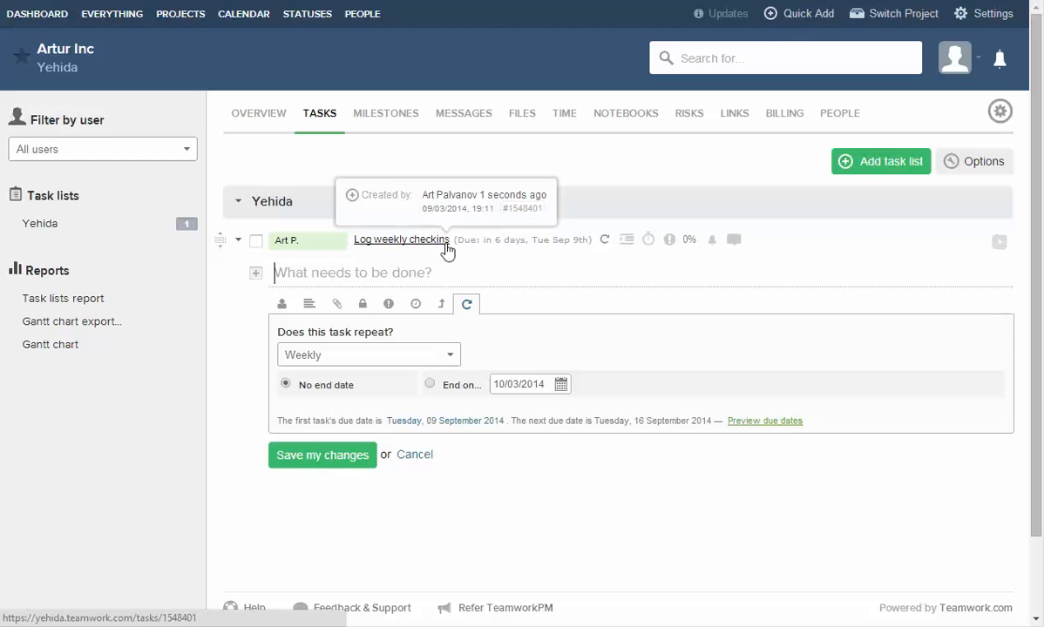
key(Escape)
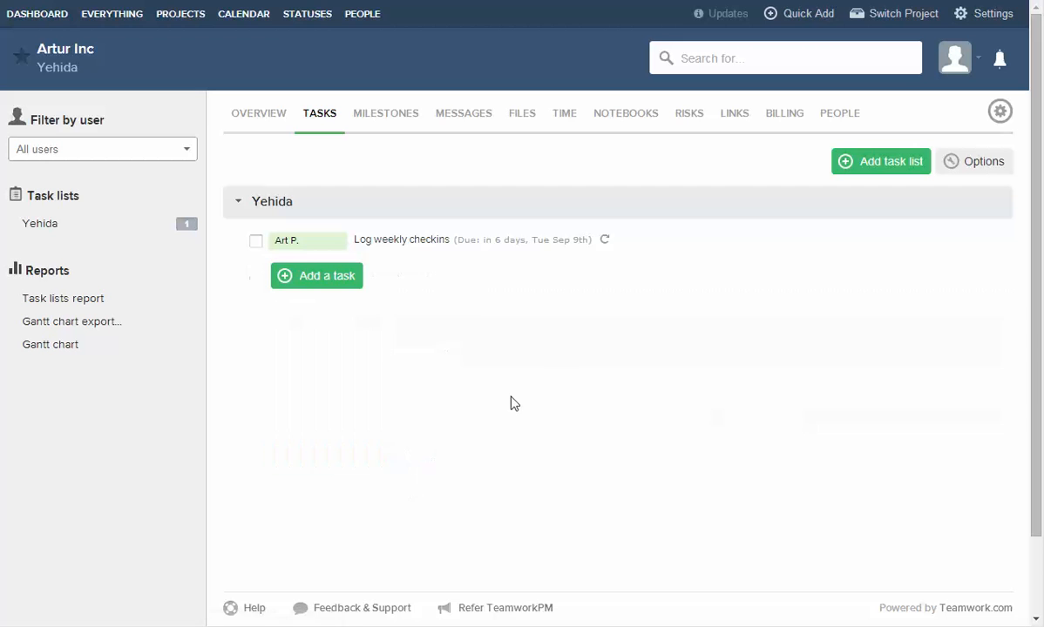
click(320, 245)
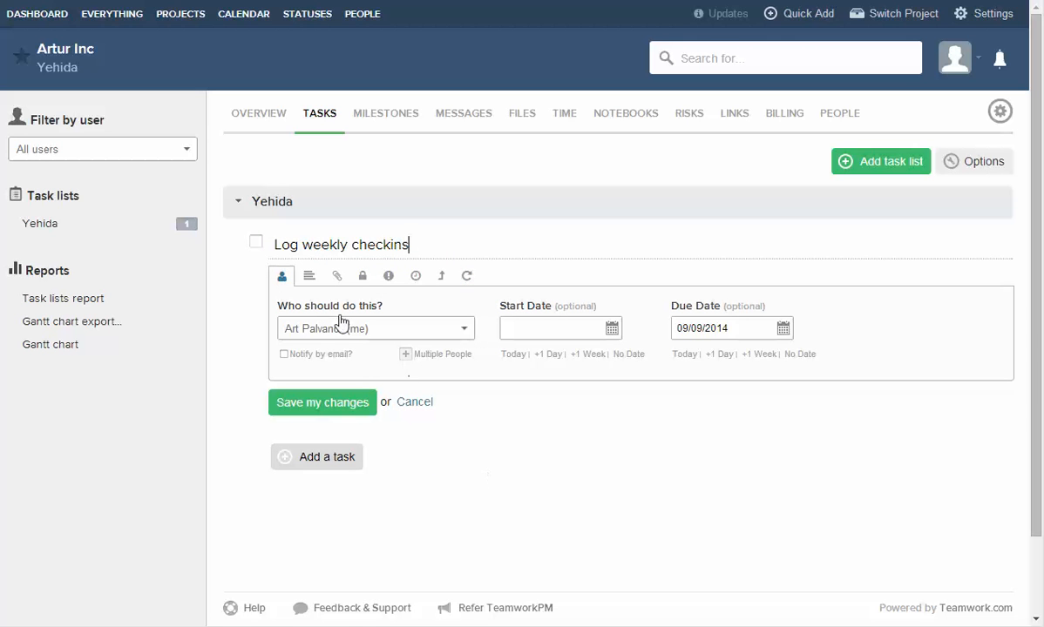
click(310, 277)
click(290, 275)
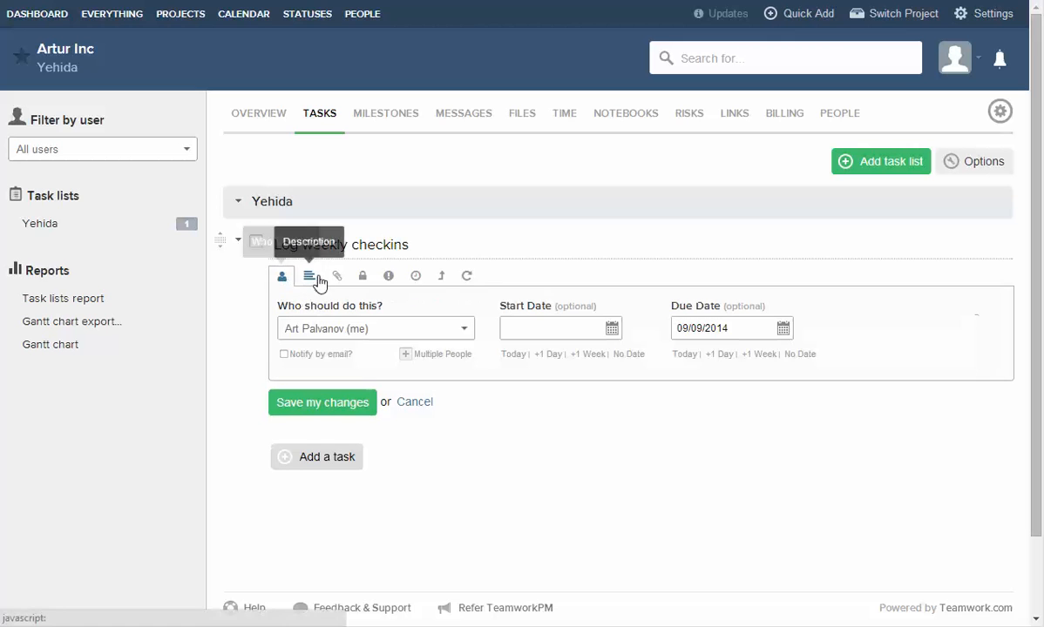
click(312, 277)
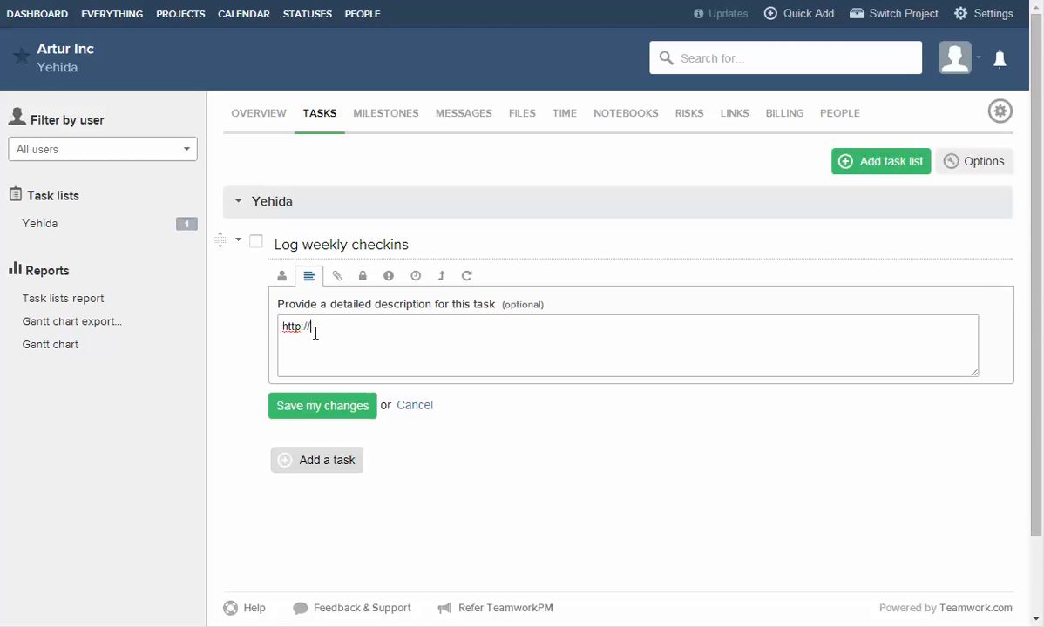
text(http://www.teamyehida.com/)
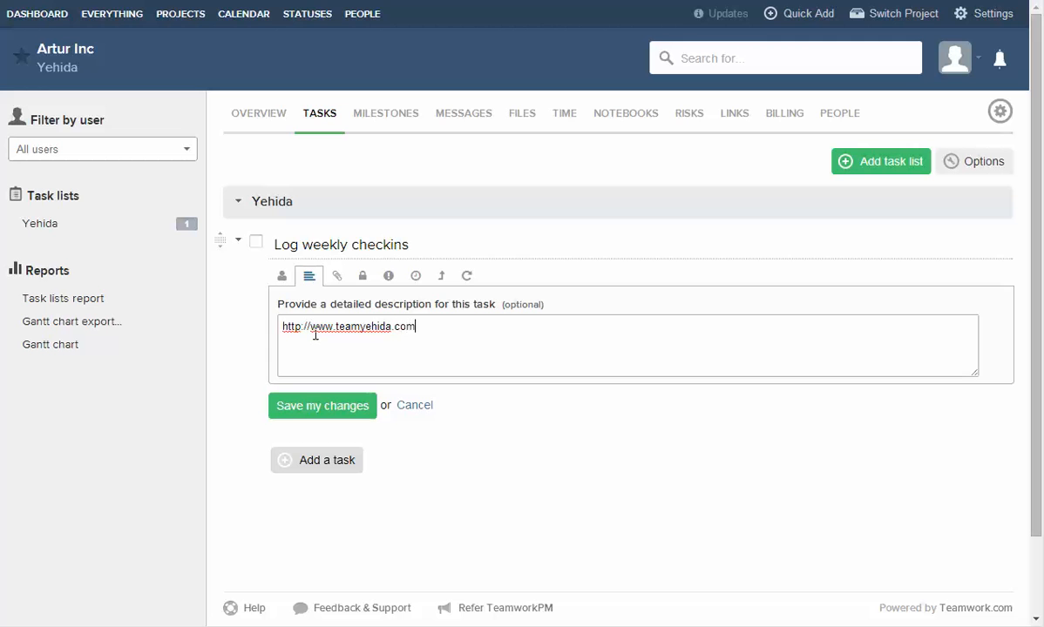
click(282, 274)
click(316, 401)
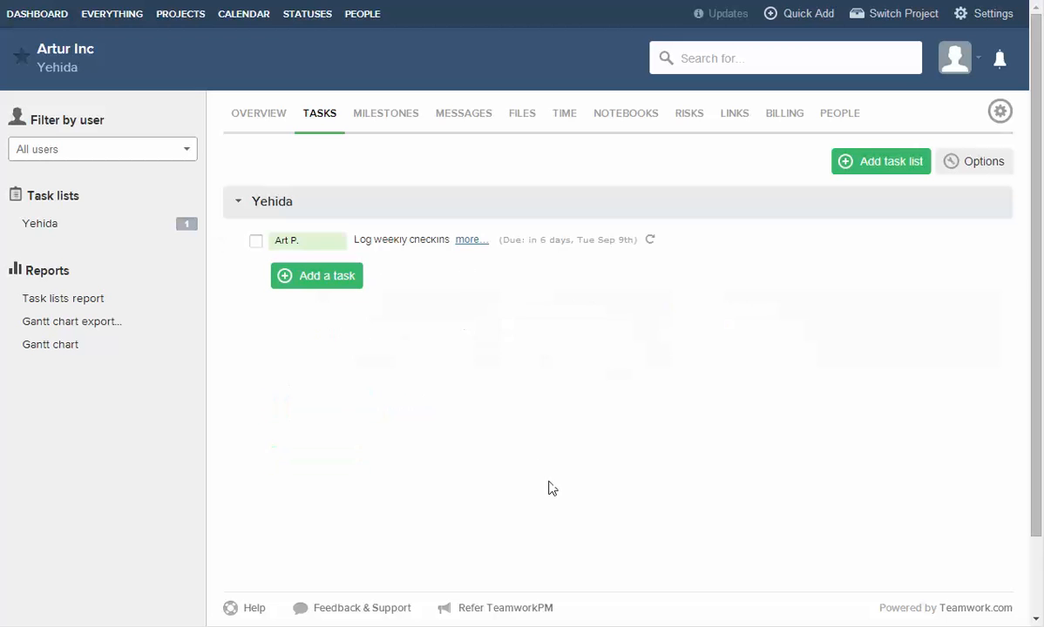
click(473, 241)
triple_click(450, 273)
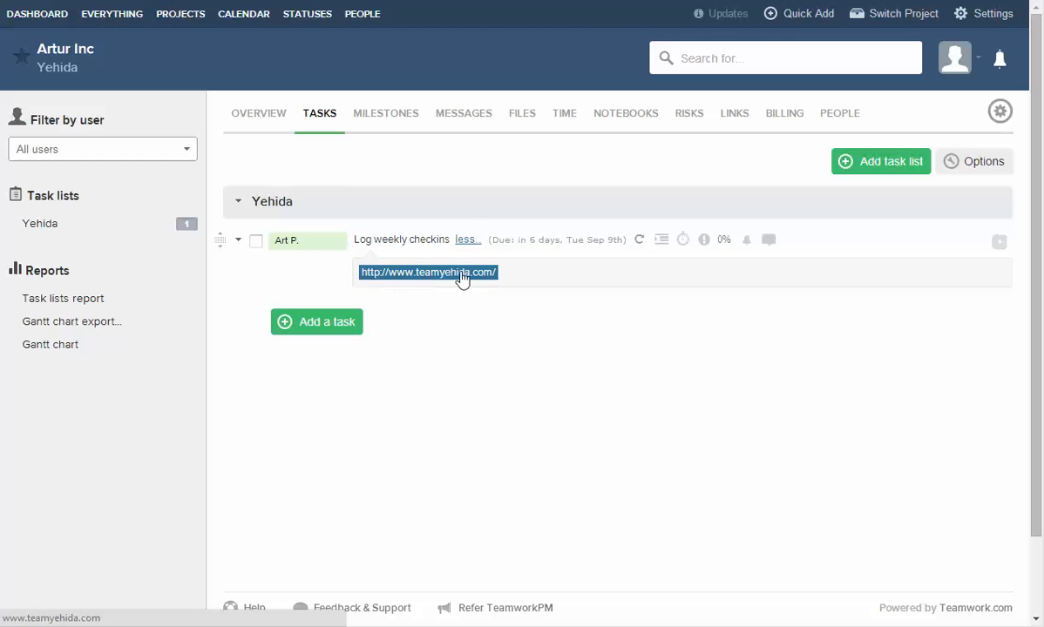
click(460, 276)
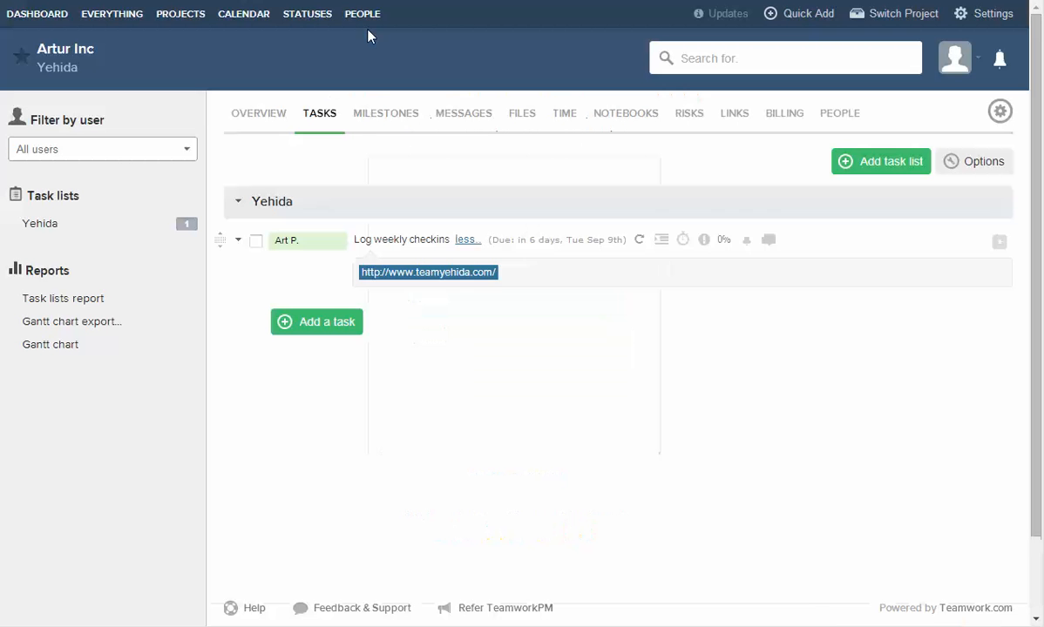
click(471, 239)
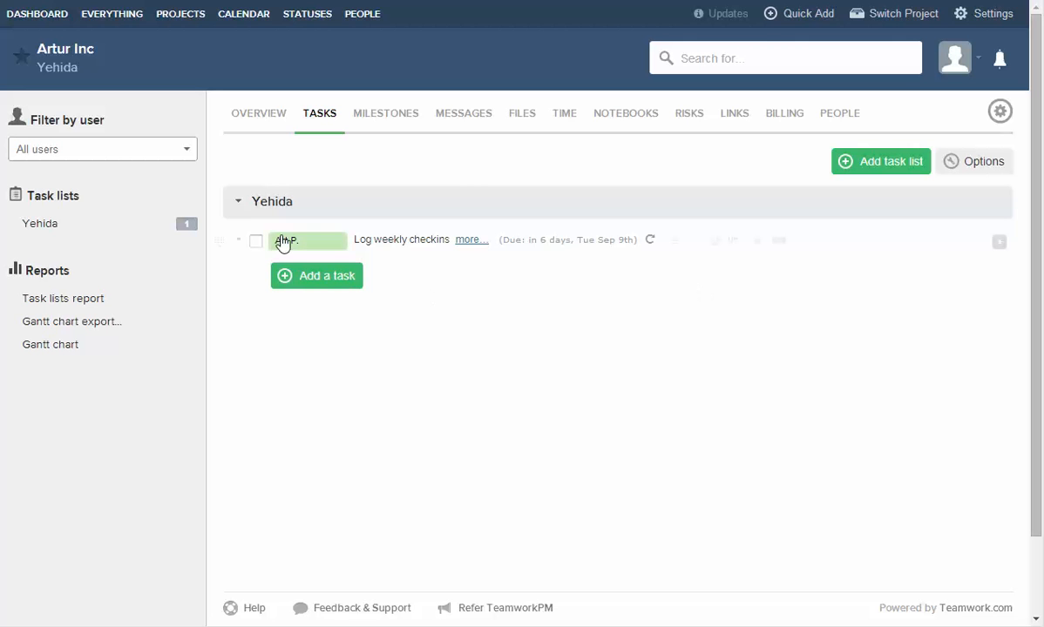
Add 'Prepare a fun activity' to Yehida, assigned to yourself, due September 8.
click(314, 277)
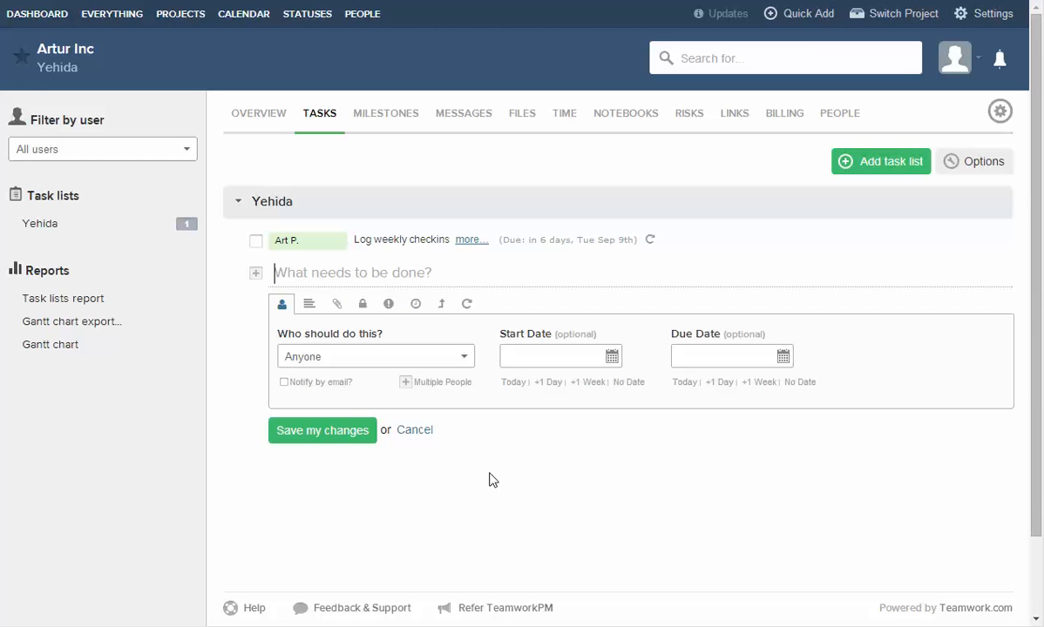
text(P)
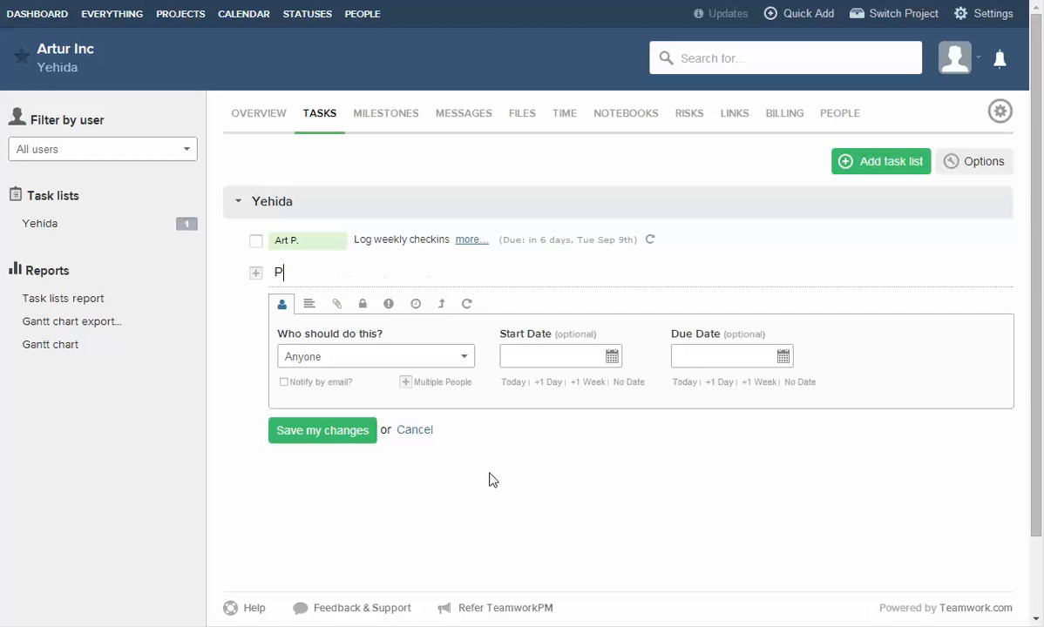
text(repare a fun acti)
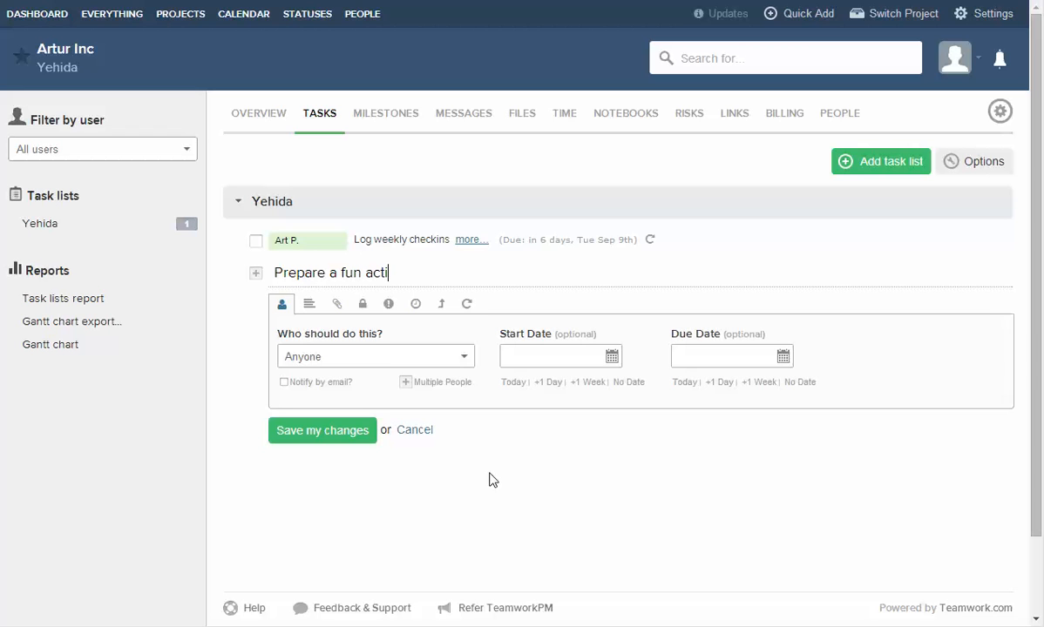
text(vity)
click(675, 356)
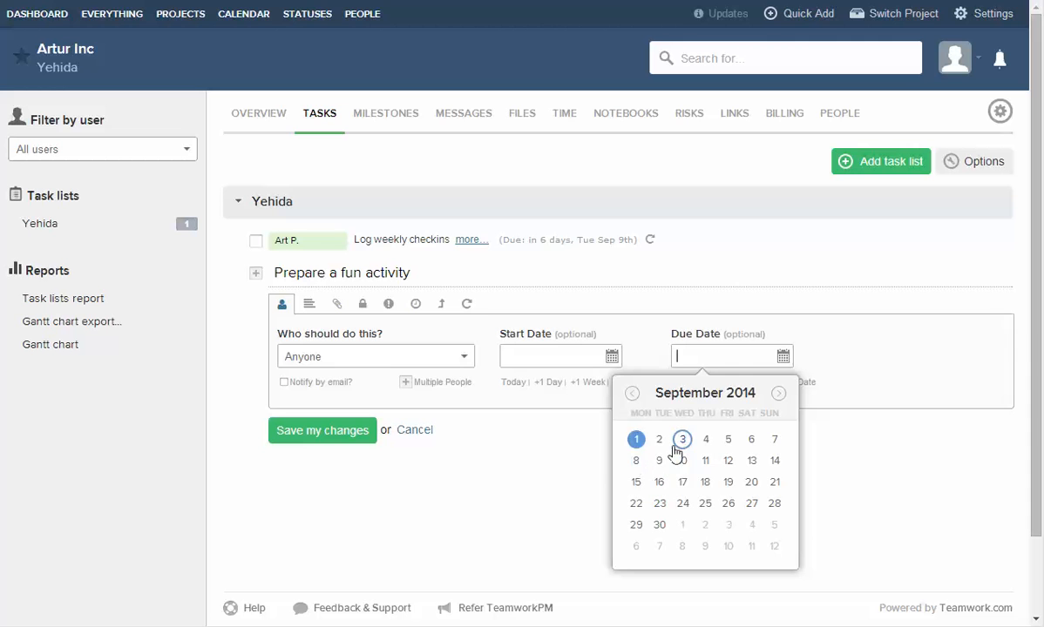
click(635, 460)
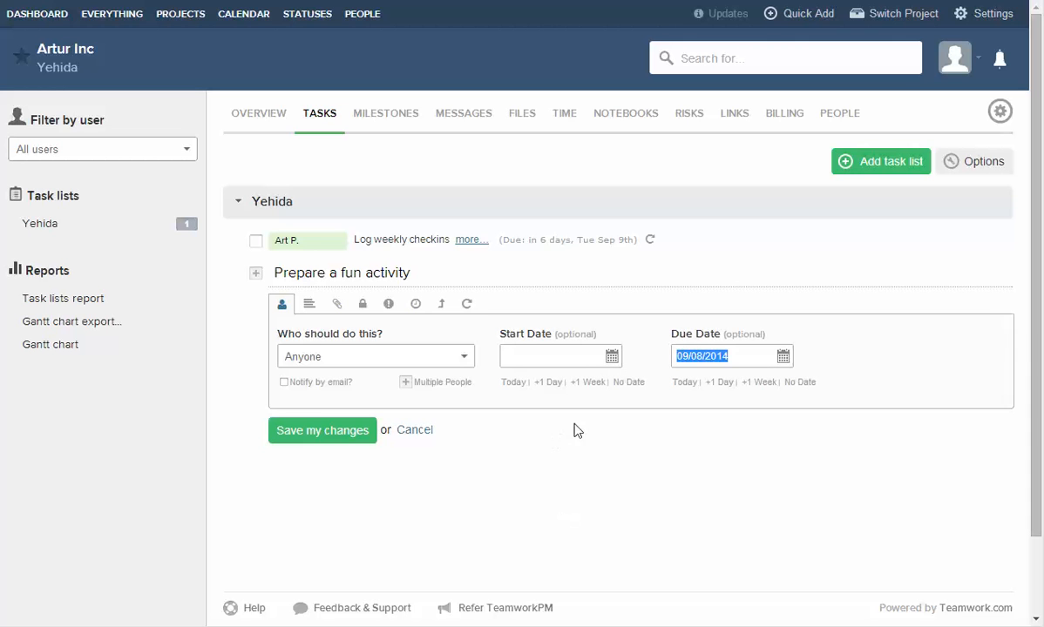
click(314, 356)
click(313, 399)
click(325, 431)
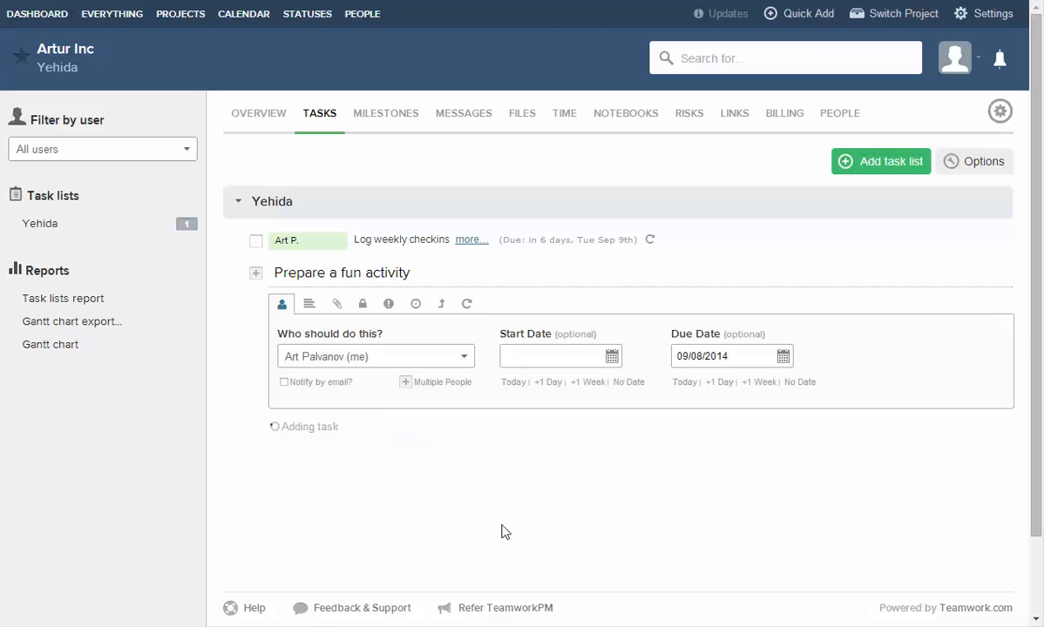
click(408, 456)
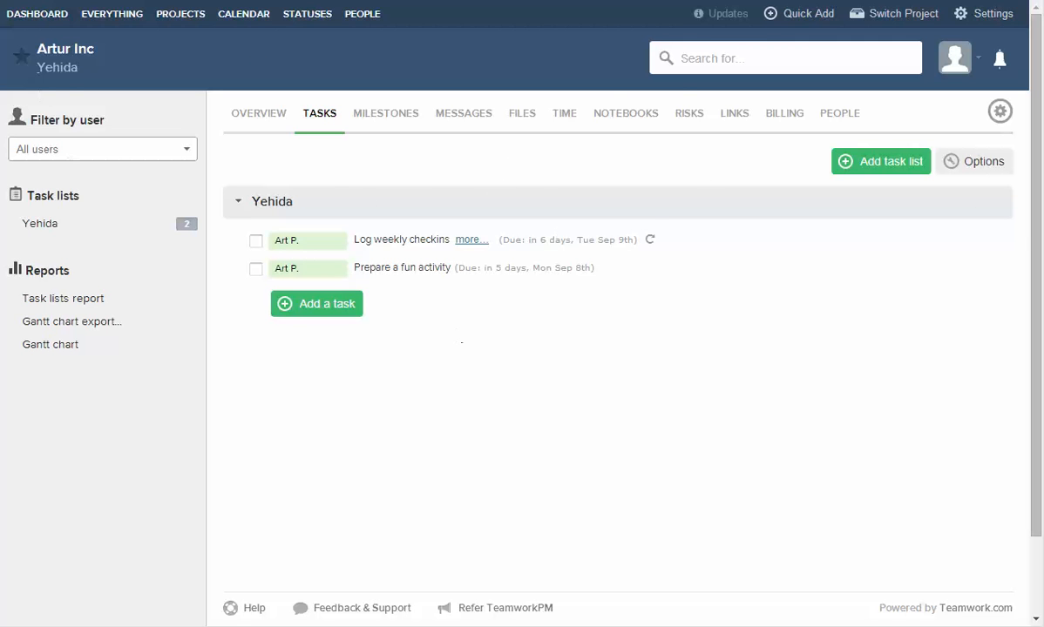
Start the project's first notebook, titled 'Brainstorm fun day activities'.
click(625, 114)
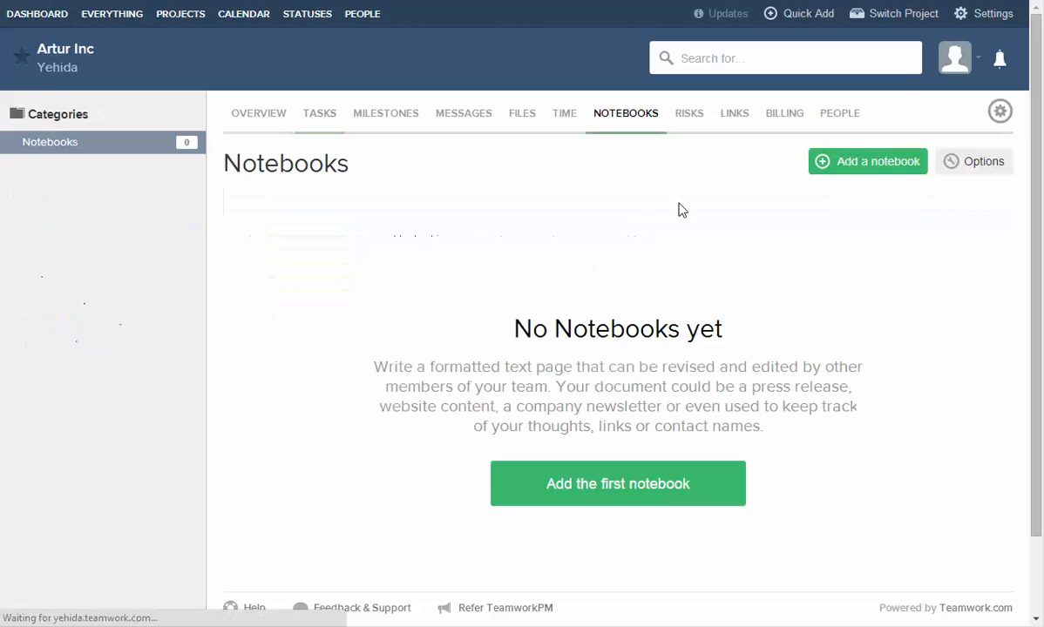
click(630, 485)
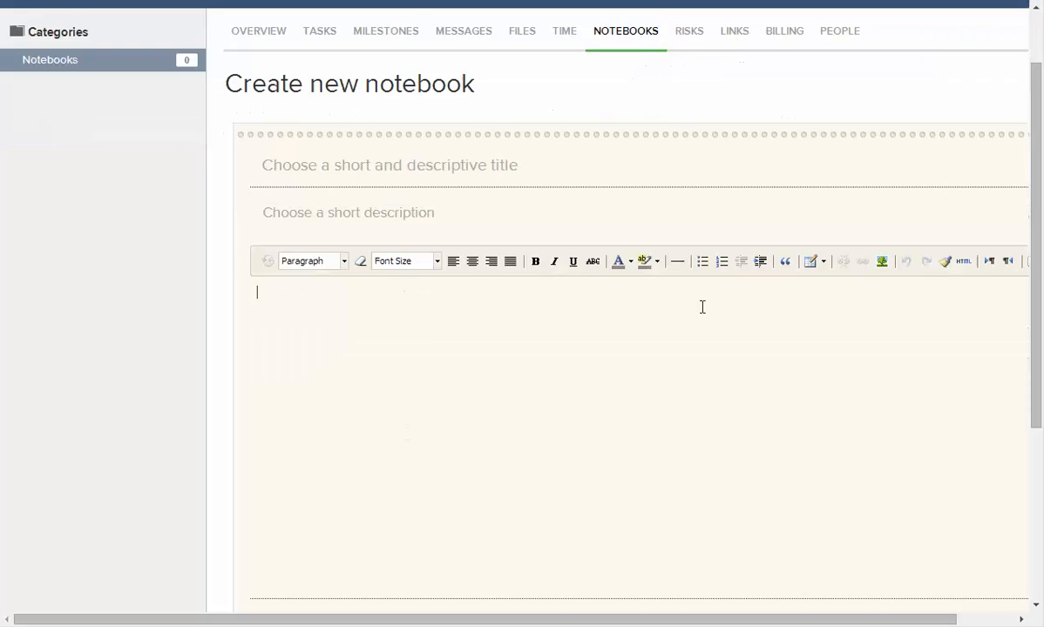
scroll(703, 308, down, 3)
scroll(704, 309, up, 4)
scroll(705, 315, down, 4)
scroll(704, 325, up, 2)
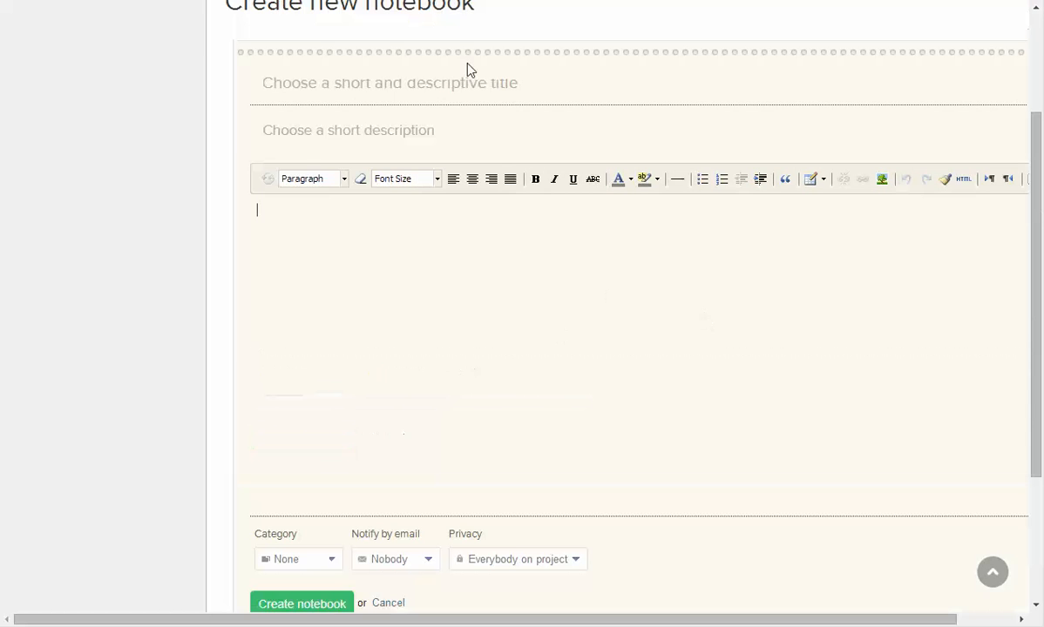
click(405, 82)
scroll(549, 301, up, 2)
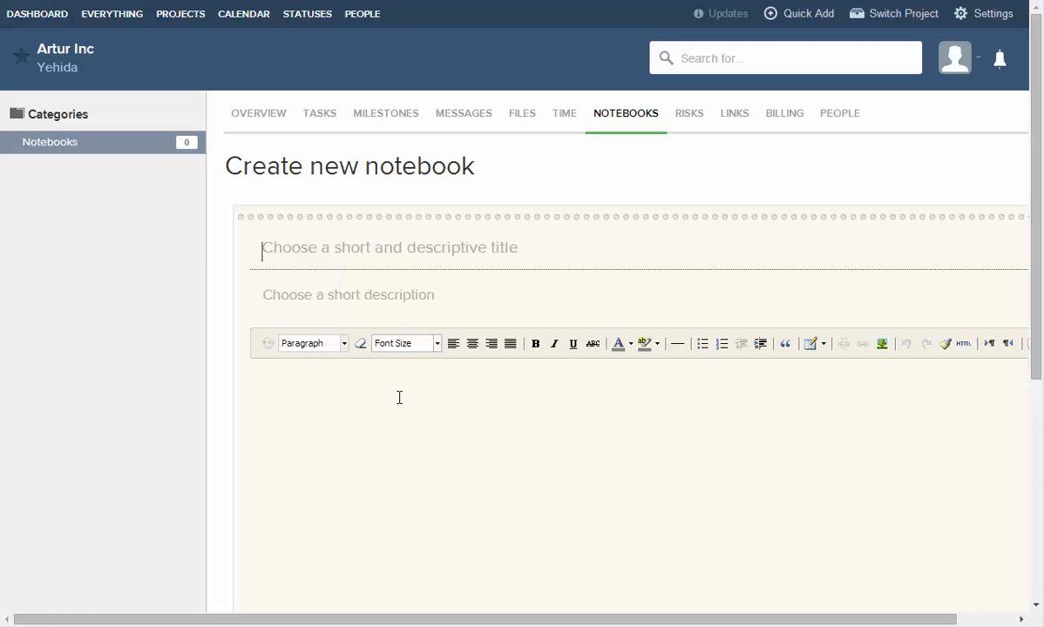
scroll(404, 363, down, 2)
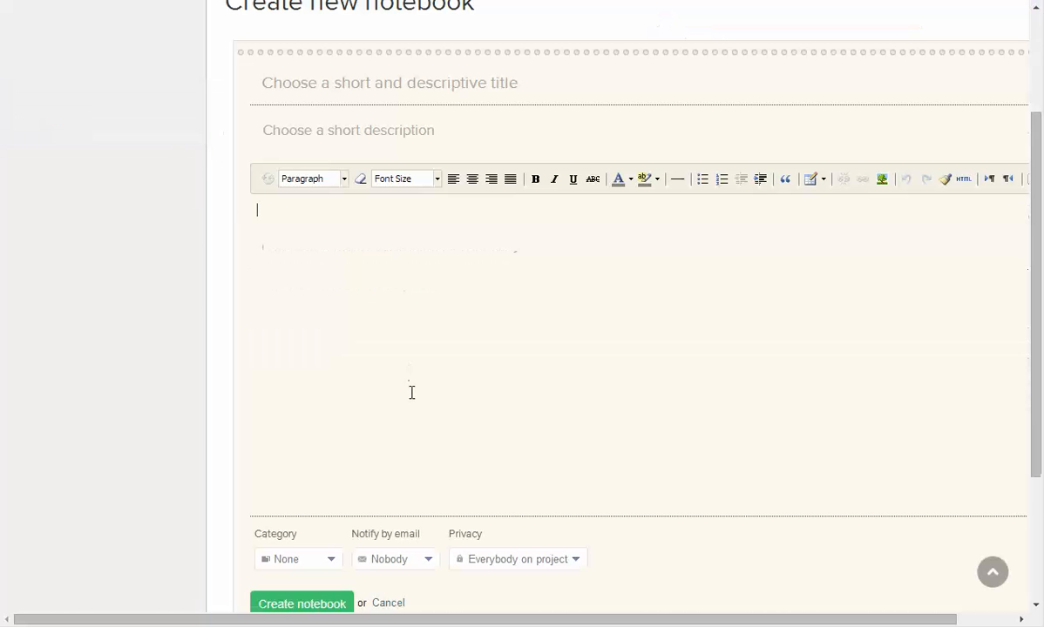
text(B)
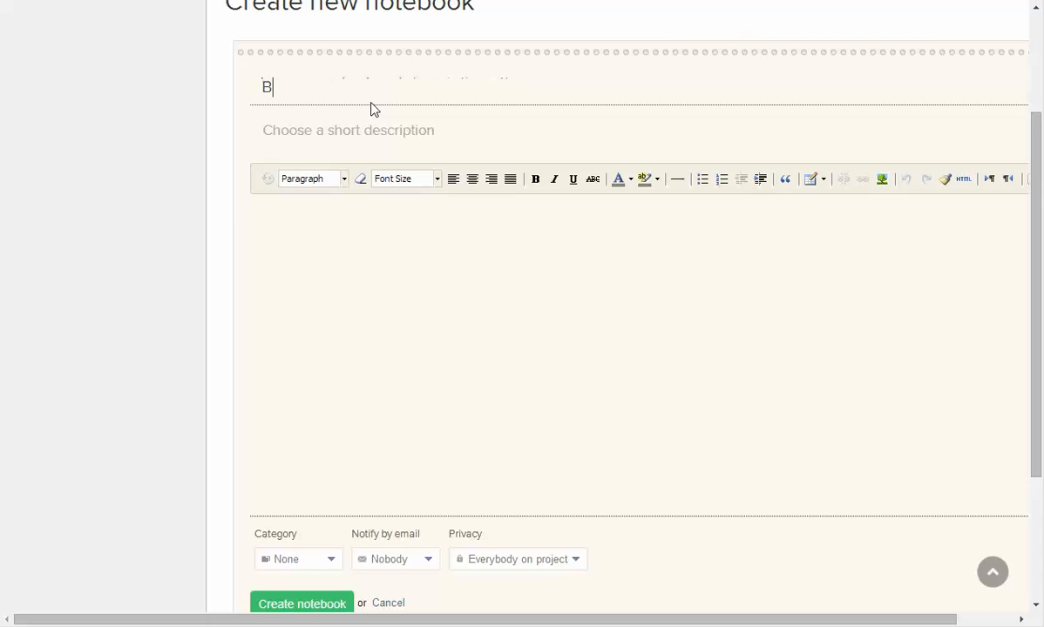
text(rainstorm )
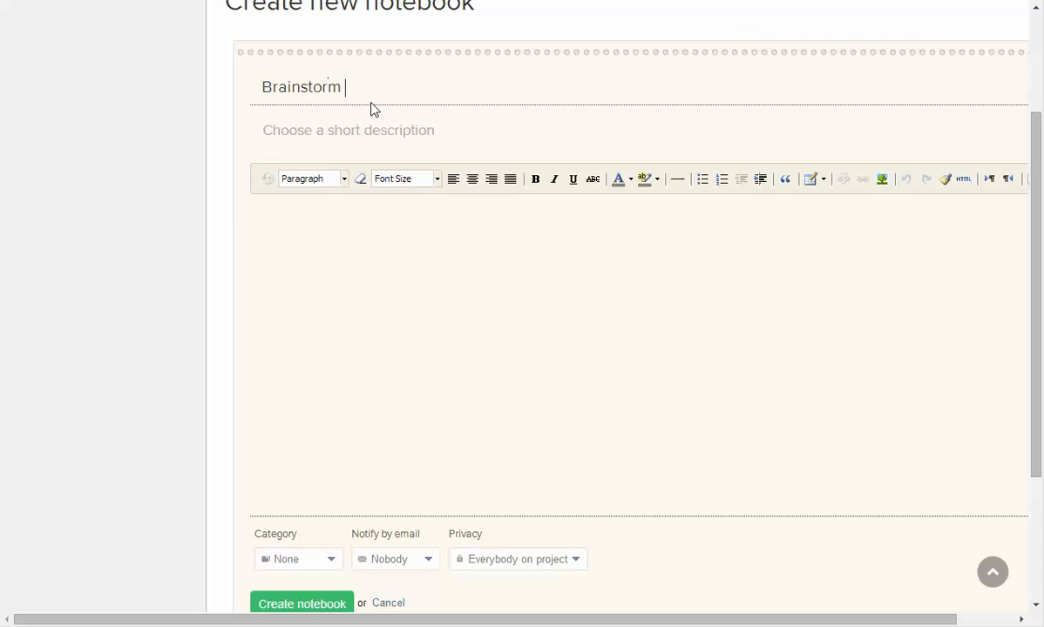
text(fun day activities)
Add a bulleted list with idea 1 and idea 2, then create the notebook.
click(400, 281)
click(702, 179)
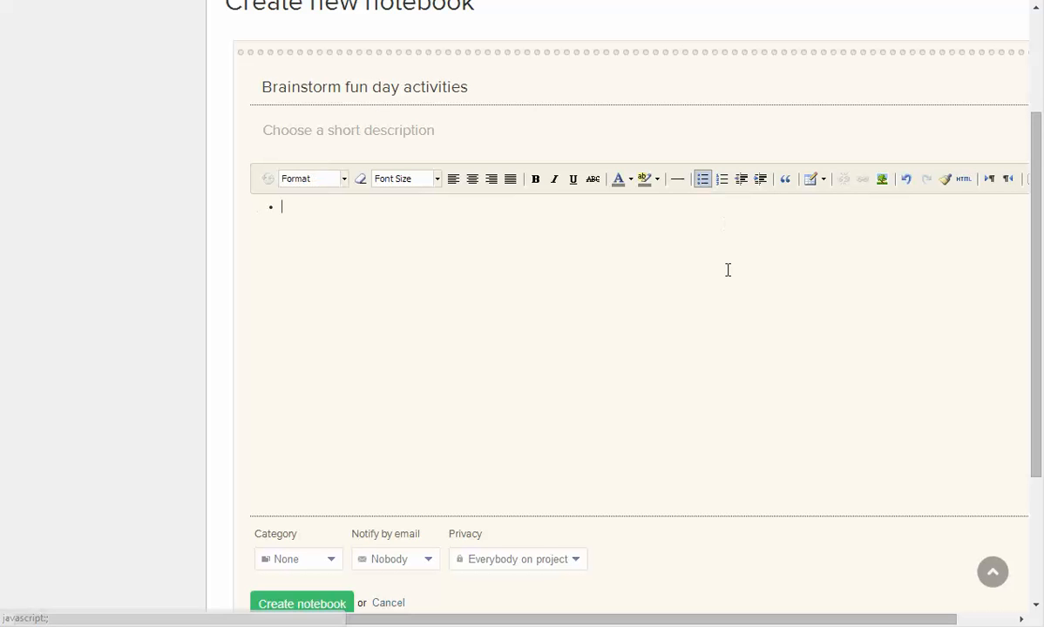
text(idea 2)
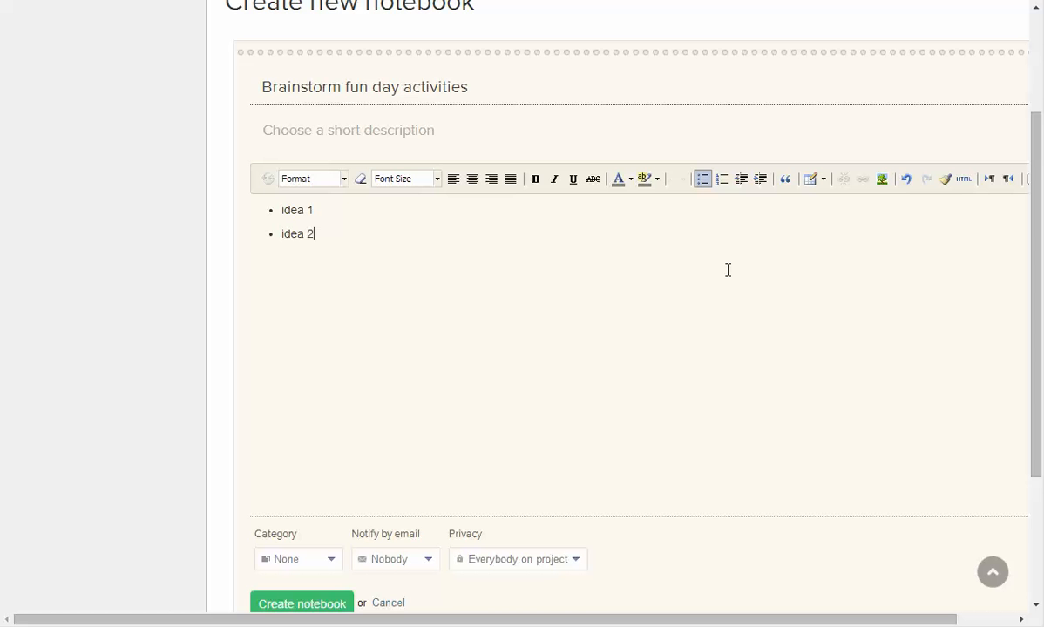
scroll(218, 410, down, 3)
click(296, 396)
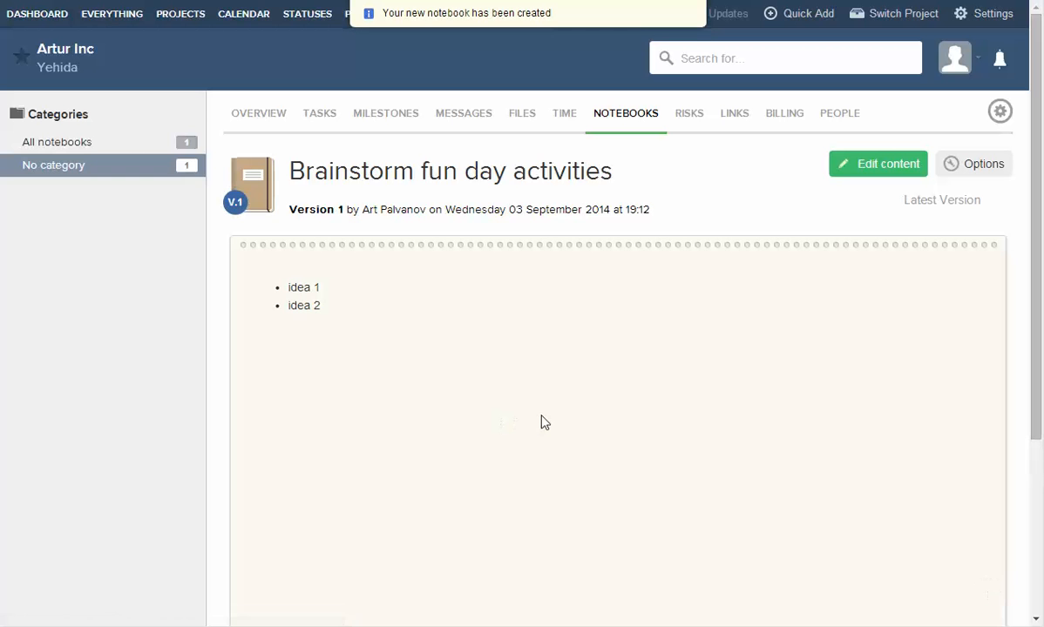
Open the saved notebook to check it, then return to the project's tasks.
click(593, 116)
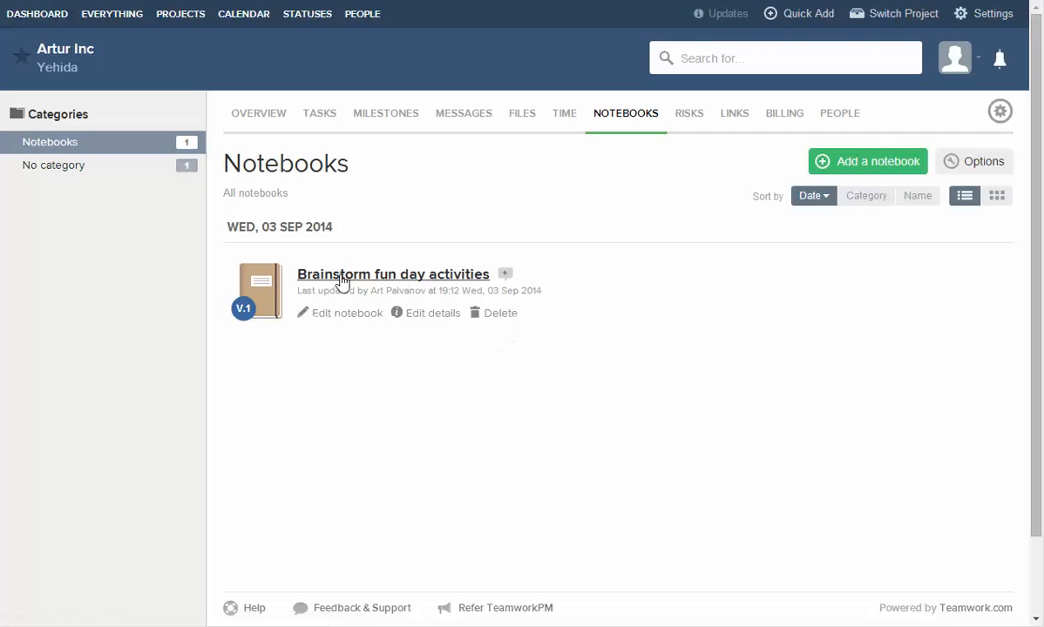
click(405, 275)
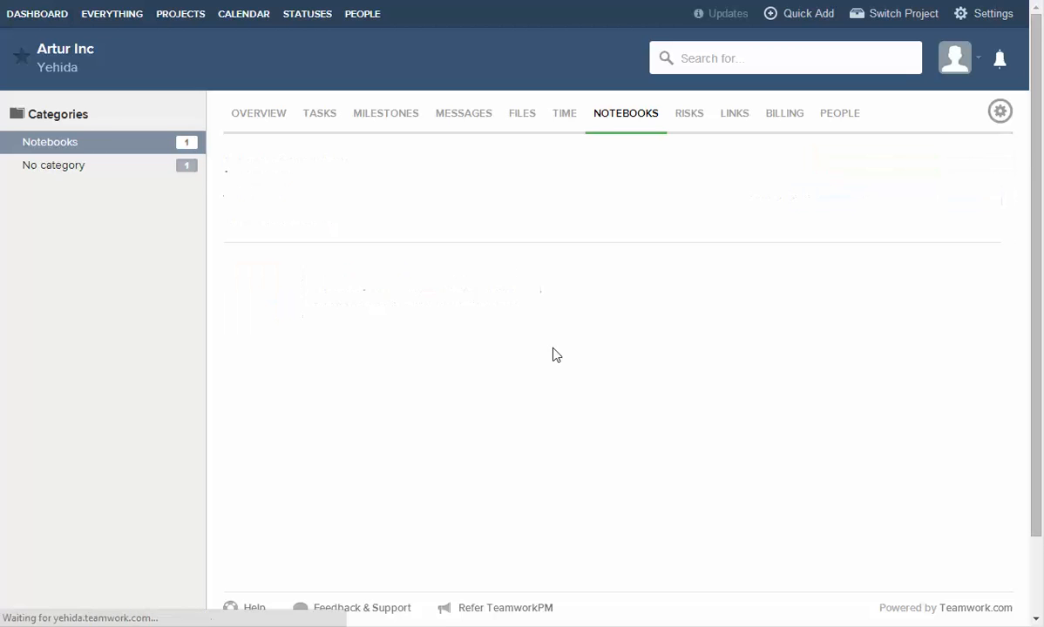
scroll(478, 391, down, 3)
scroll(477, 392, up, 3)
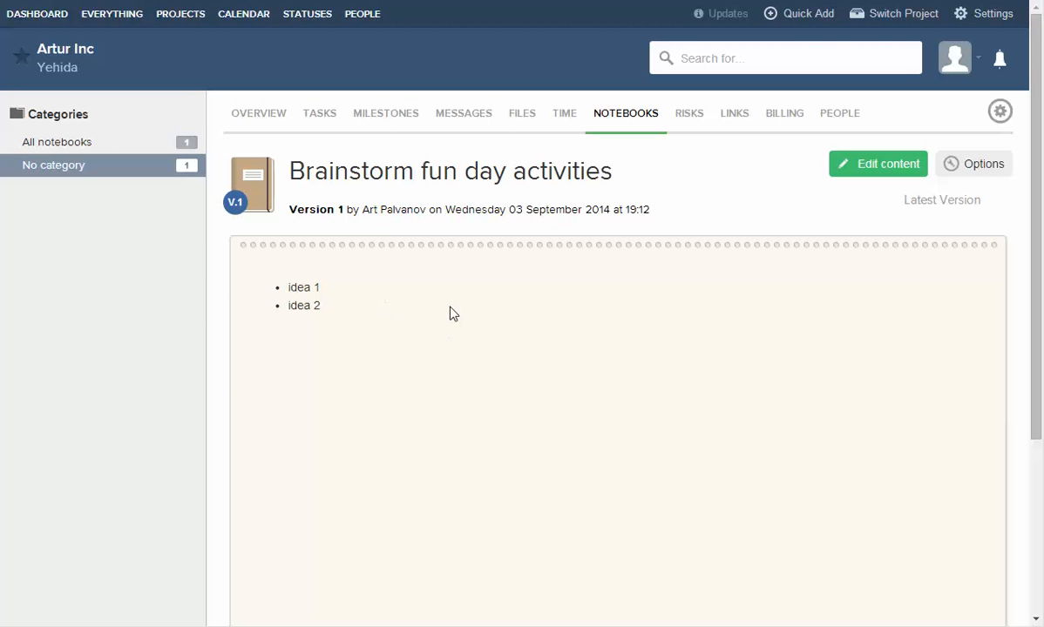
click(587, 112)
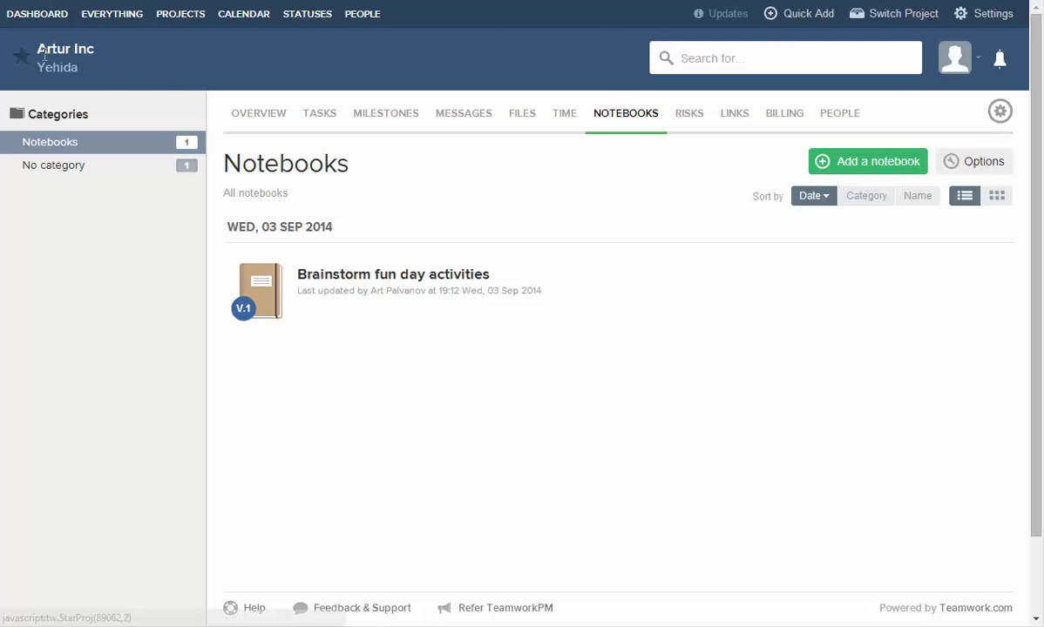
click(319, 113)
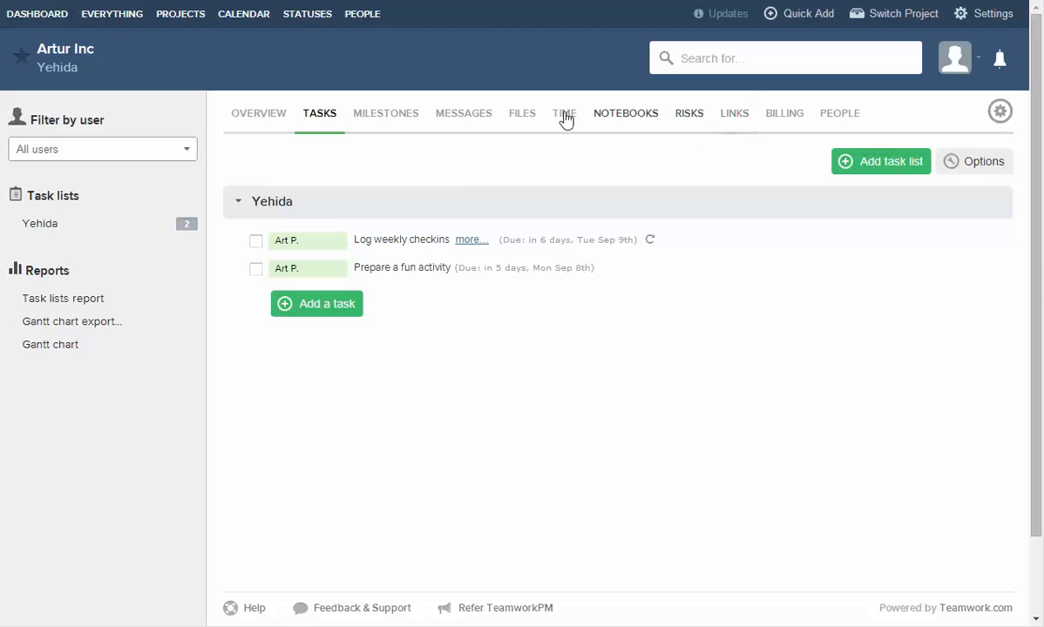
Look over the project's Files, Notebooks and Tasks, then view the all-projects Dashboard.
click(521, 115)
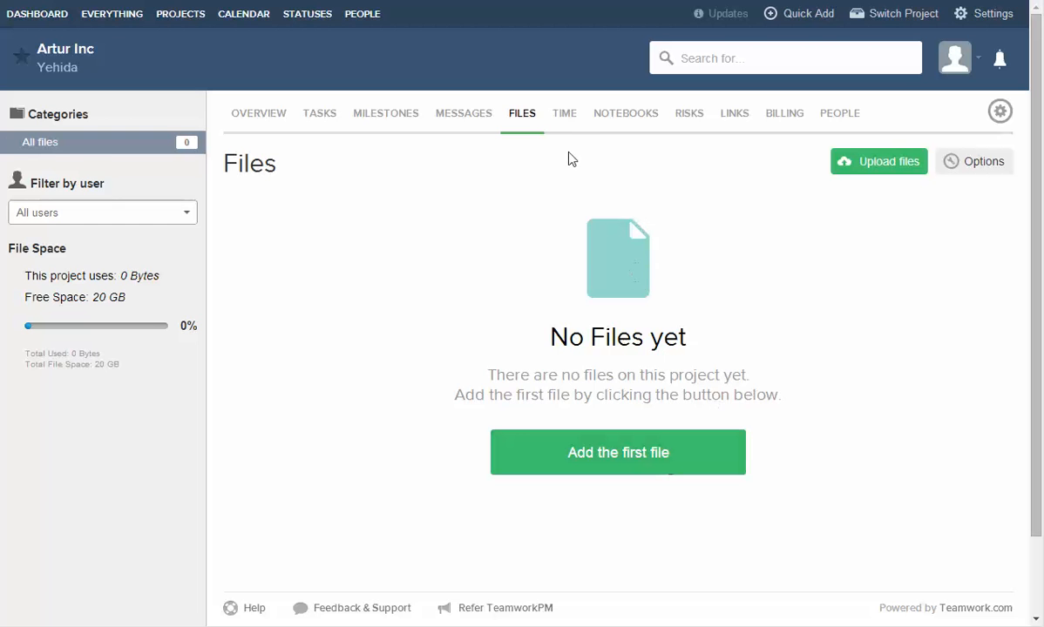
click(628, 114)
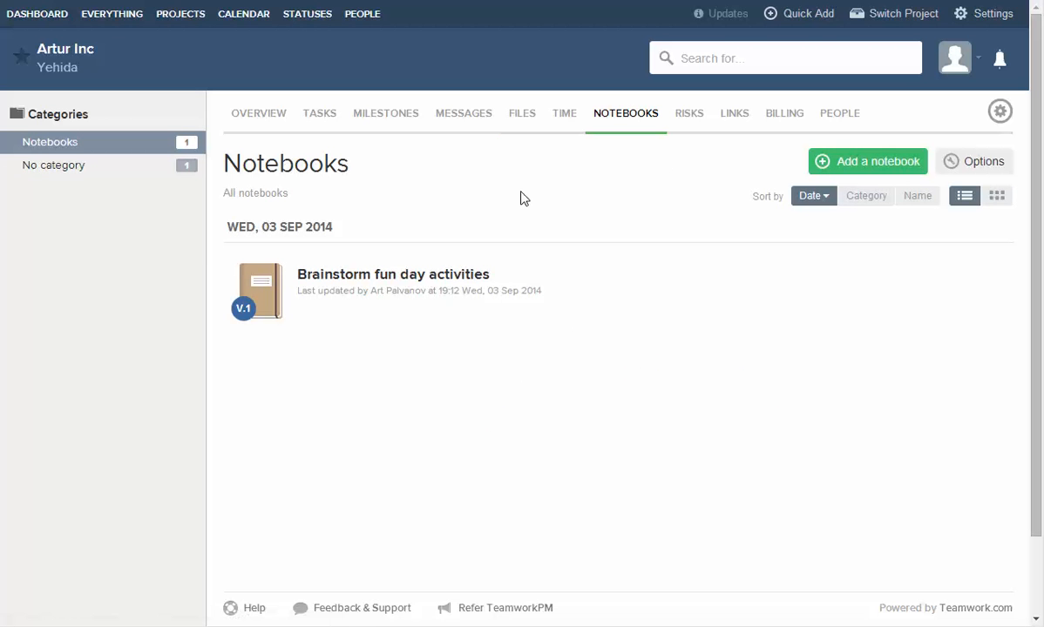
click(322, 115)
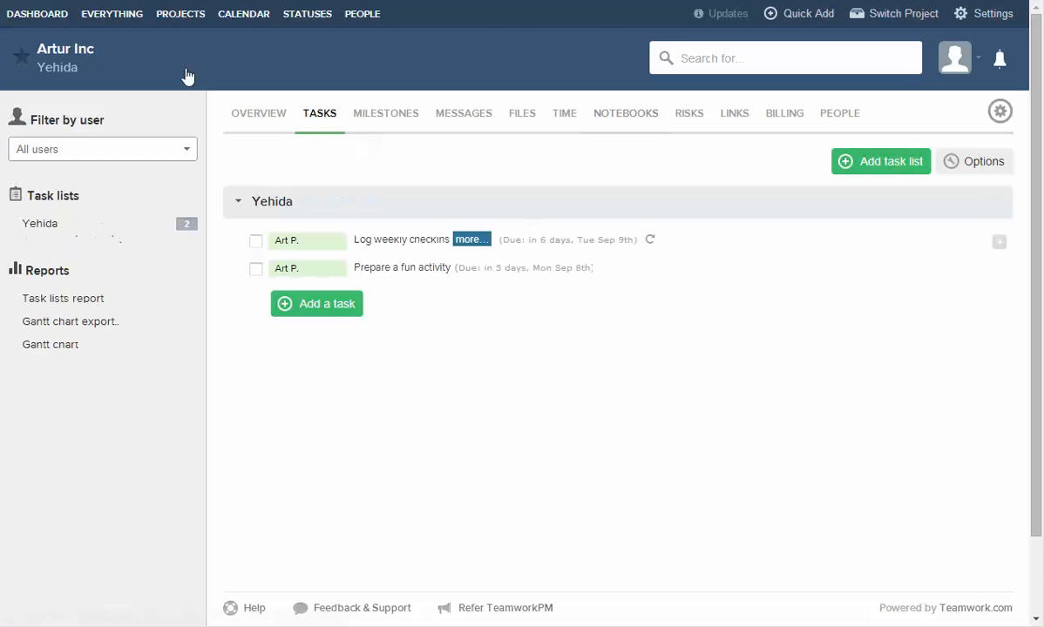
click(30, 16)
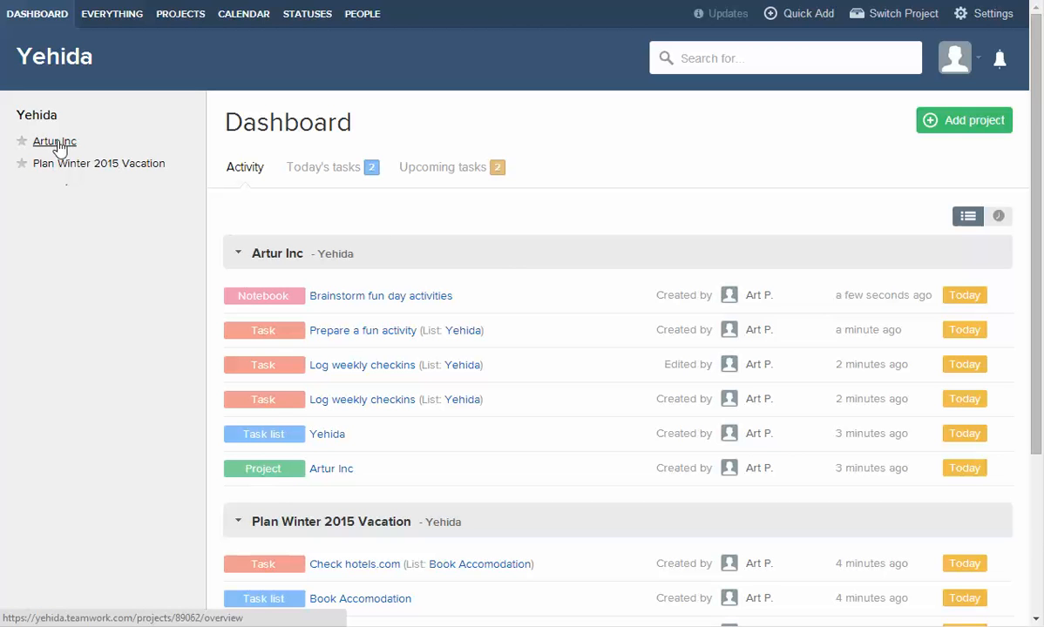
click(311, 172)
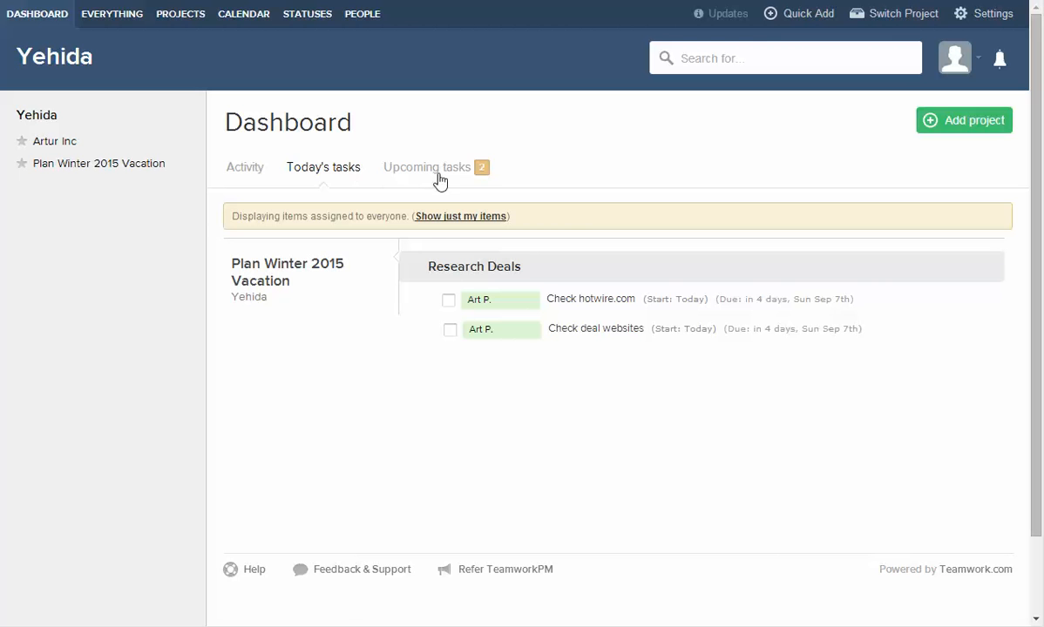
click(416, 170)
click(318, 171)
drag(715, 299, 789, 299)
click(785, 375)
In Plan Winter 2015 Vacation, give the Check hotels.com task a due date of 09/02/2014.
click(70, 164)
click(318, 115)
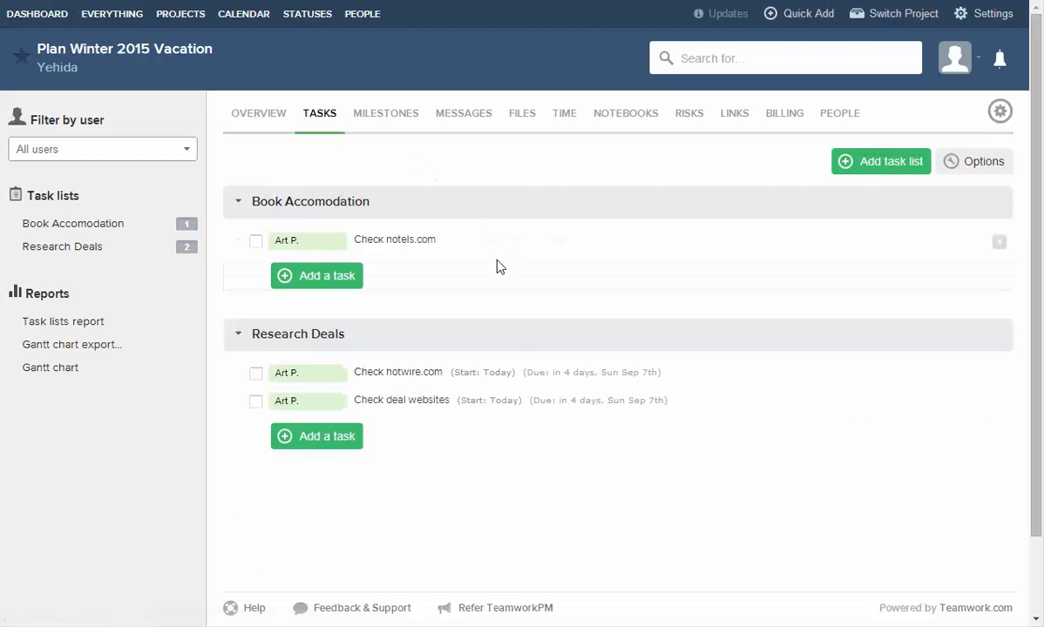
click(307, 246)
click(523, 328)
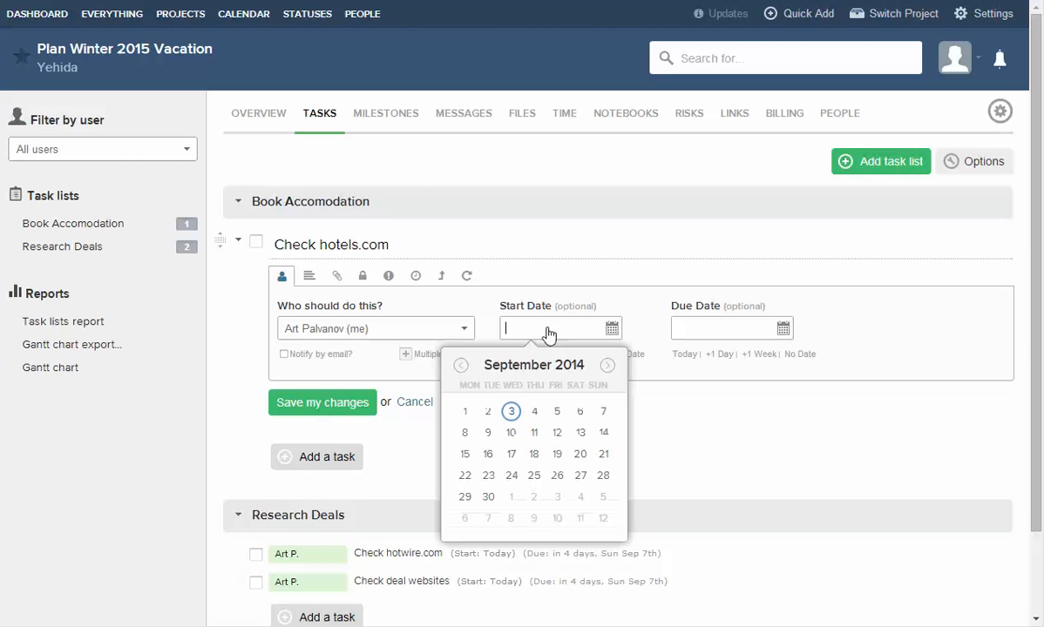
click(725, 328)
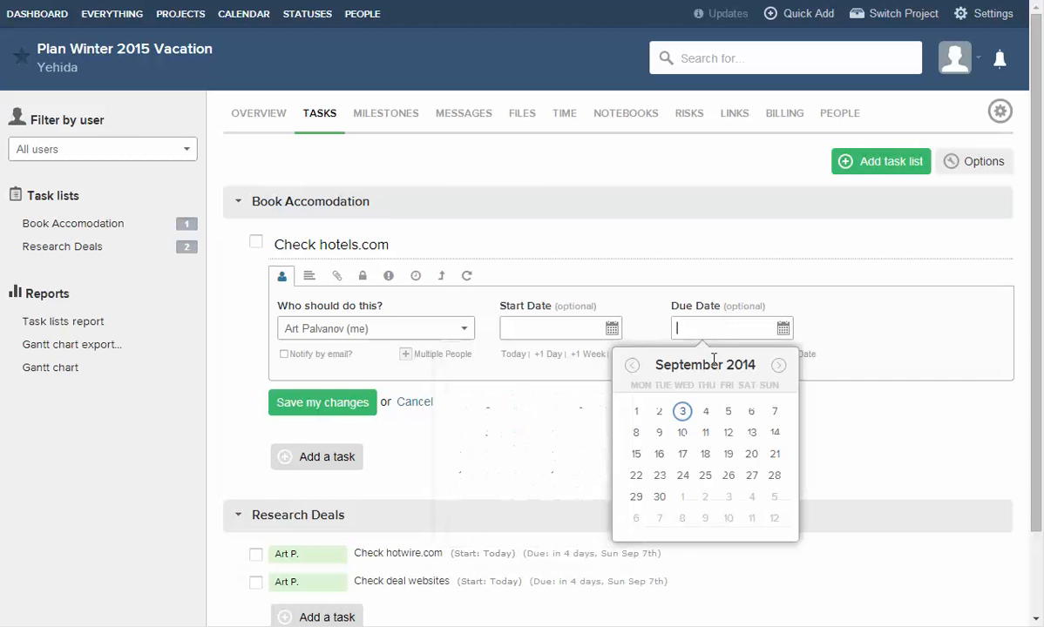
click(660, 412)
key(Return)
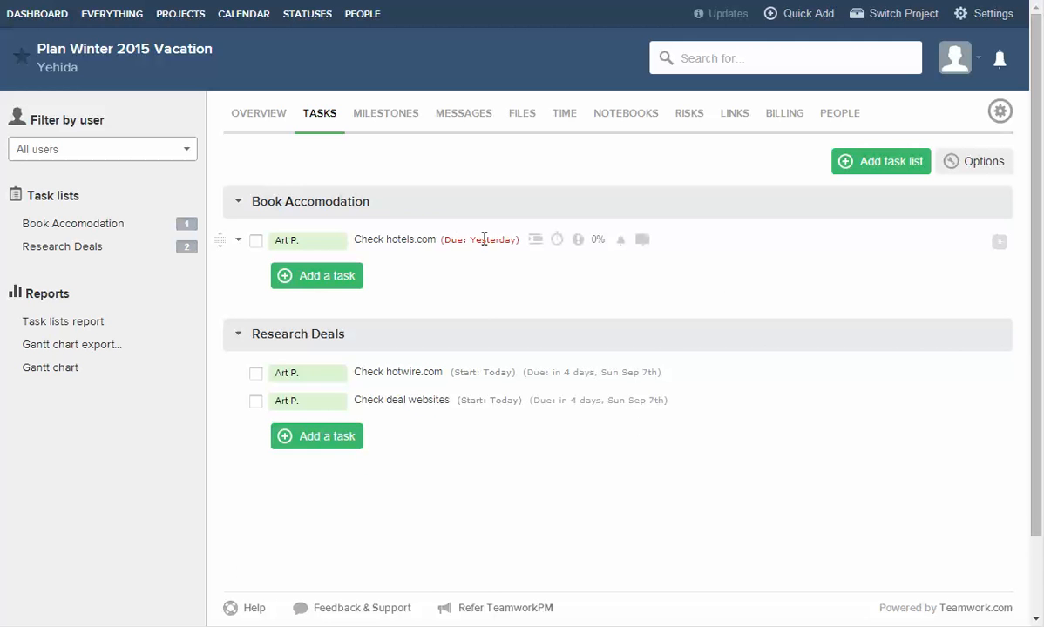
Browse the dashboard's Late and Today's tasks (my items only), then edit the overdue Check hotels.com.
click(12, 16)
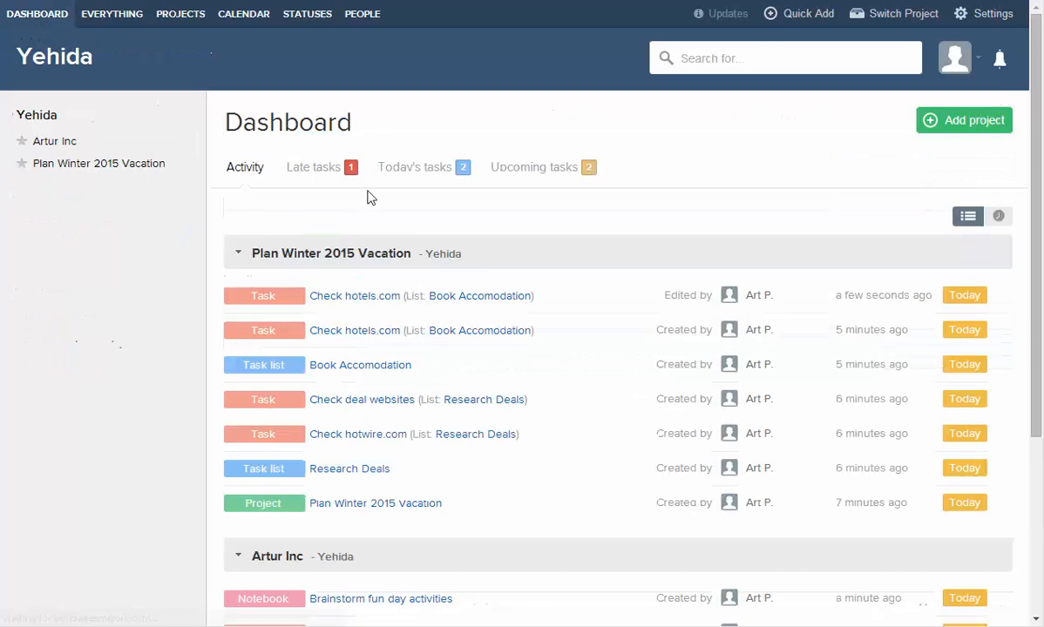
click(314, 171)
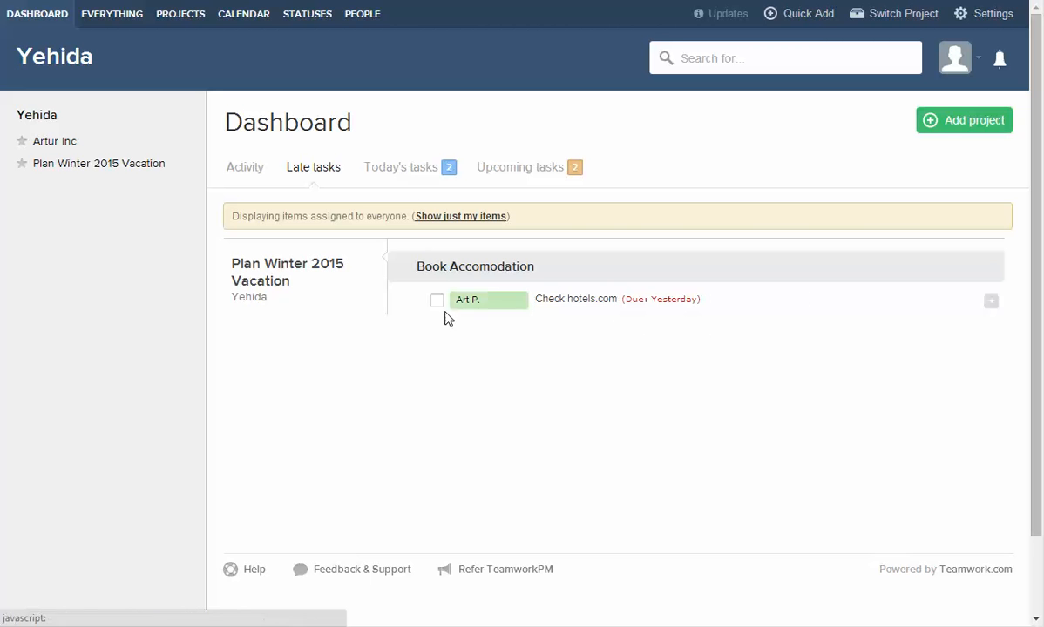
click(391, 170)
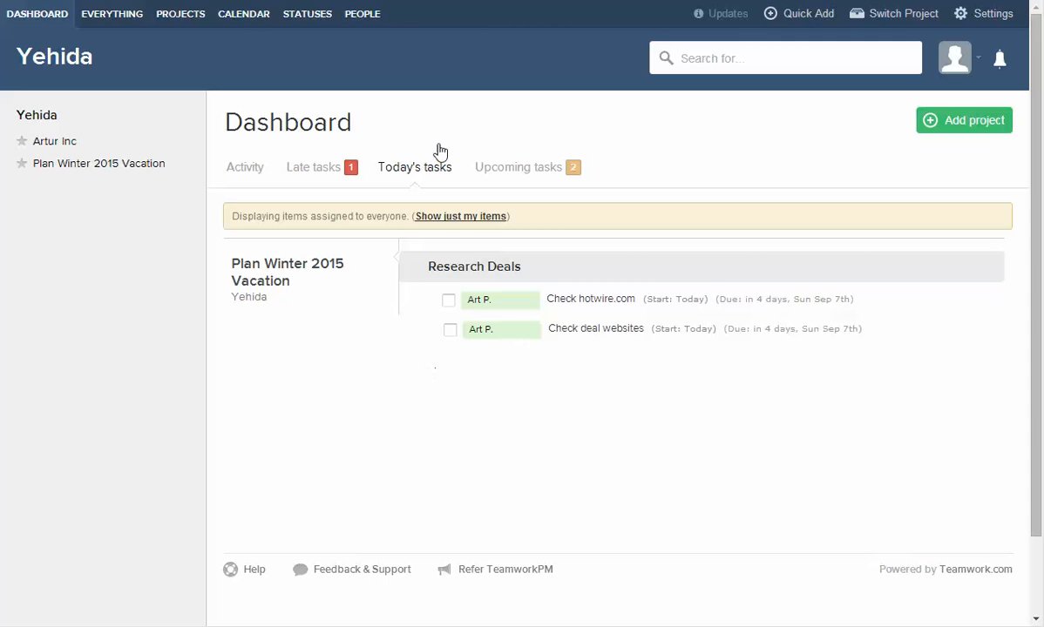
click(408, 168)
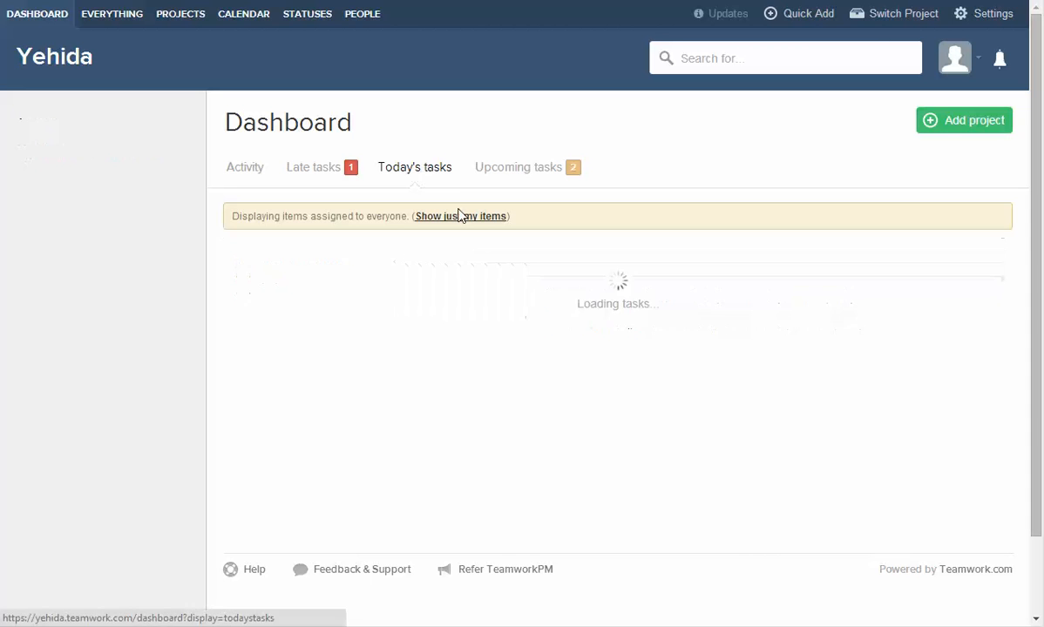
click(318, 169)
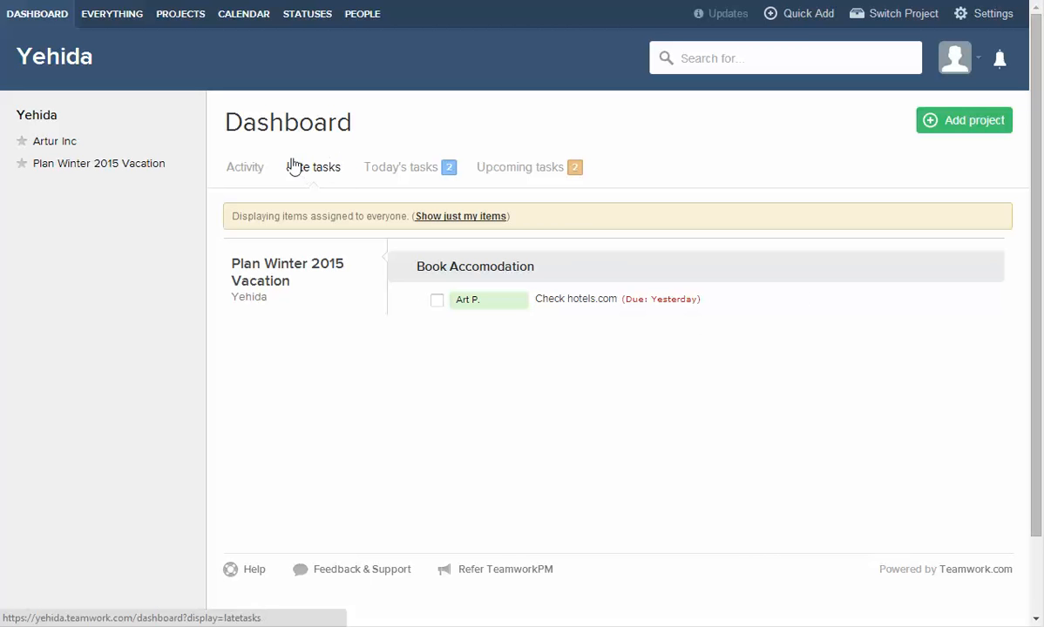
click(501, 300)
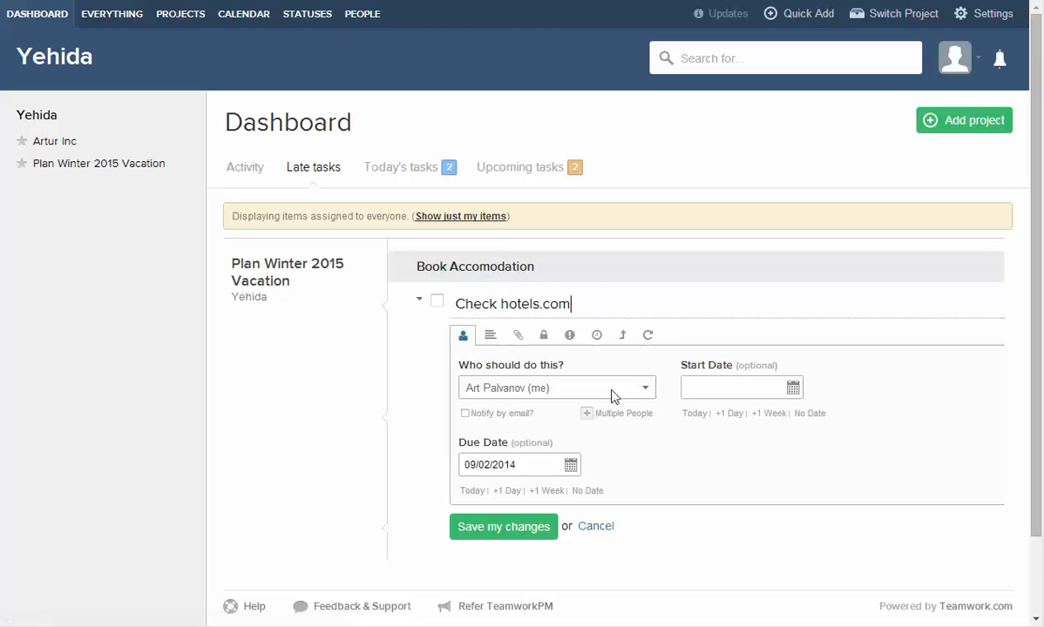
Move Check hotels.com's due date to today, 09/03/2014, and confirm it under Today's tasks.
click(513, 473)
click(657, 438)
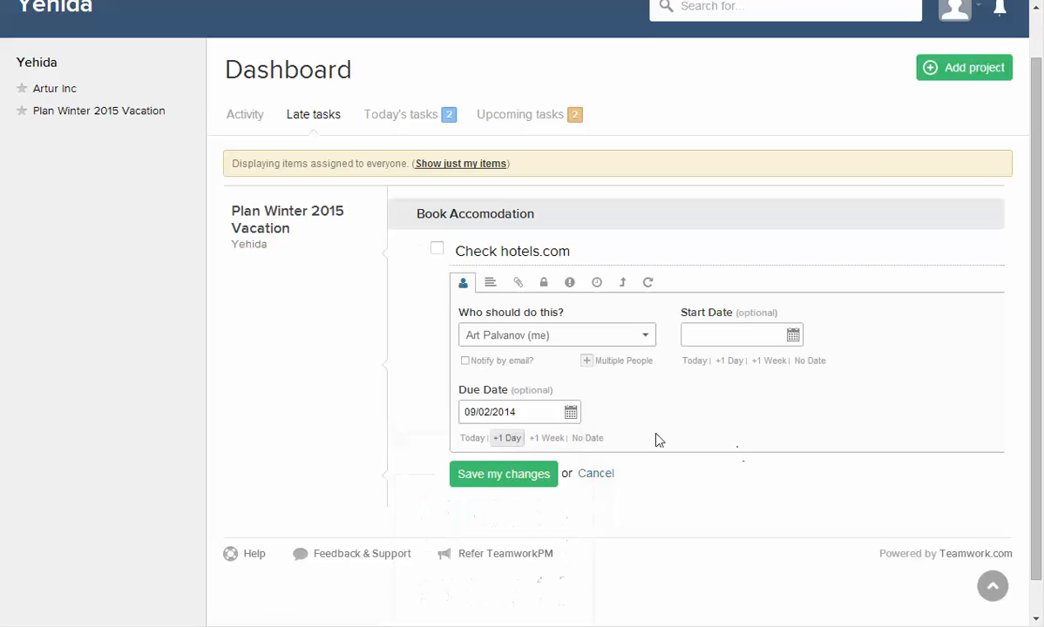
click(466, 443)
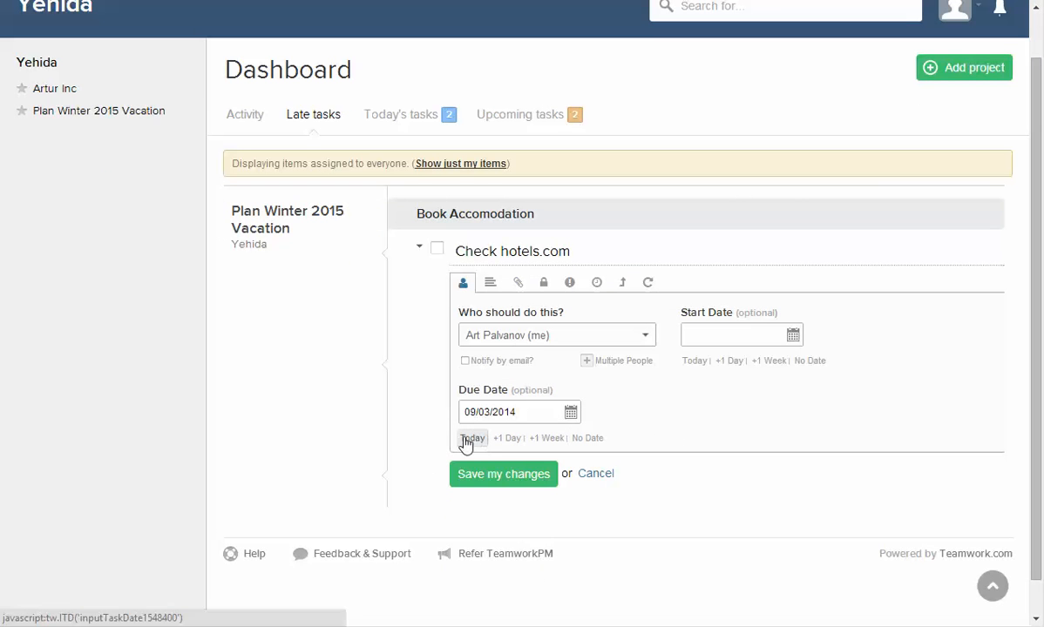
click(498, 478)
click(390, 111)
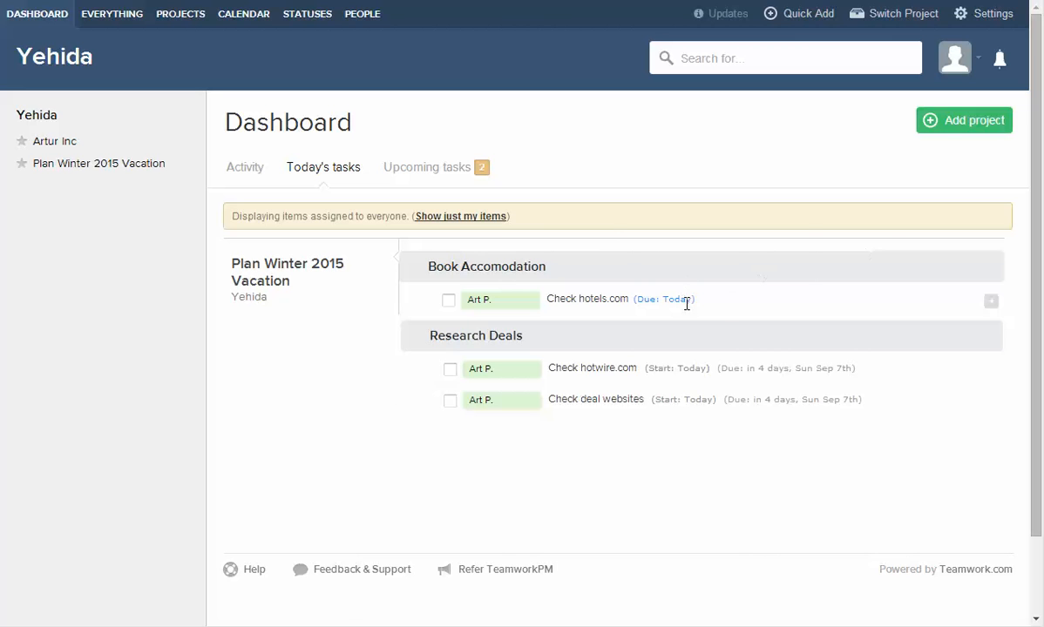
Log 20 minutes of non-billable time against the Check hotels.com task.
click(713, 301)
click(718, 301)
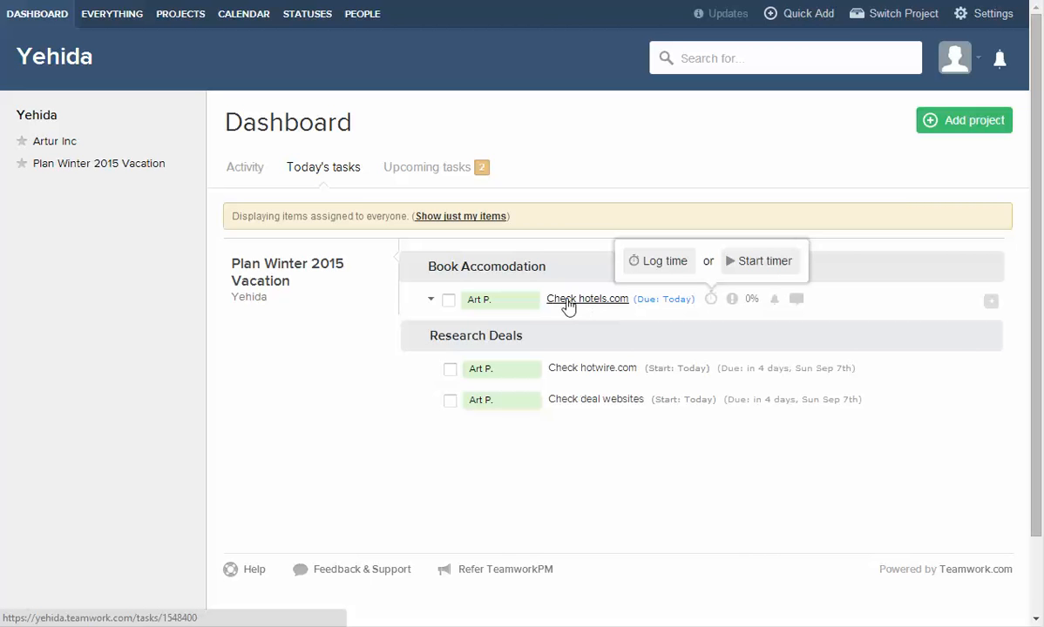
mouse_move(562, 306)
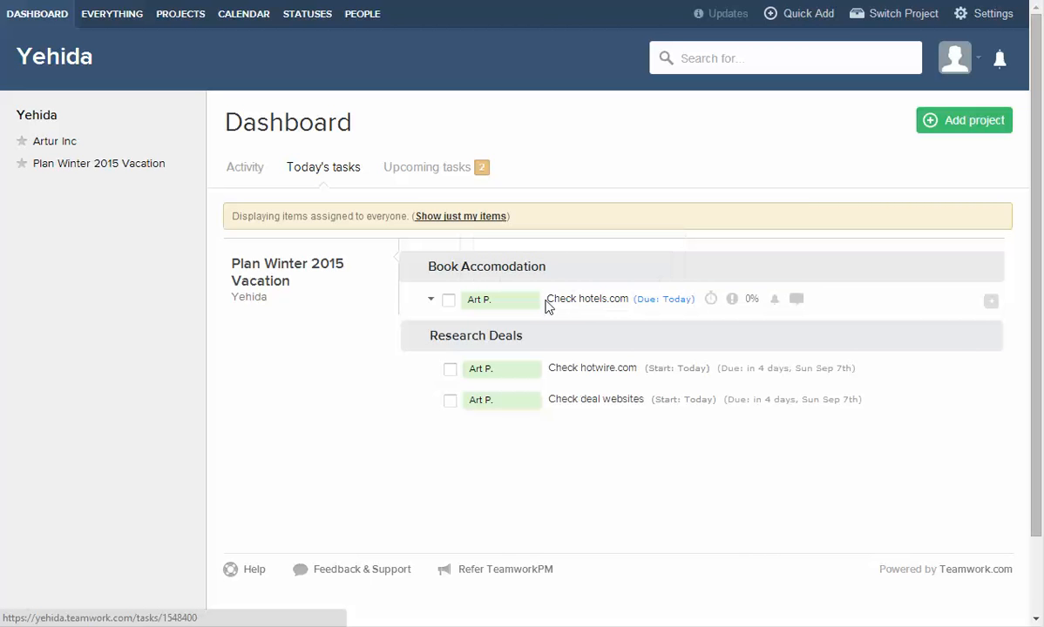
click(712, 299)
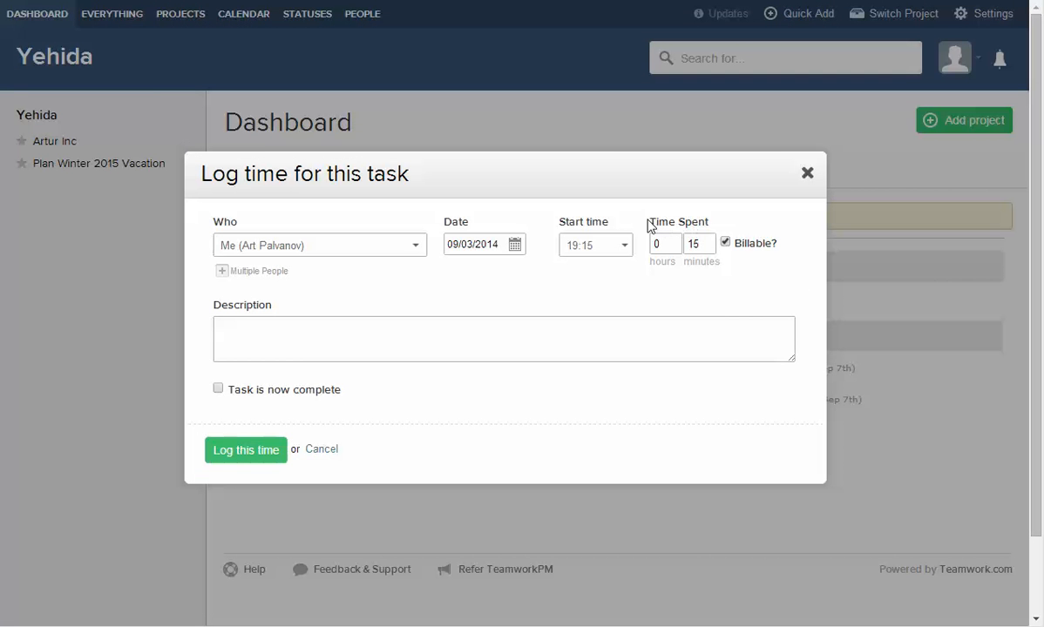
double_click(708, 246)
text(20)
click(235, 449)
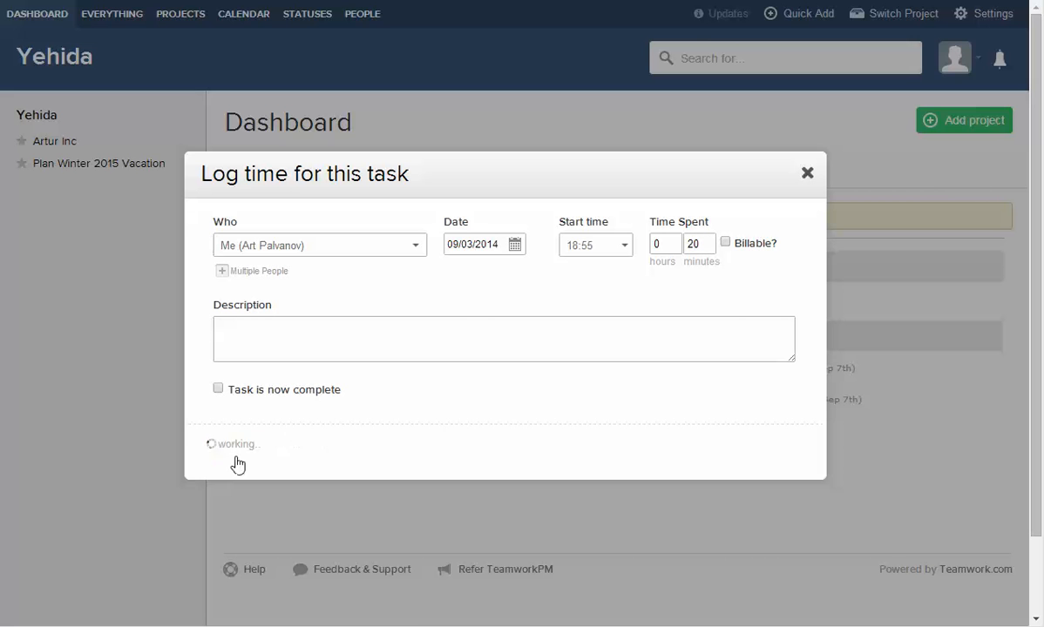
mouse_move(708, 302)
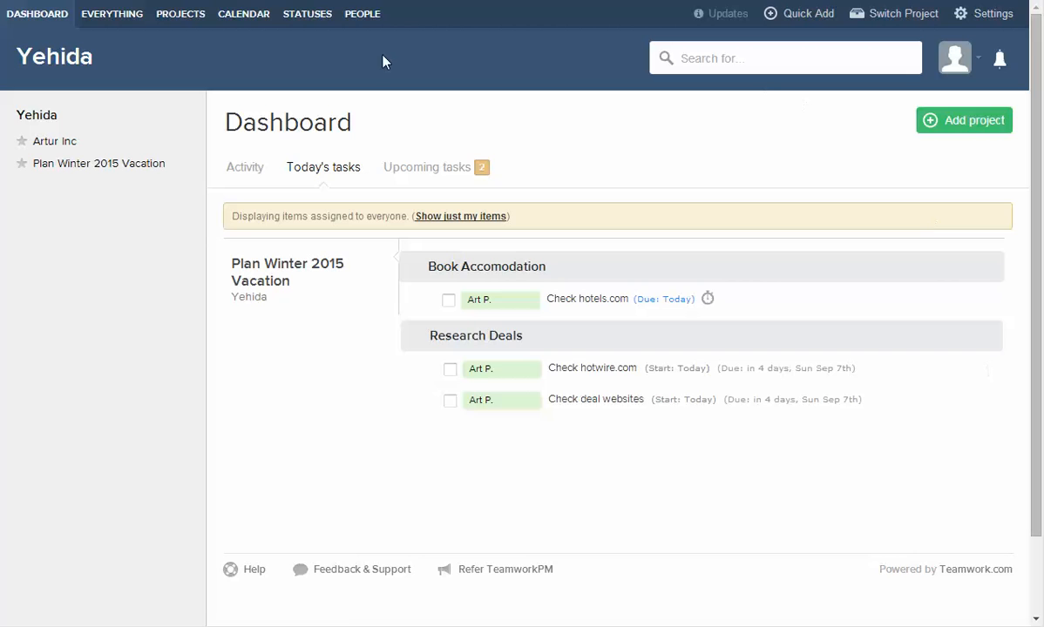
Look over the September 2014 calendar, then go back to the dashboard and reveal the Settings menu.
click(248, 17)
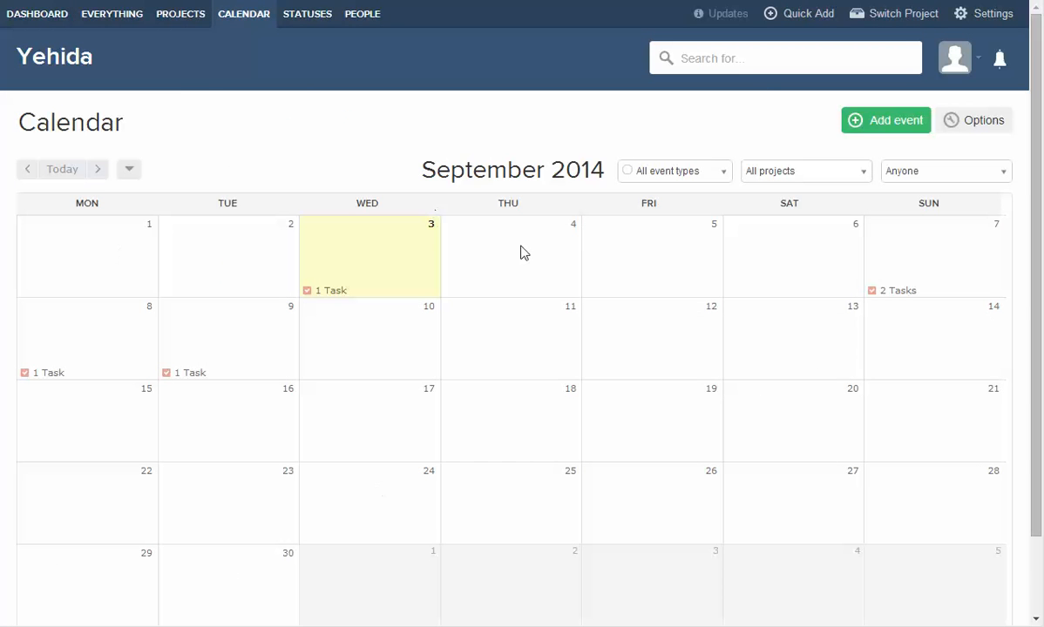
scroll(839, 340, down, 2)
scroll(834, 342, up, 2)
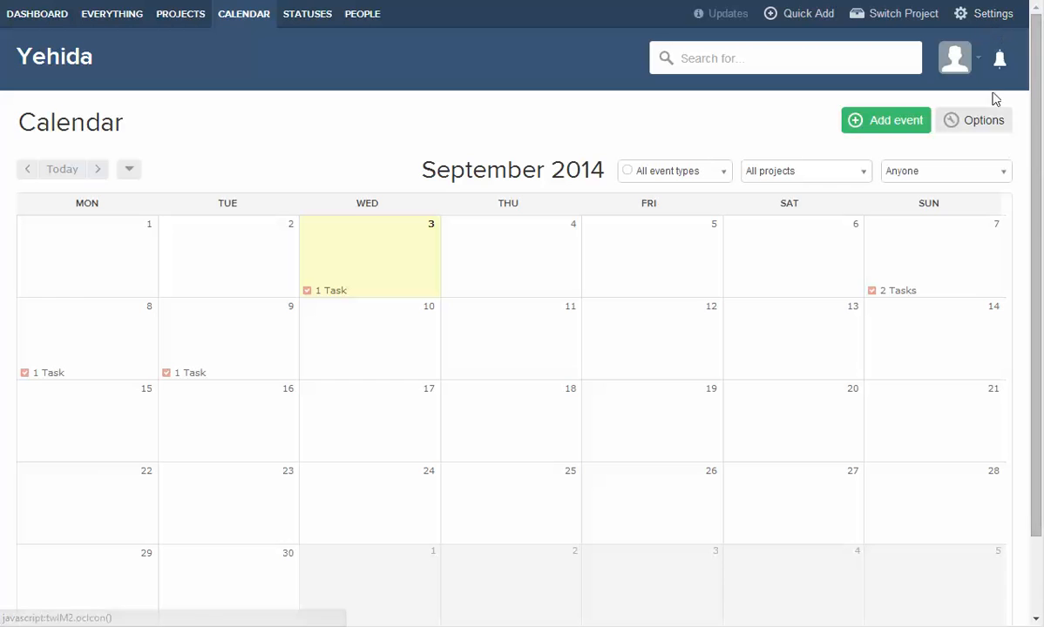
click(35, 14)
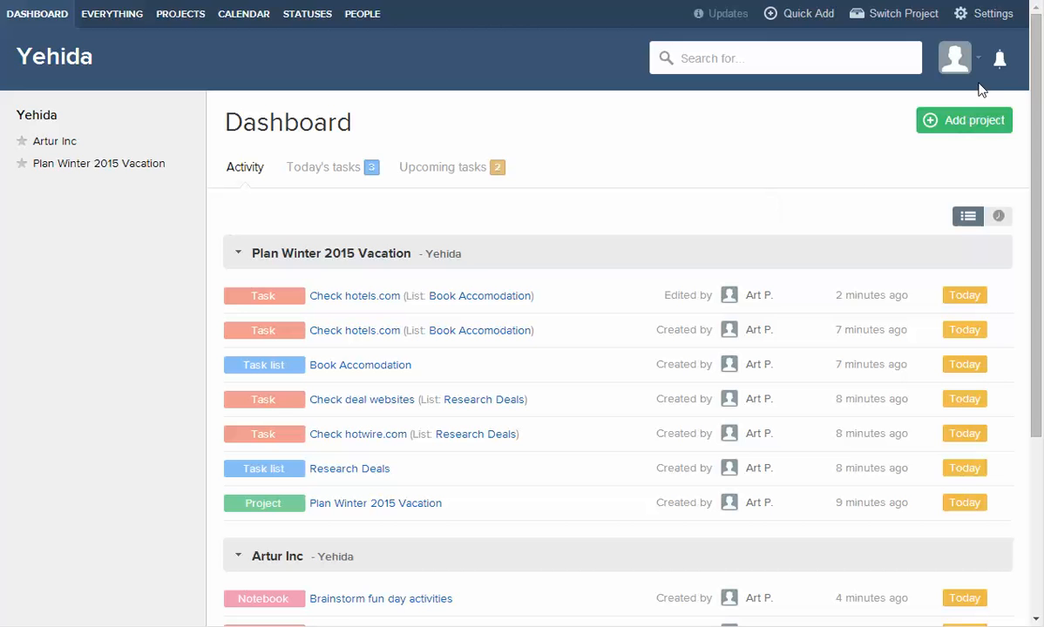
mouse_move(991, 24)
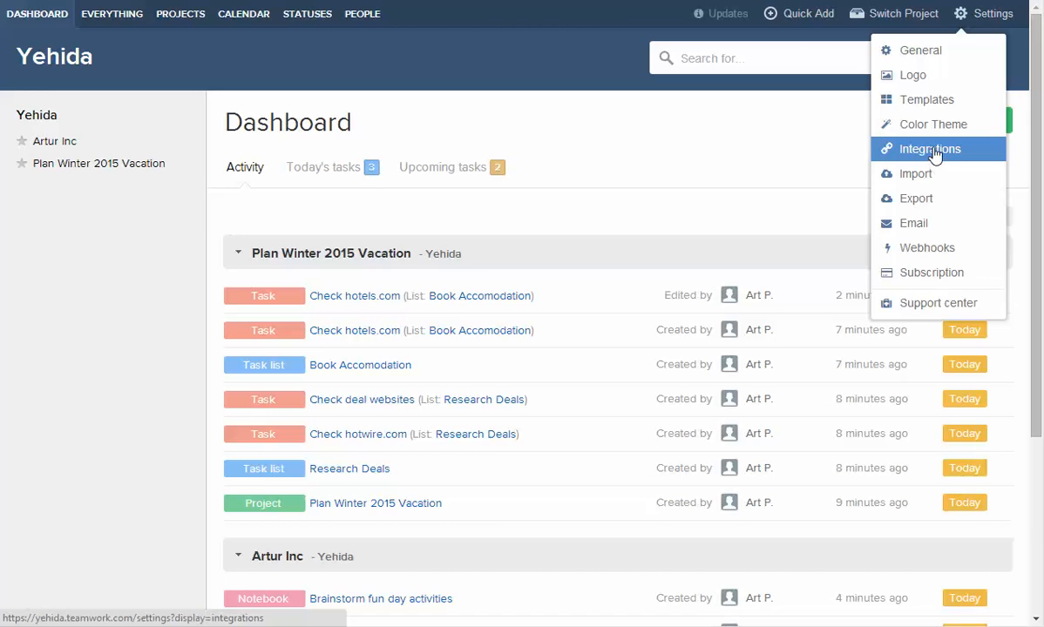
Browse the third-party integrations listed under Settings > Integrations.
click(875, 153)
scroll(589, 367, down, 7)
scroll(589, 370, down, 8)
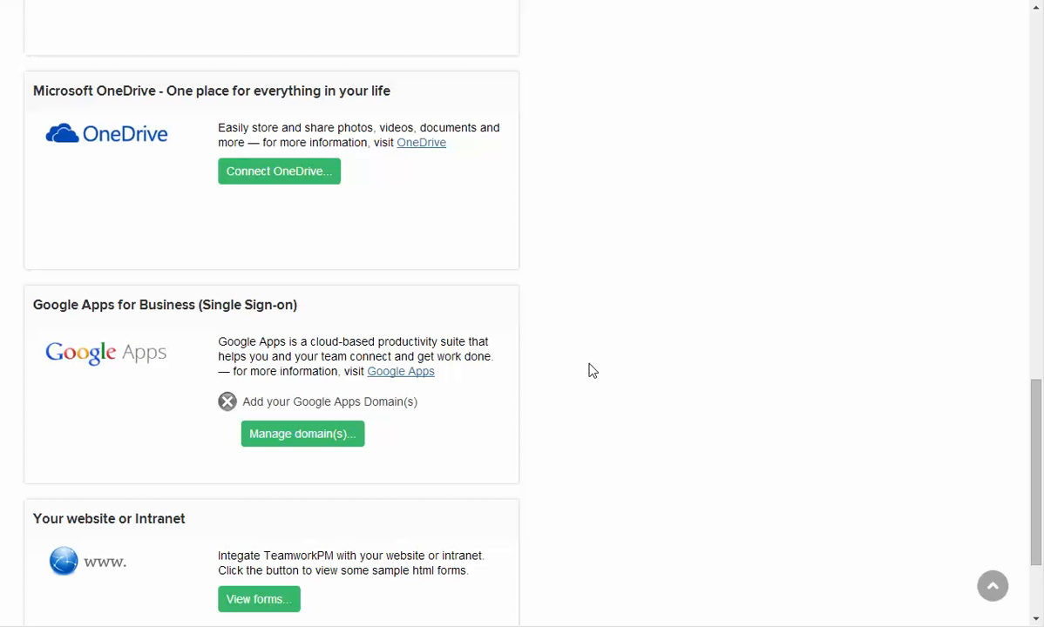
scroll(590, 369, down, 2)
scroll(610, 368, up, 17)
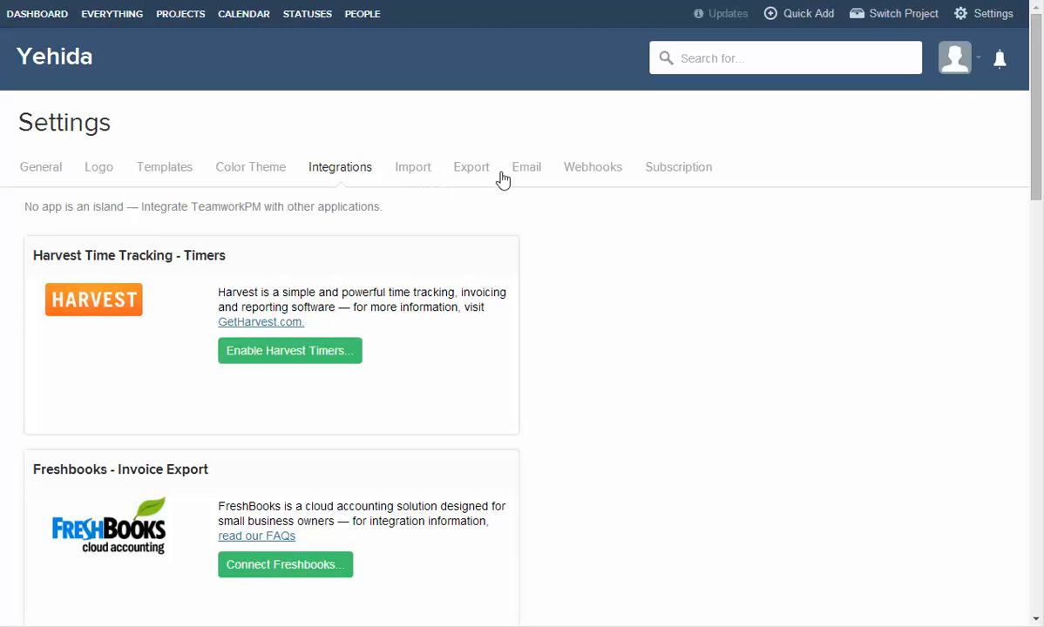
Return to the September 2014 calendar and scroll over its task markers.
click(244, 13)
scroll(610, 393, down, 3)
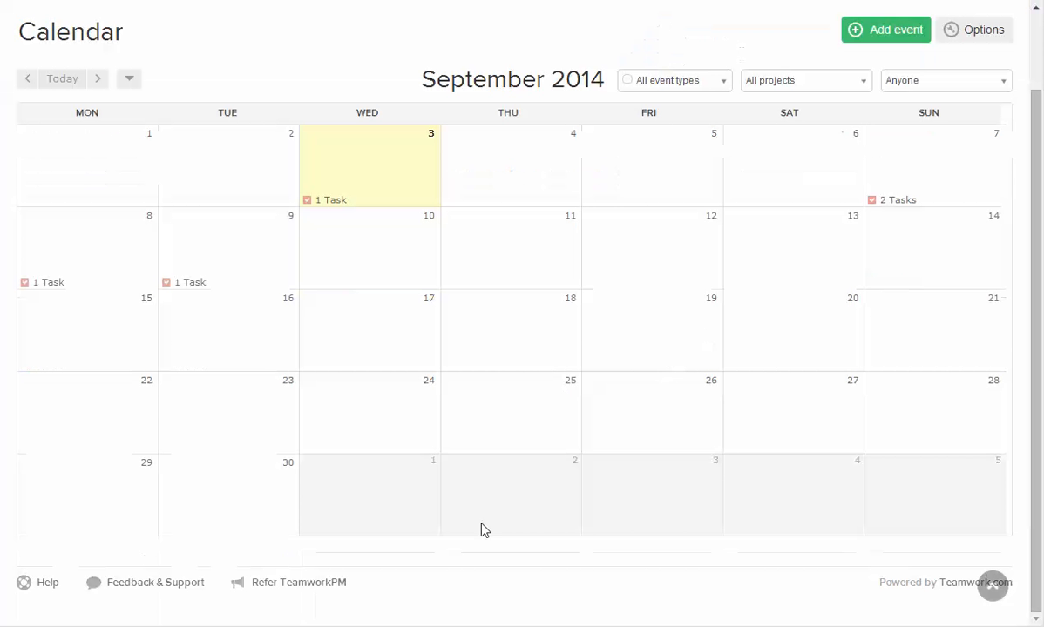
scroll(968, 558, up, 2)
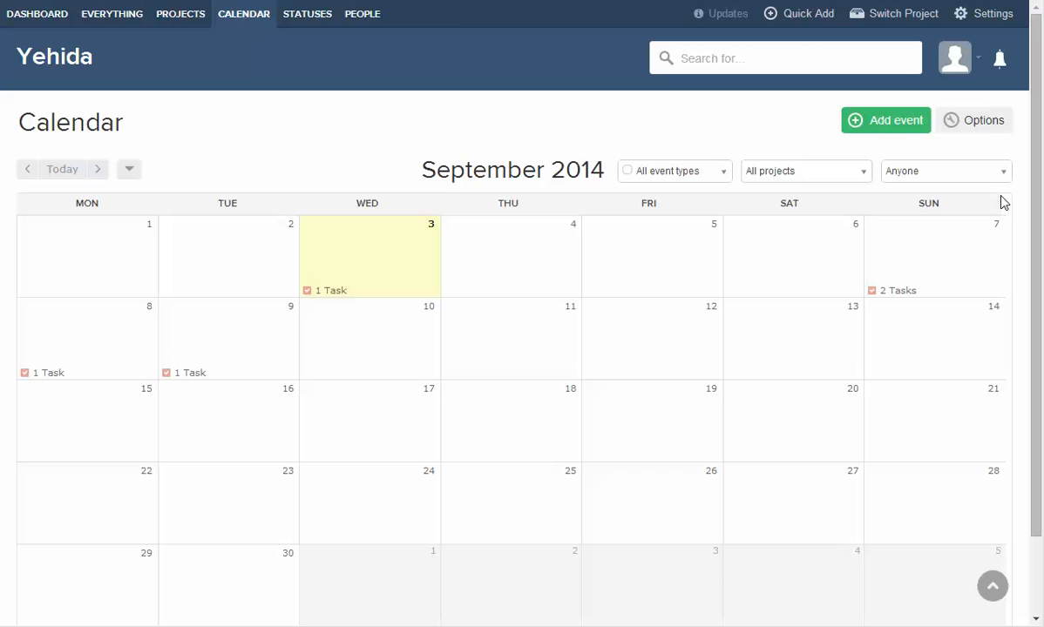
Copy your own calendar's iCal feed link, then close the iCal export links dialog.
click(983, 129)
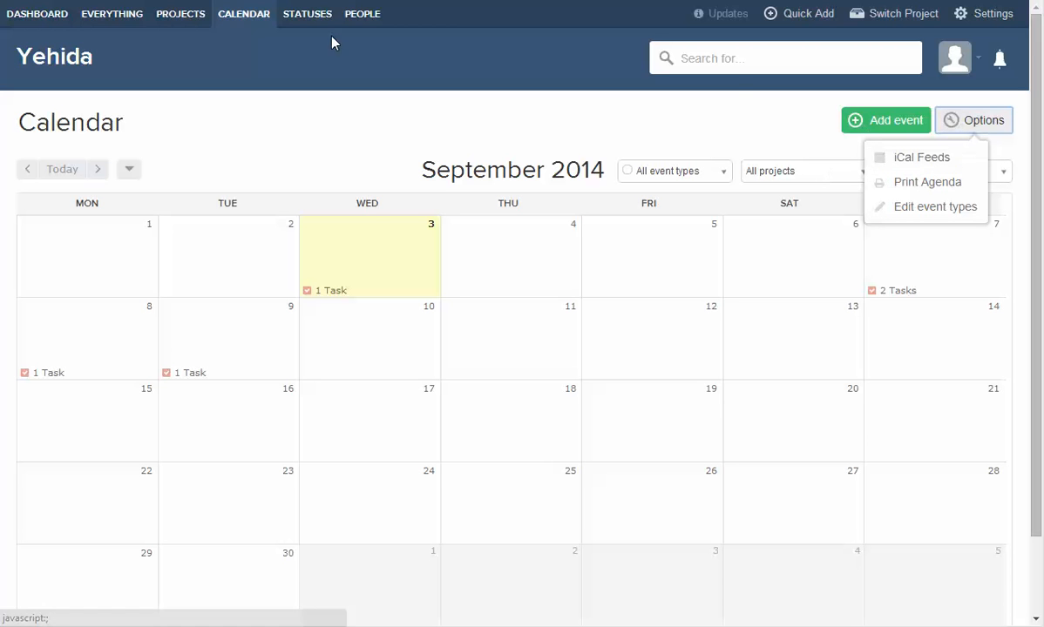
click(922, 165)
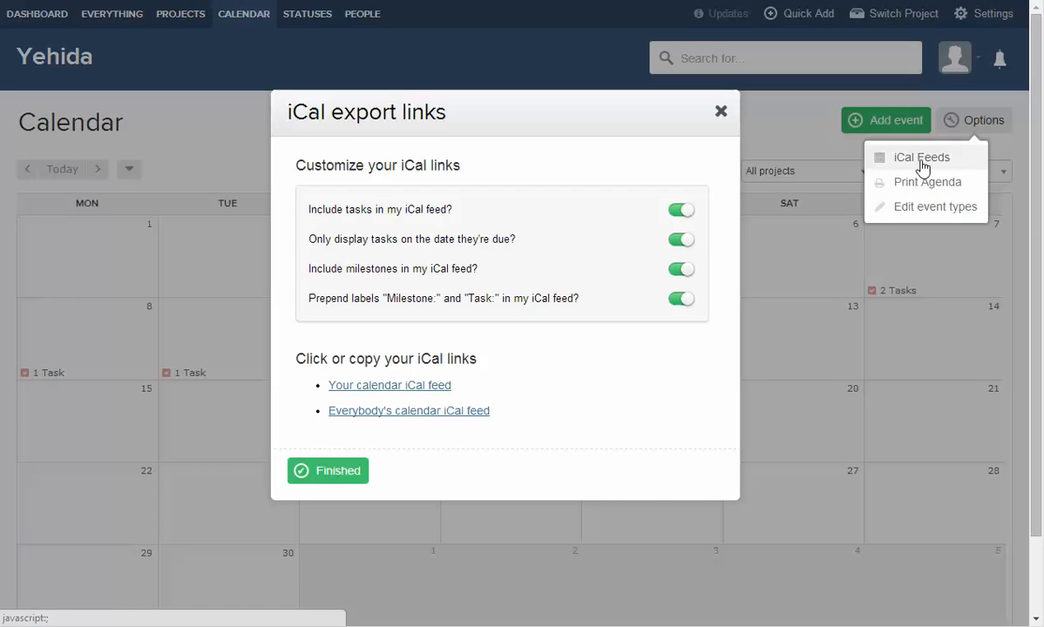
click(391, 389)
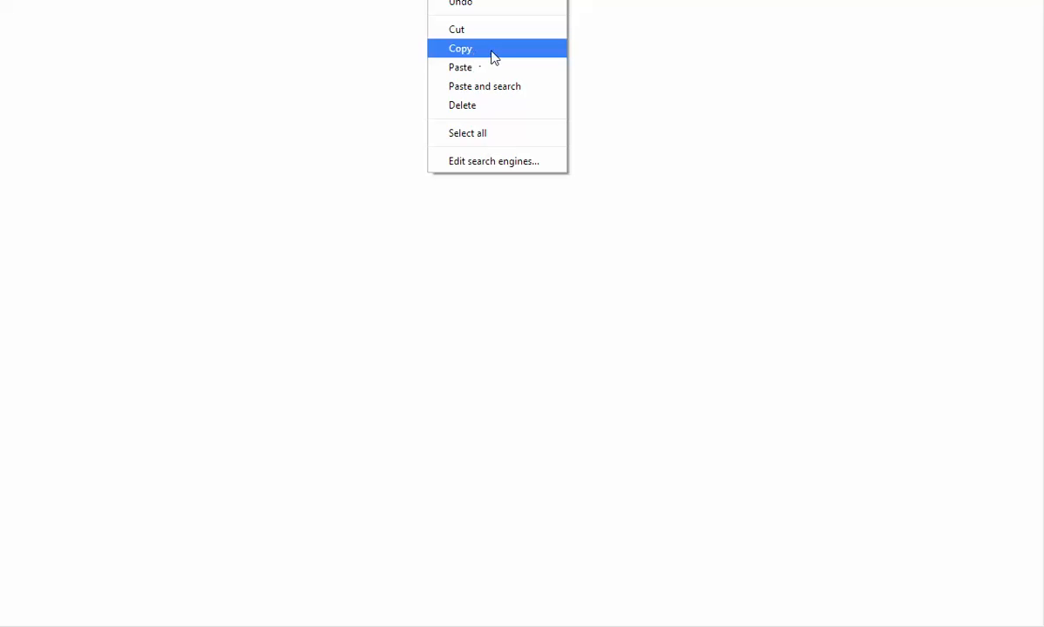
click(490, 49)
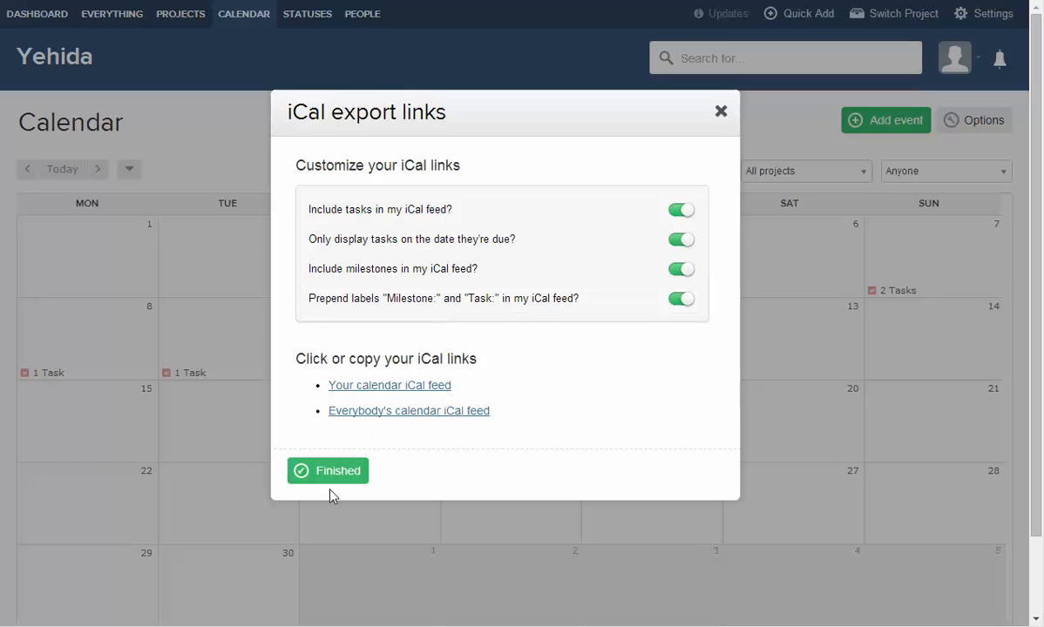
click(720, 111)
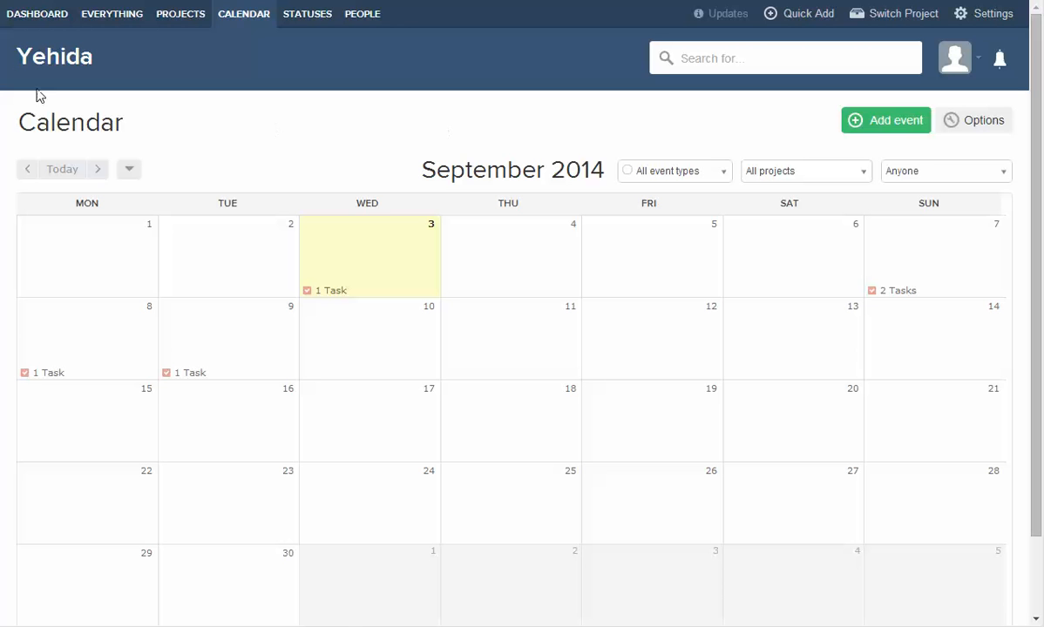
Check the dashboard's tasks due today, then open the Artur Inc project's task list.
click(25, 17)
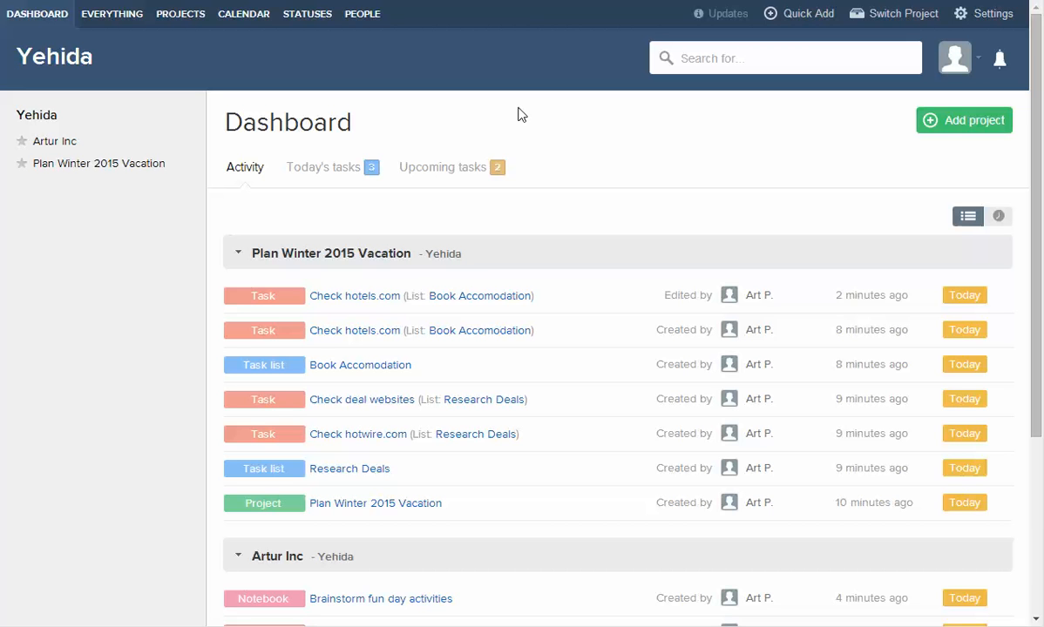
click(316, 165)
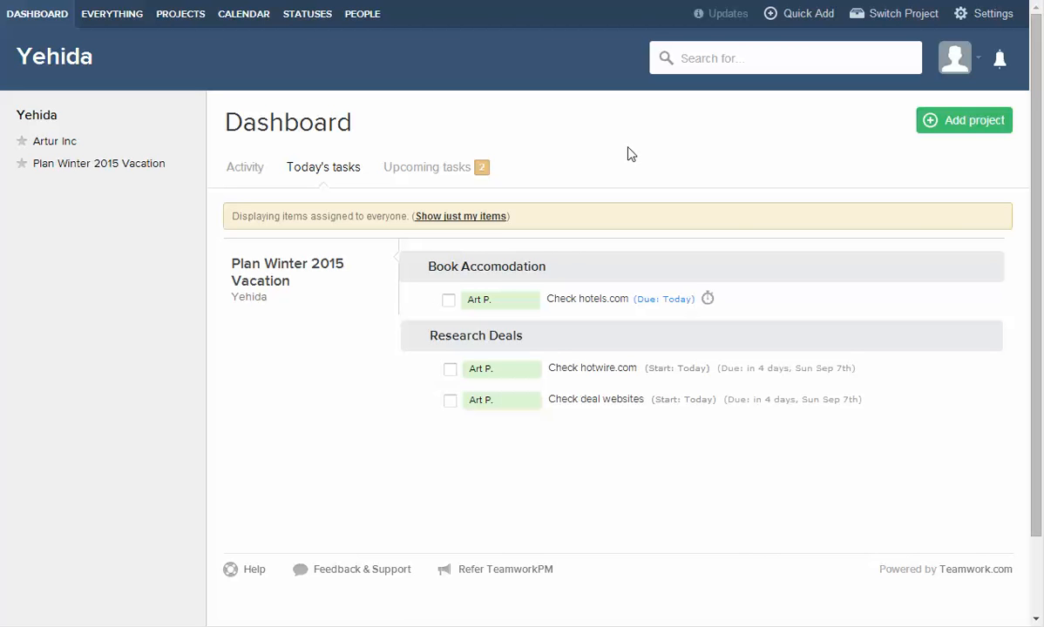
key(alt+Left)
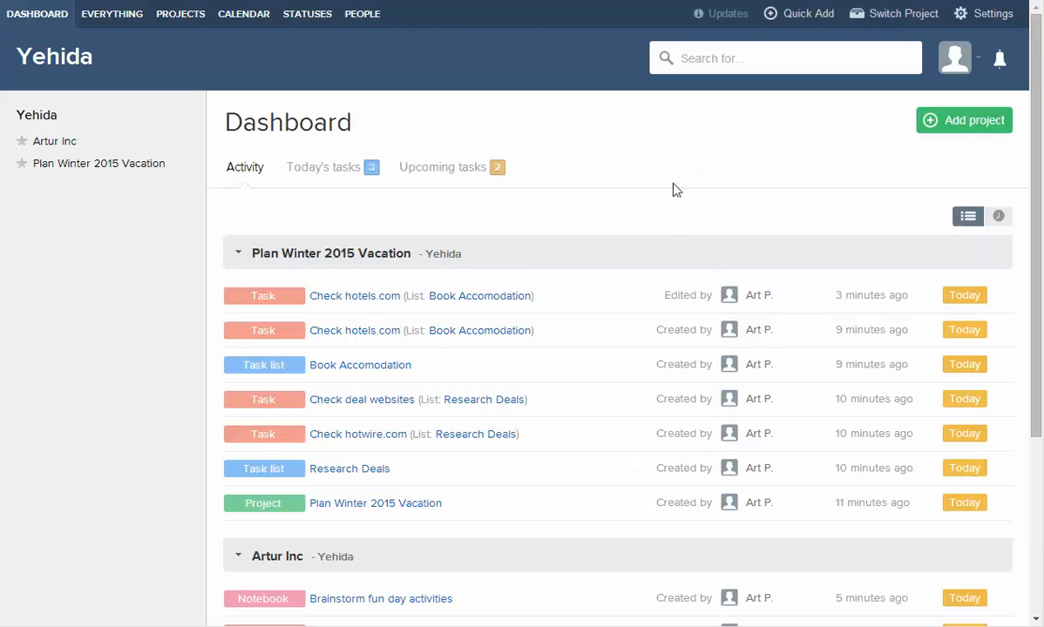
click(48, 142)
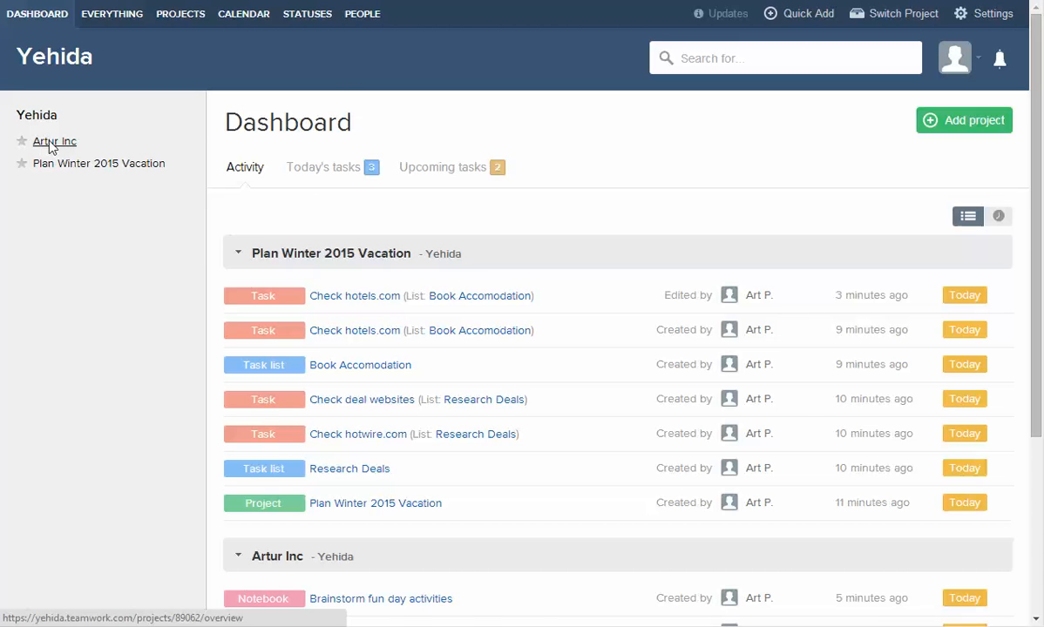
click(322, 116)
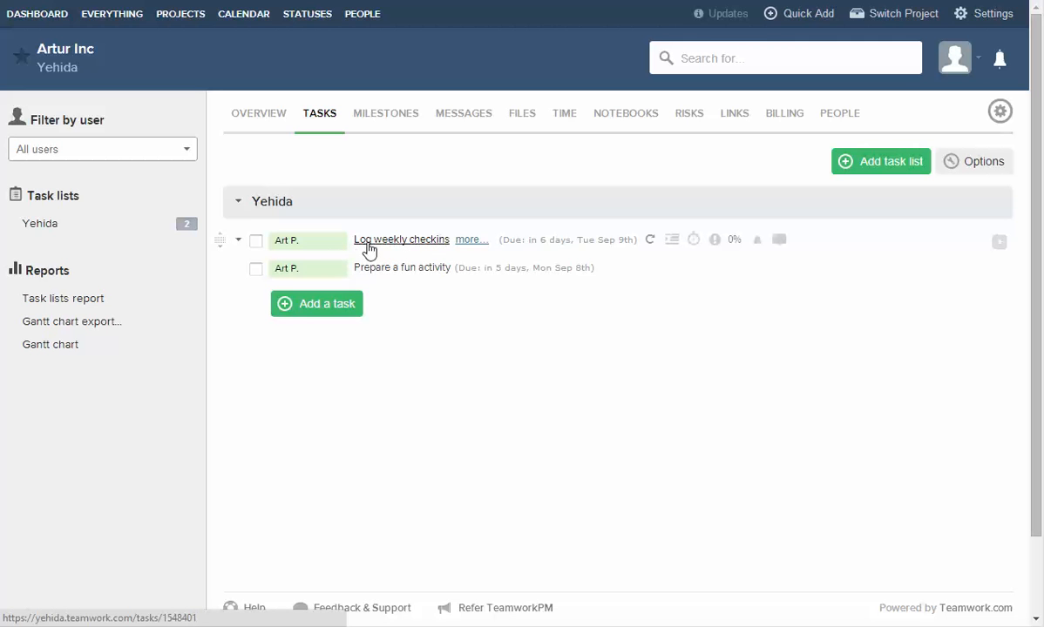
Add a 45-minute time estimate to the Log weekly checkins task.
mouse_move(408, 244)
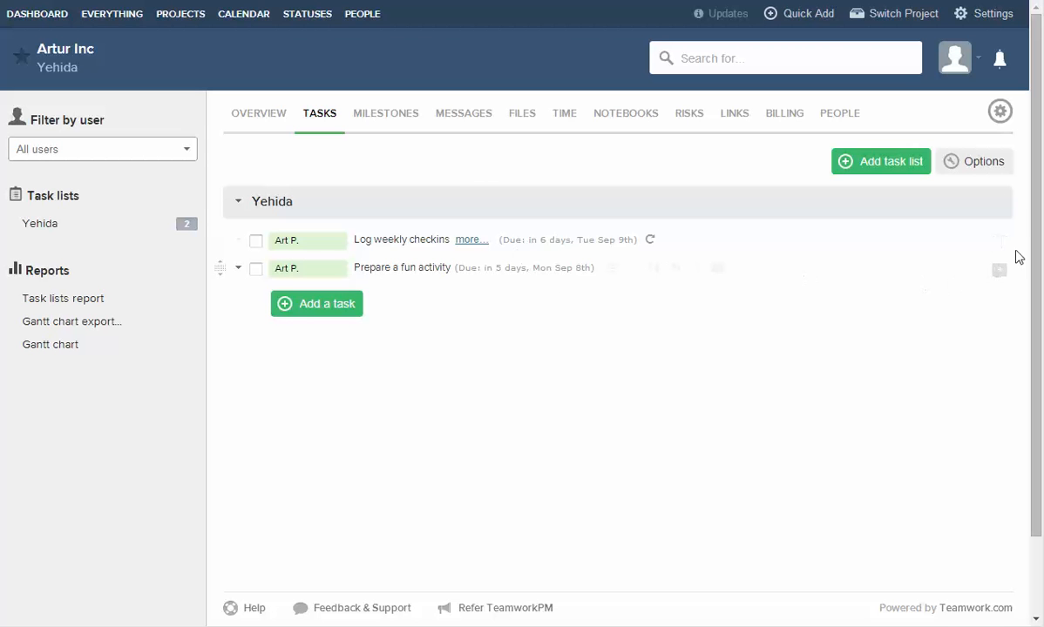
click(1001, 247)
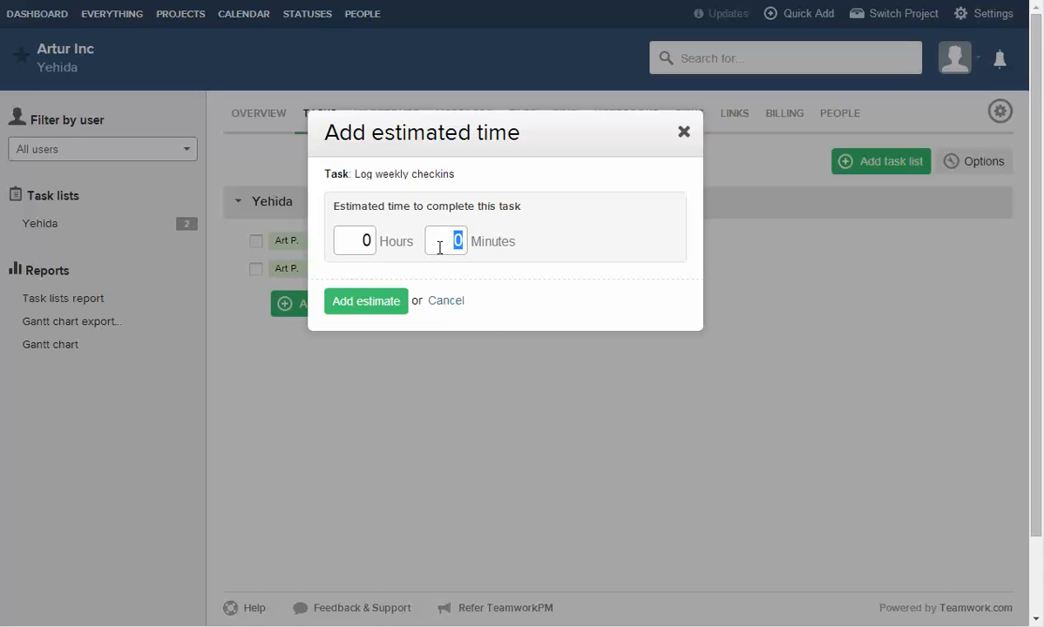
text(30)
drag(438, 240, 497, 243)
text(45)
click(369, 306)
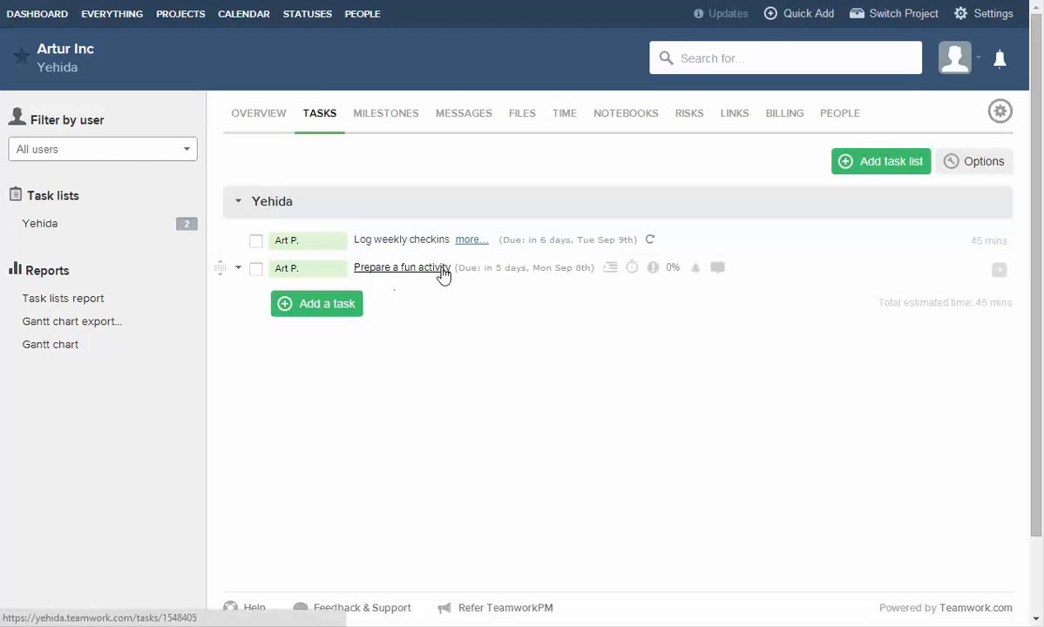
Add a 2-hour estimate to Prepare a fun activity, making a 2 hours 45 mins total.
click(1000, 270)
click(401, 243)
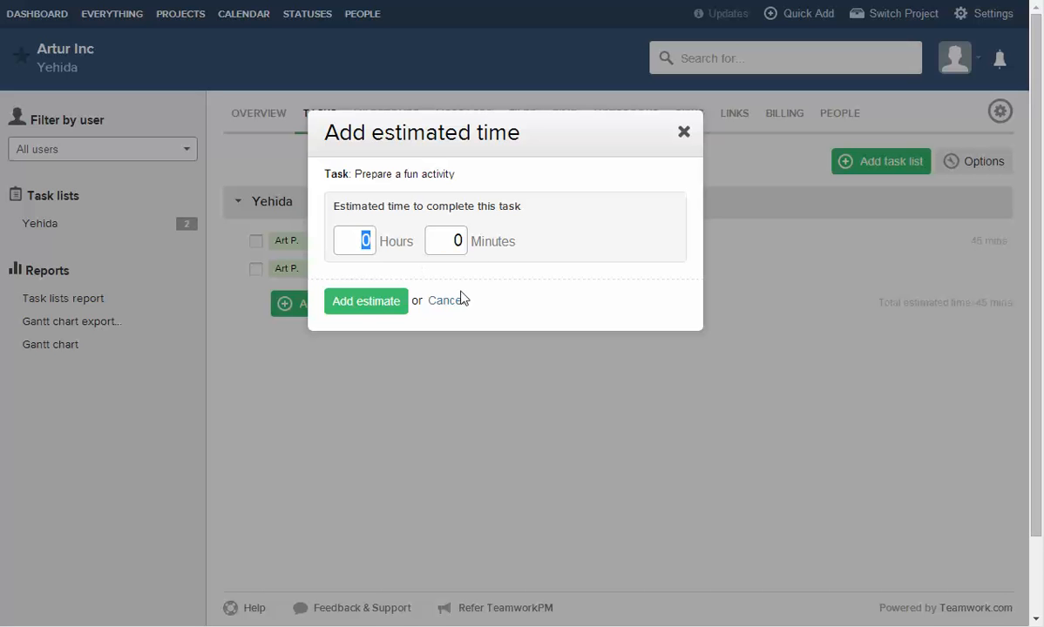
text(2)
key(Return)
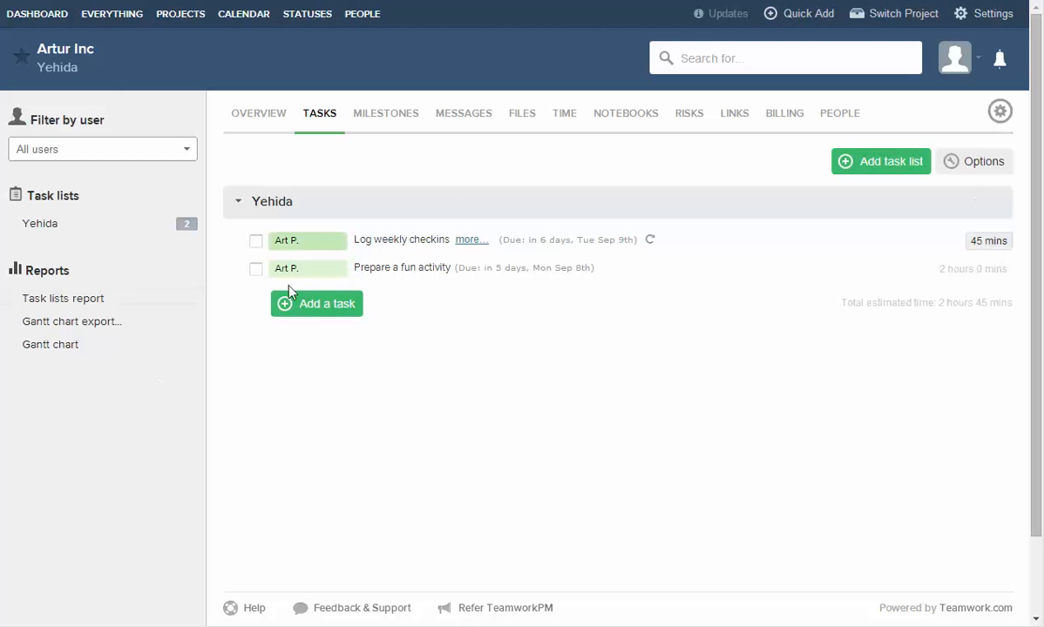
drag(843, 303, 1009, 305)
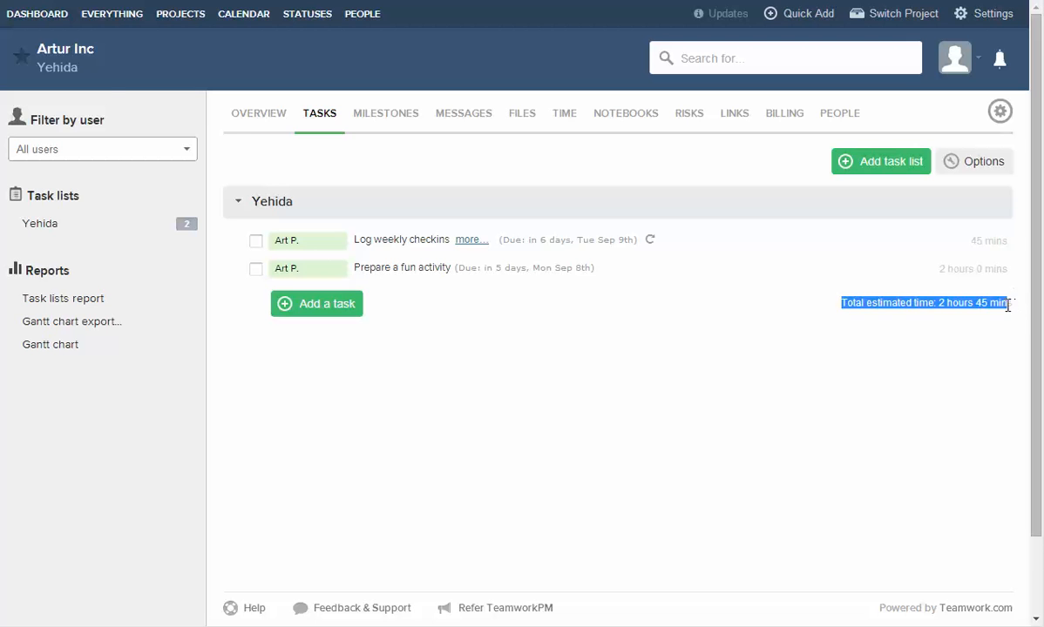
click(994, 351)
click(40, 14)
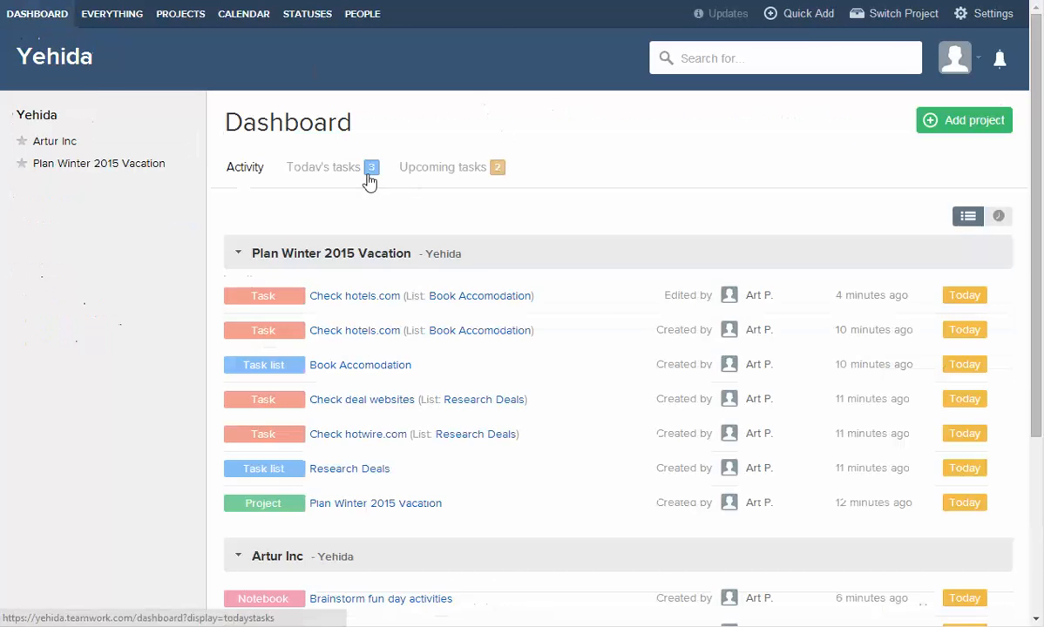
Compare Today's and Upcoming tasks, noting the 2 hours 45 mins total, finishing on Today's tasks.
click(361, 170)
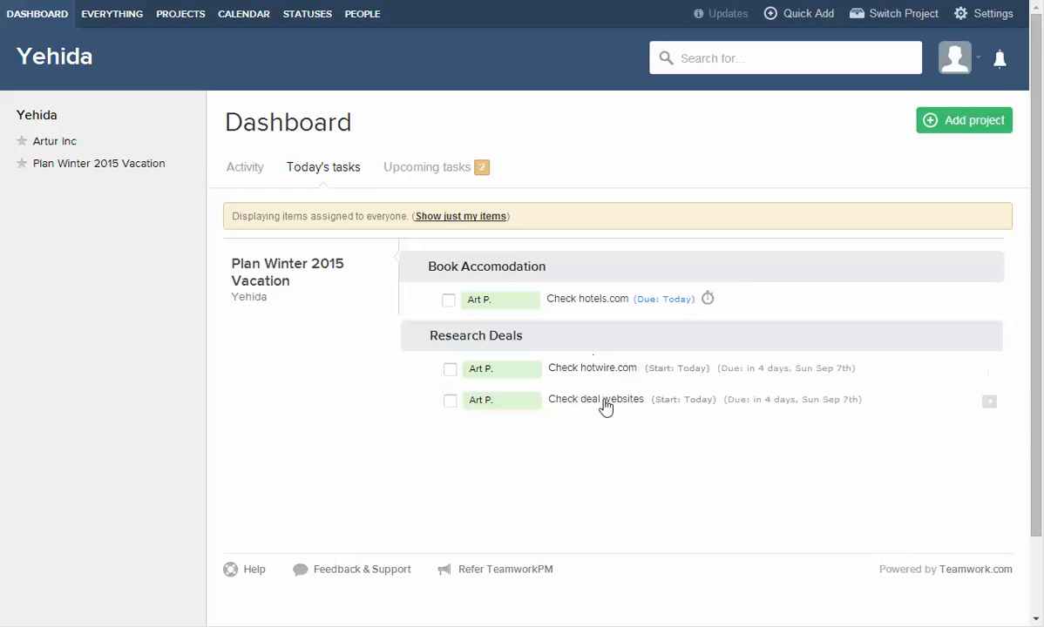
click(397, 167)
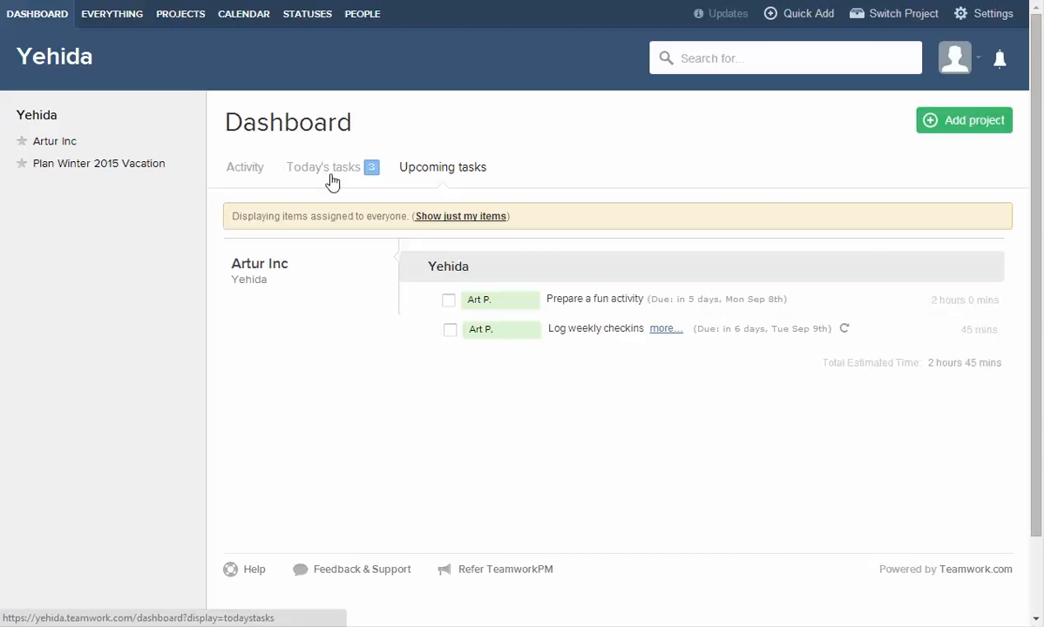
click(299, 172)
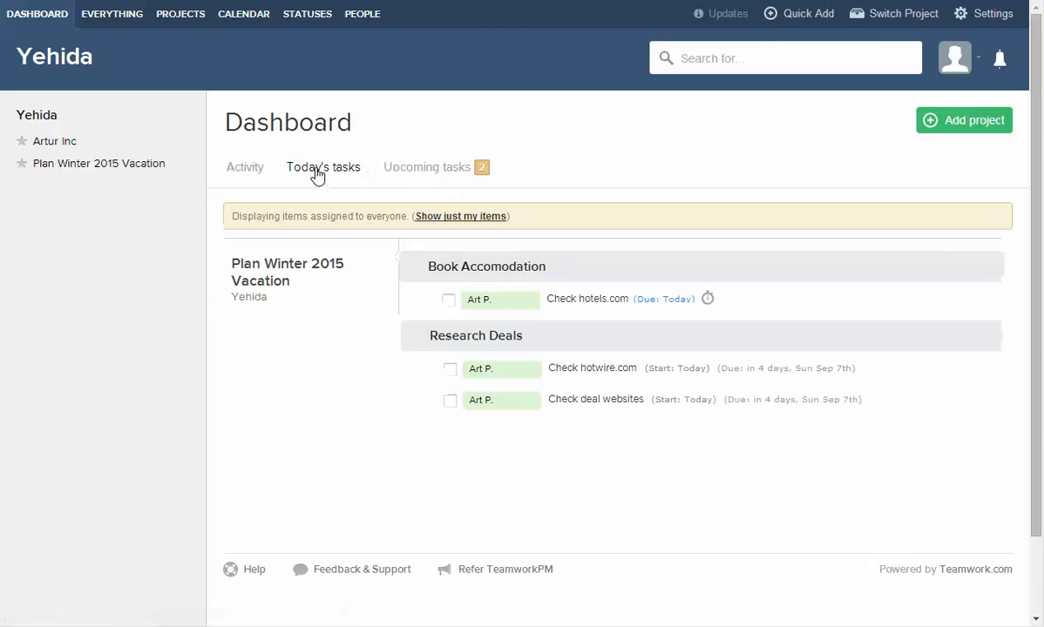
click(401, 169)
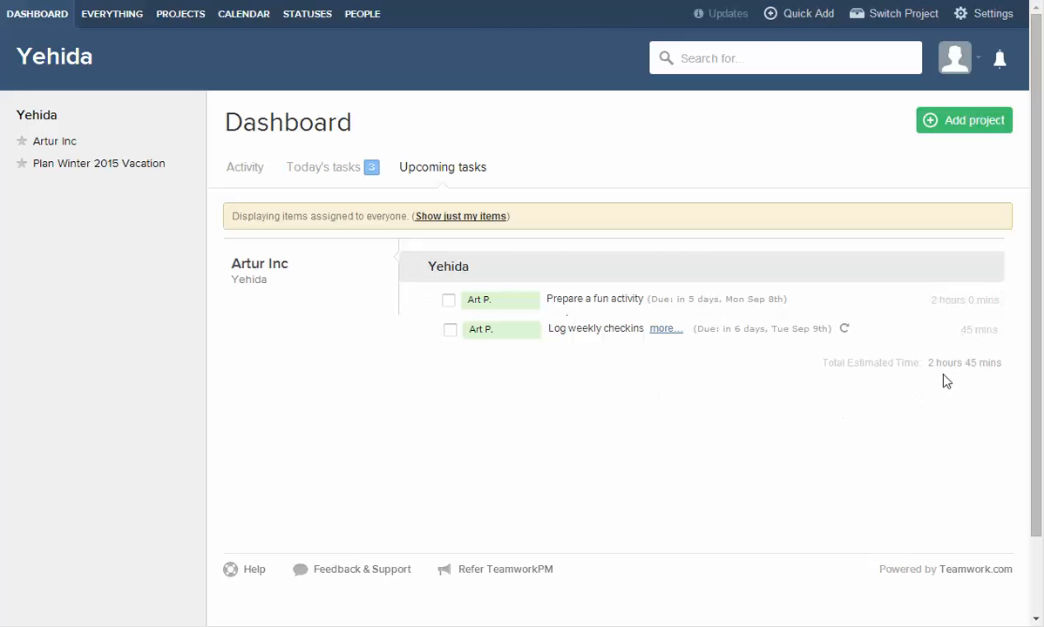
drag(827, 363, 1018, 360)
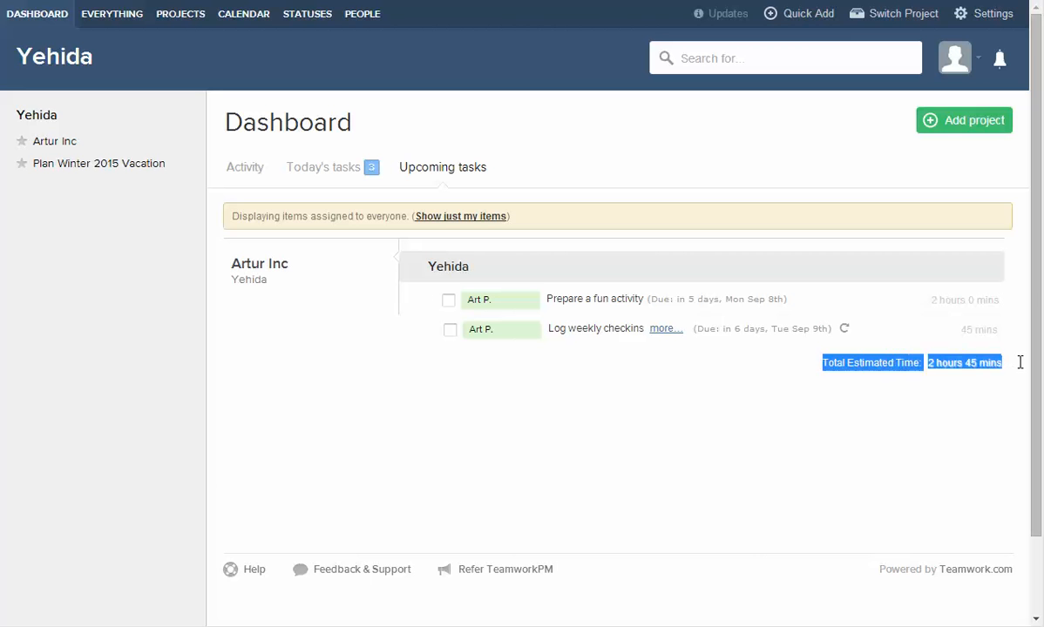
click(962, 439)
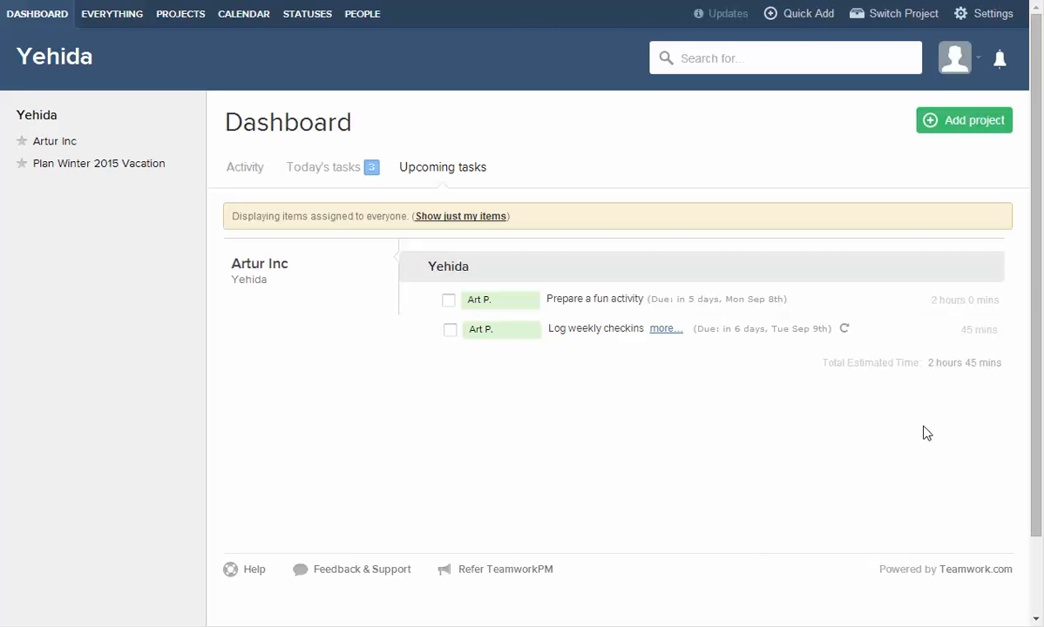
click(315, 174)
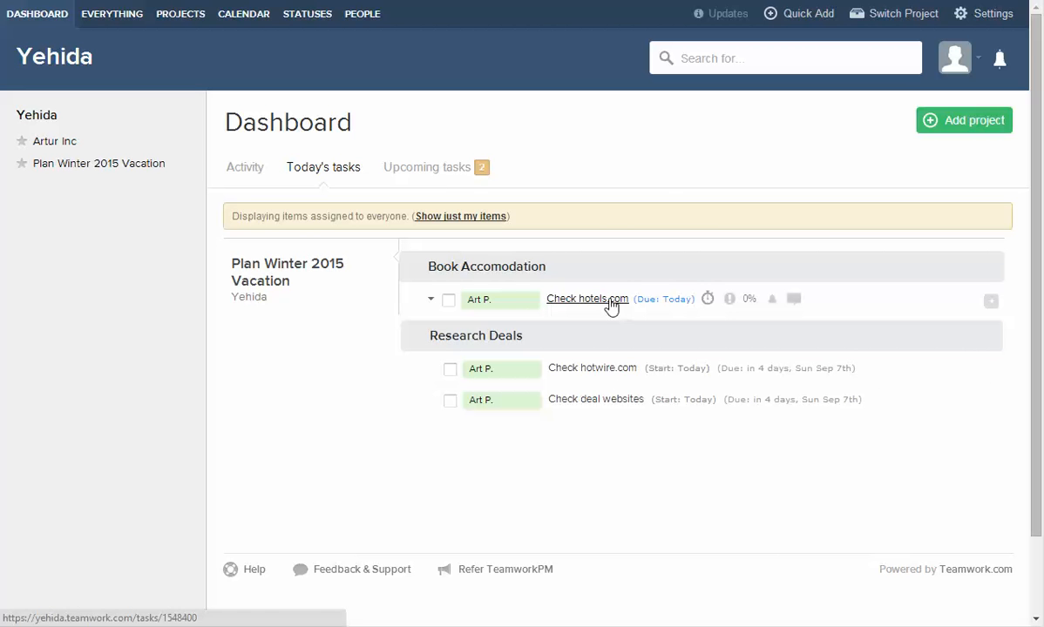
Add estimates of 2 hours to Check hotels.com and 1 hour to Check hotwire.com.
click(989, 302)
click(344, 233)
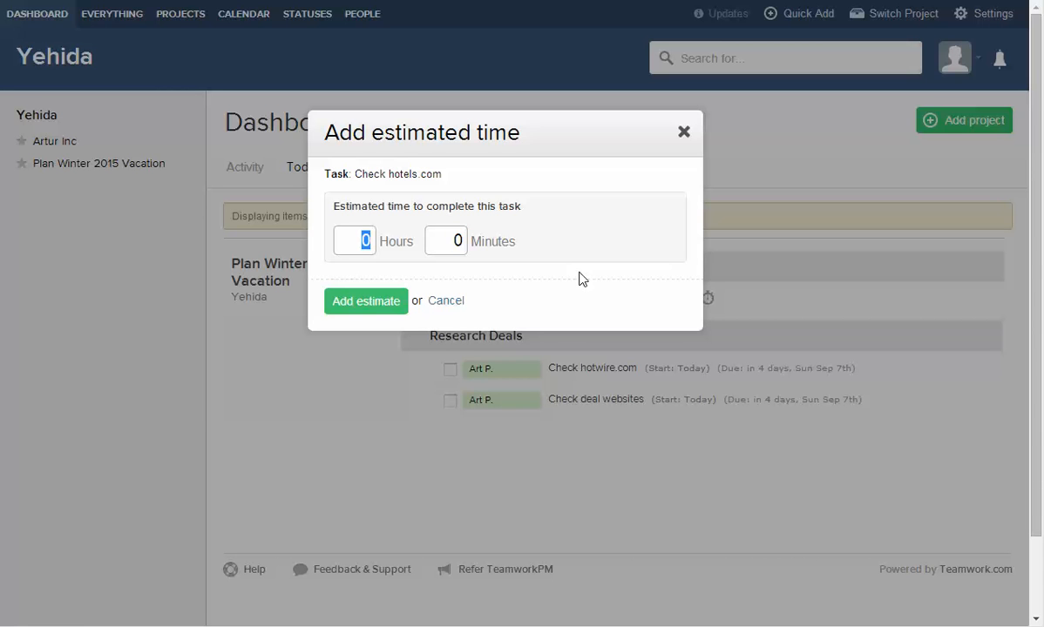
text(2)
click(350, 301)
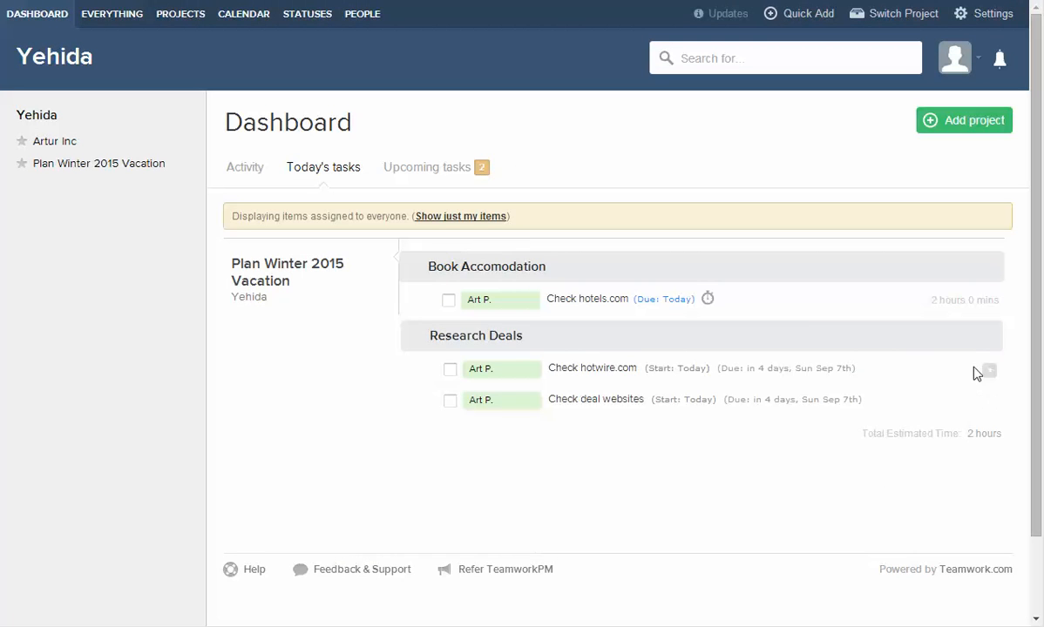
click(987, 369)
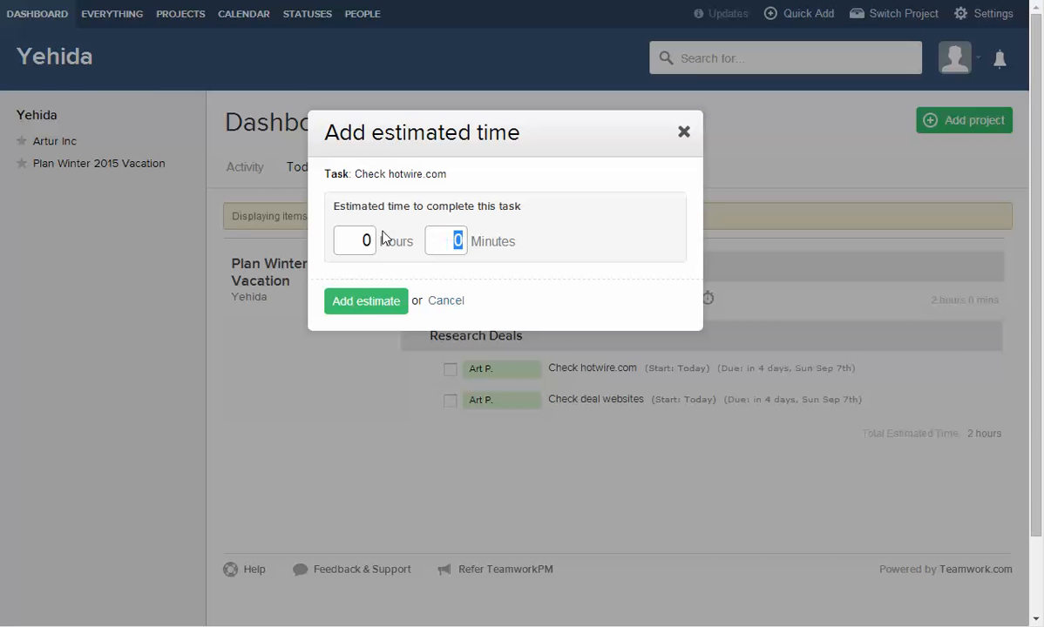
click(384, 237)
text(1)
click(366, 300)
Estimate Check deal websites at 2 hours and highlight the resulting 5-hour total.
click(993, 400)
click(357, 239)
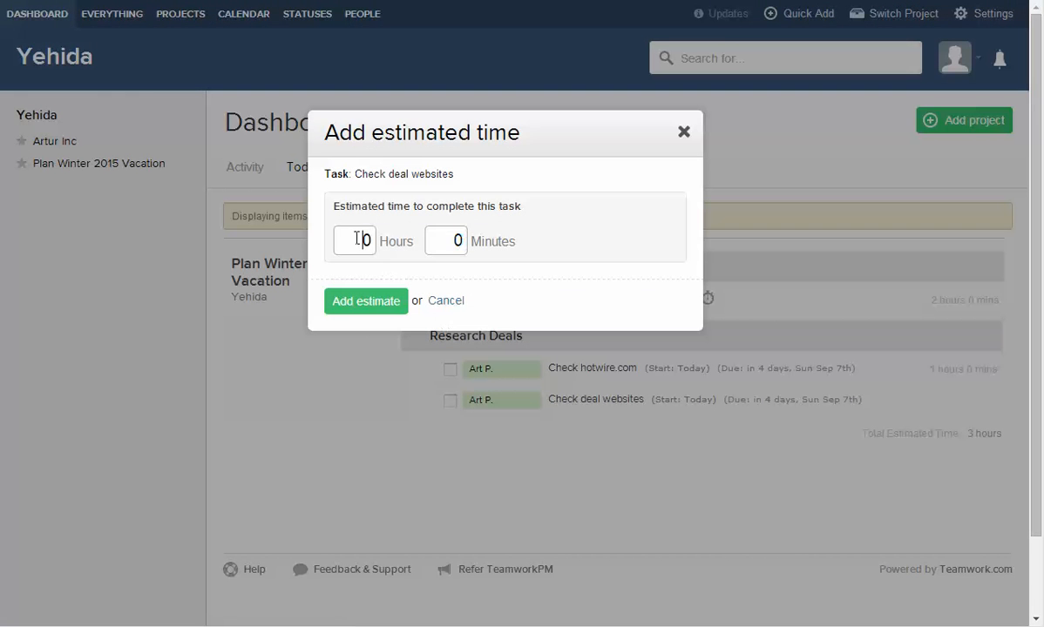
drag(357, 238, 404, 247)
text(2)
click(327, 298)
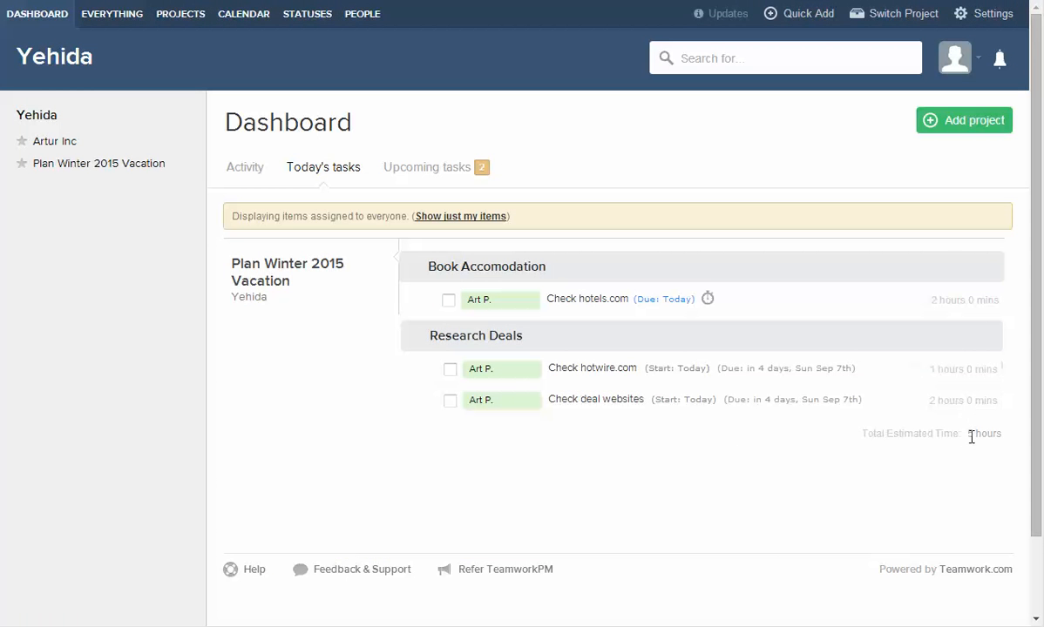
drag(969, 433, 1010, 431)
click(996, 471)
drag(968, 434, 1025, 434)
click(994, 501)
In Artur Inc's project settings, switch off Milestones, Messages, Files, Time, Risks, Links and Billing.
click(56, 142)
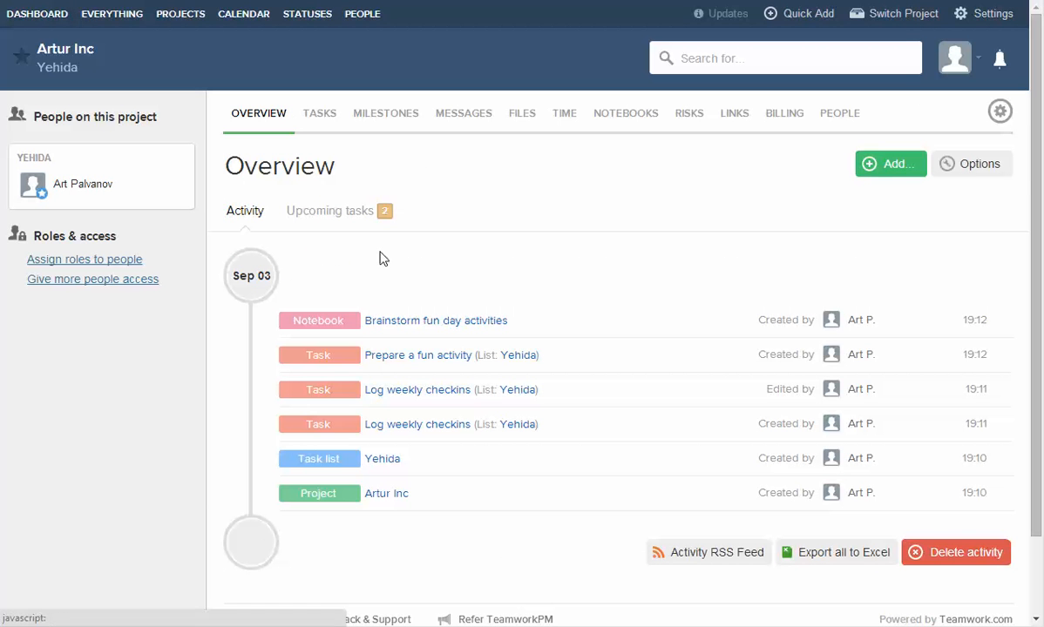
click(1000, 111)
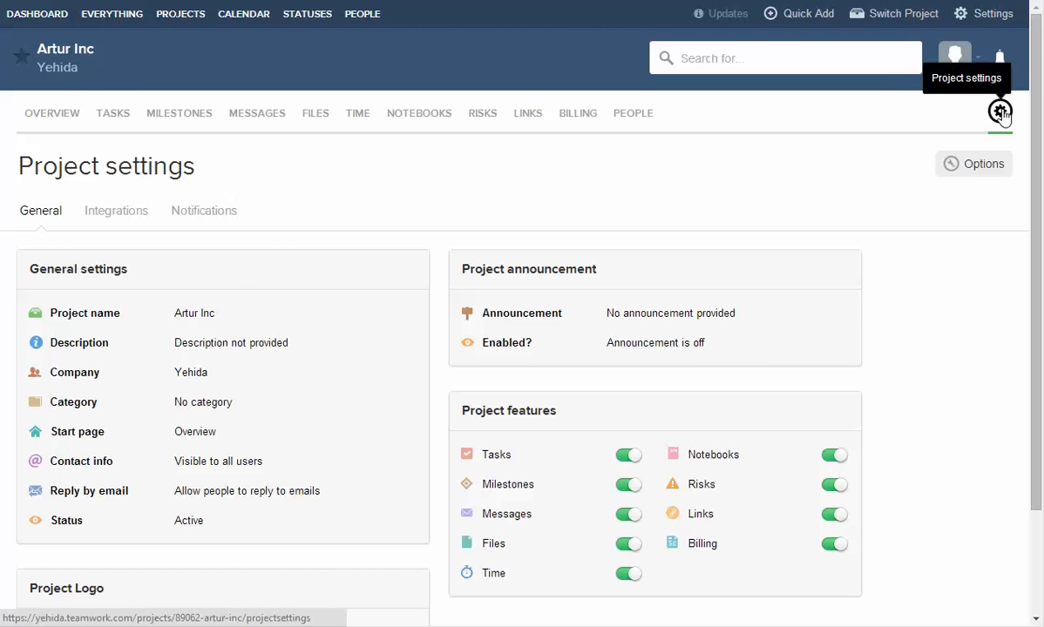
scroll(924, 331, down, 3)
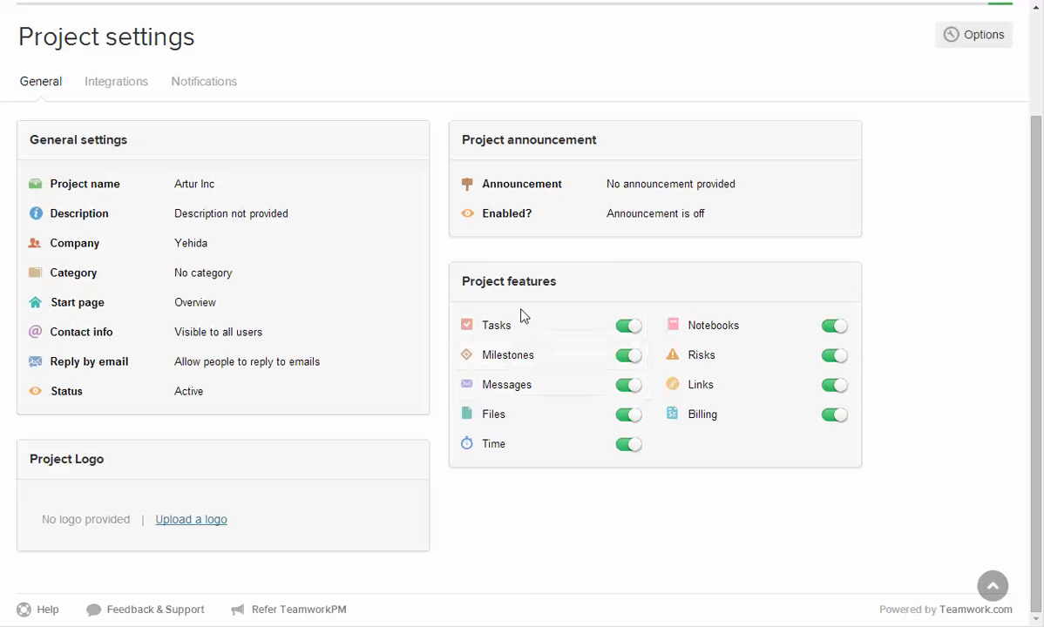
click(628, 357)
click(628, 385)
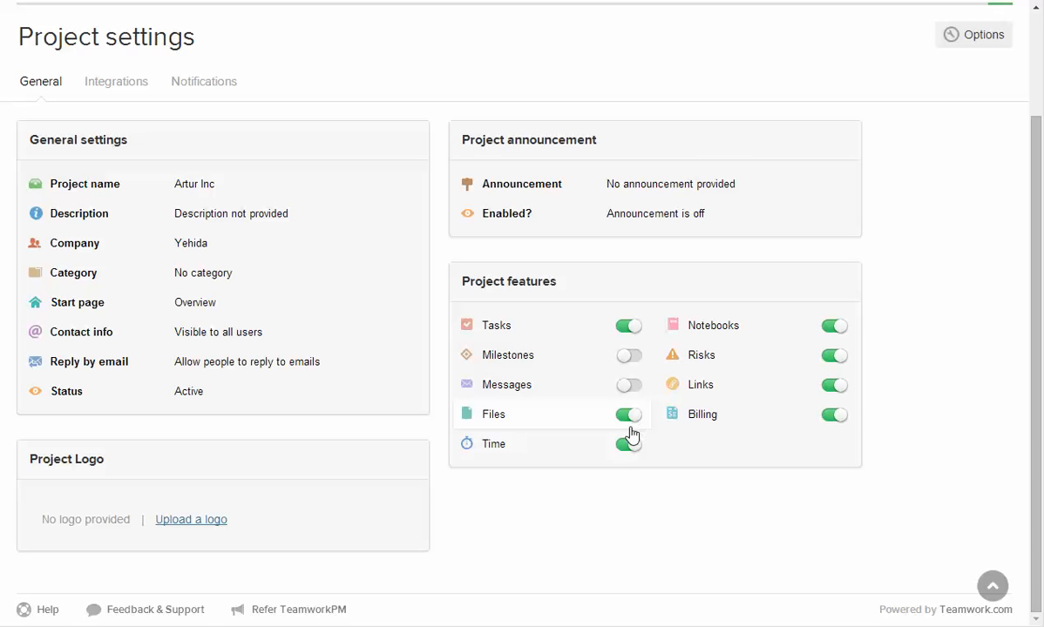
click(629, 416)
click(628, 444)
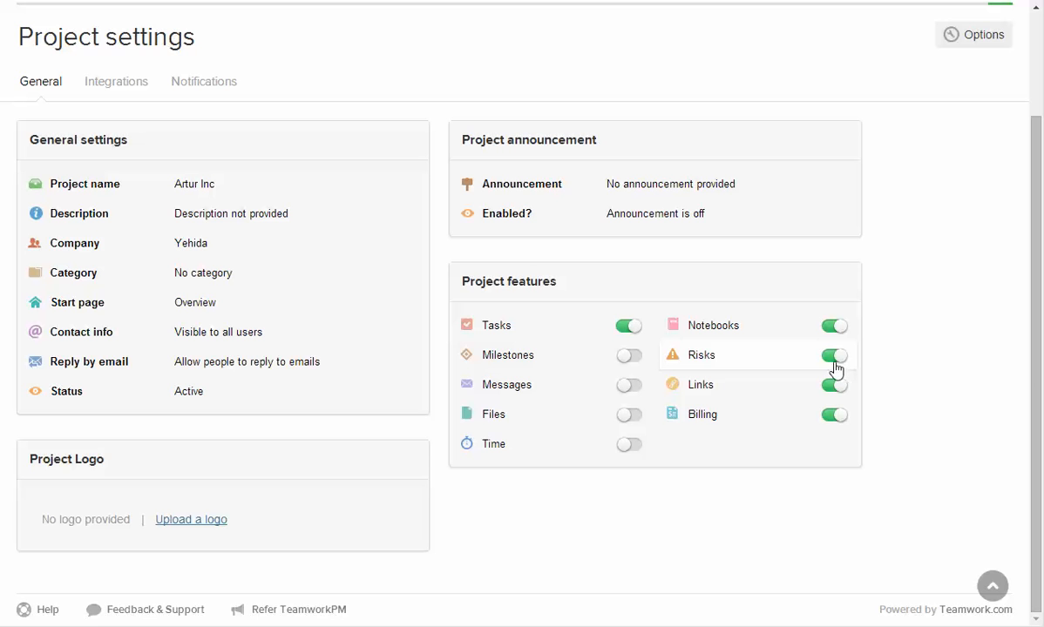
click(835, 357)
click(835, 388)
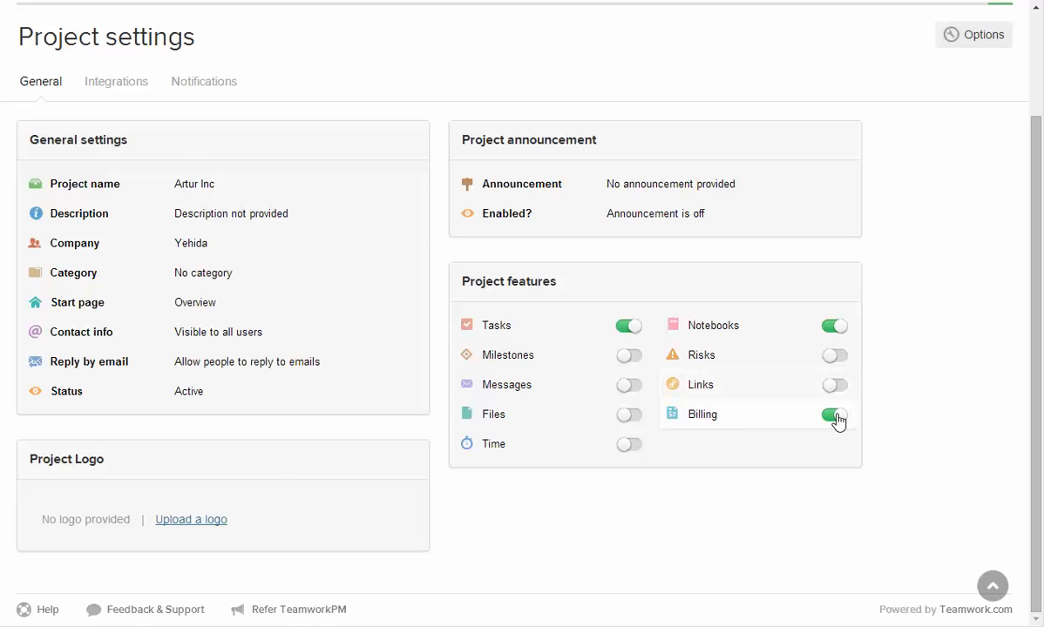
click(834, 416)
scroll(959, 402, up, 3)
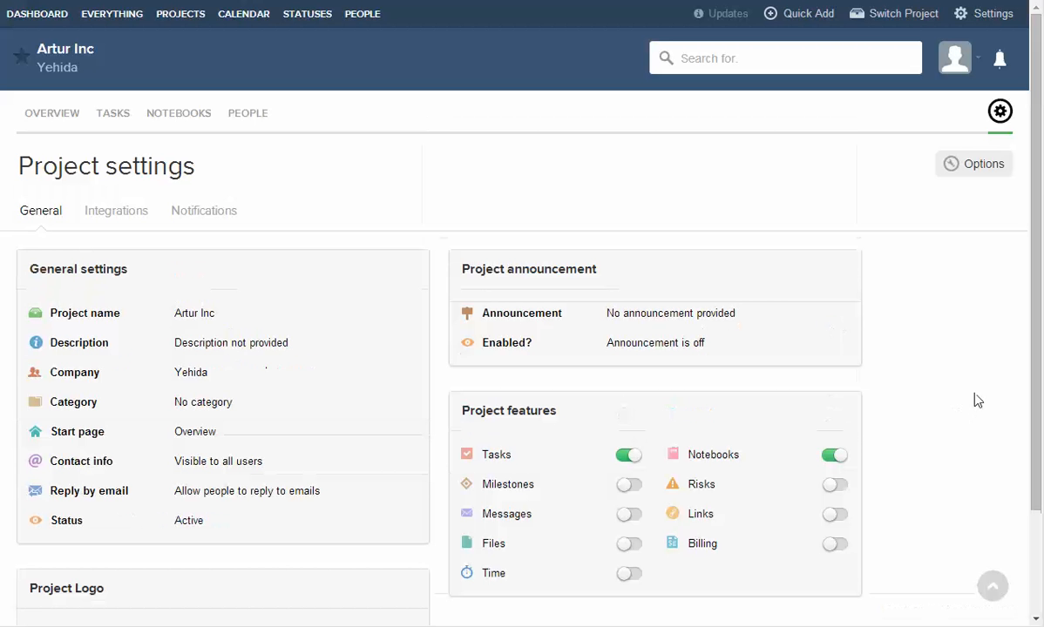
Look through Artur Inc's Overview, Tasks and Notebooks tabs, then return to the Dashboard.
click(53, 124)
click(331, 114)
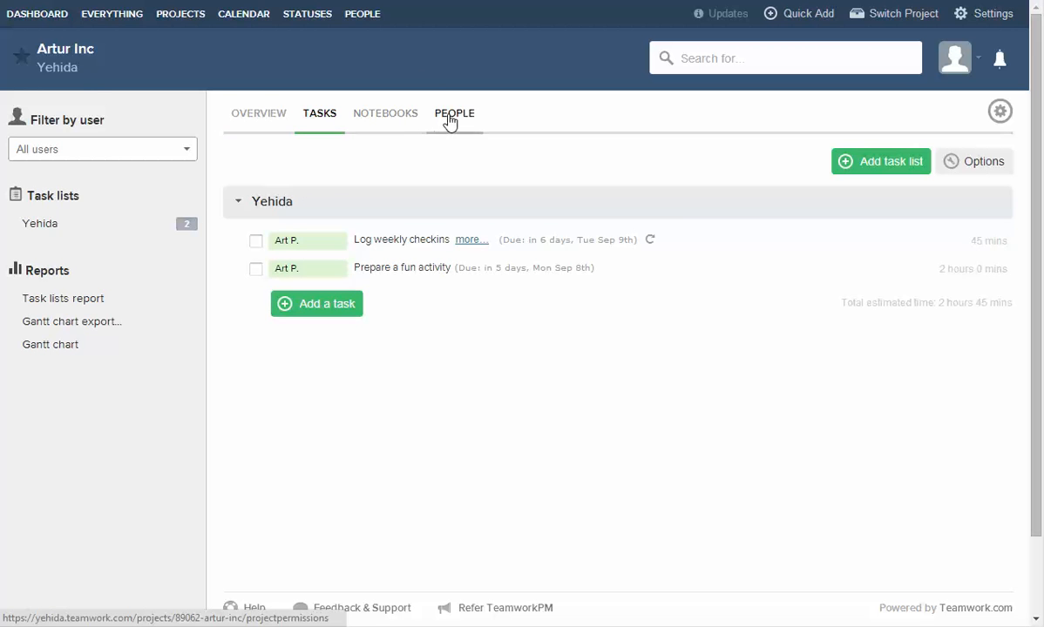
click(388, 115)
click(324, 114)
click(408, 114)
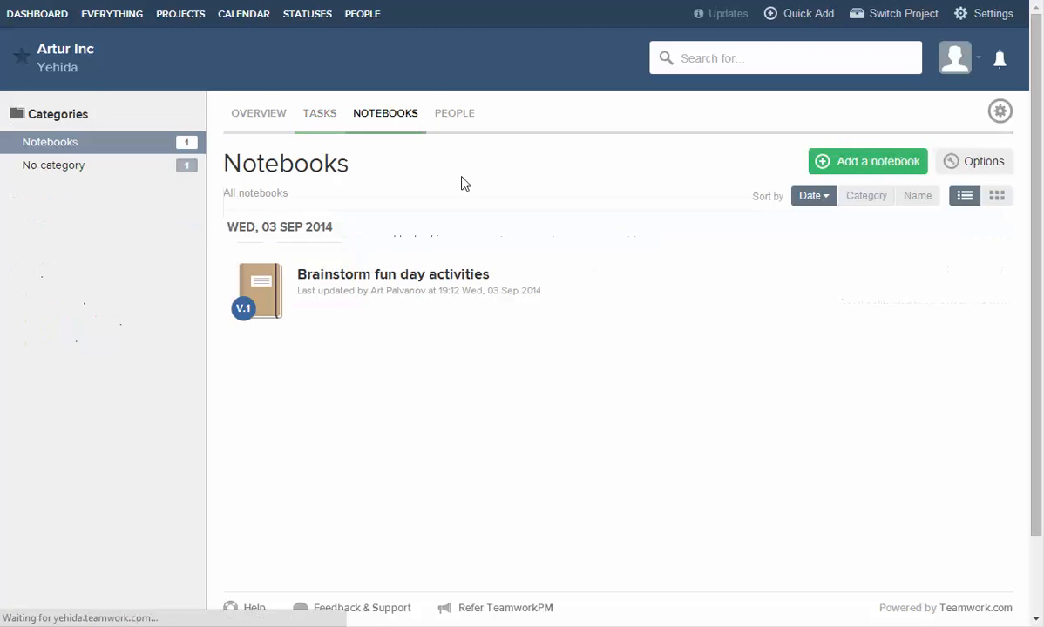
click(324, 113)
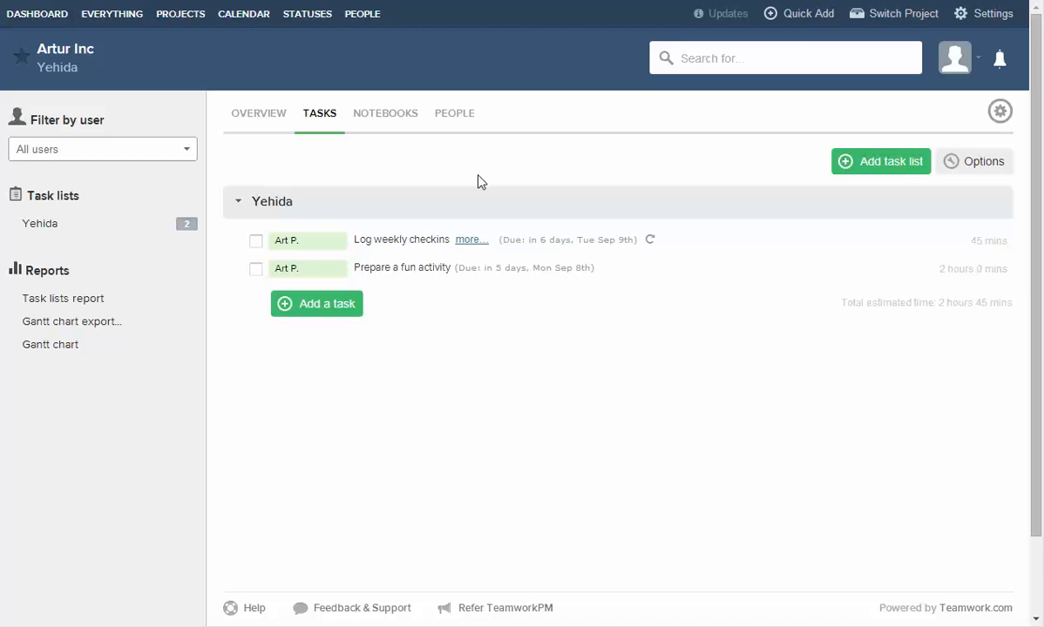
click(44, 14)
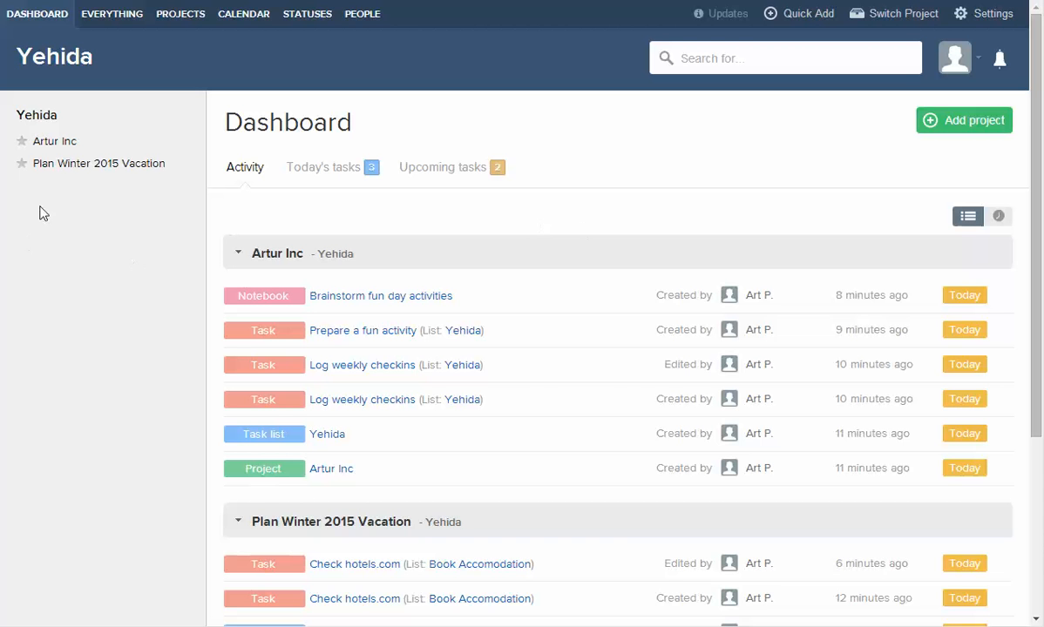
Start a new task in Book Accomodation named 'Tranfer $2000 from vacation fun to chequing account'.
click(68, 164)
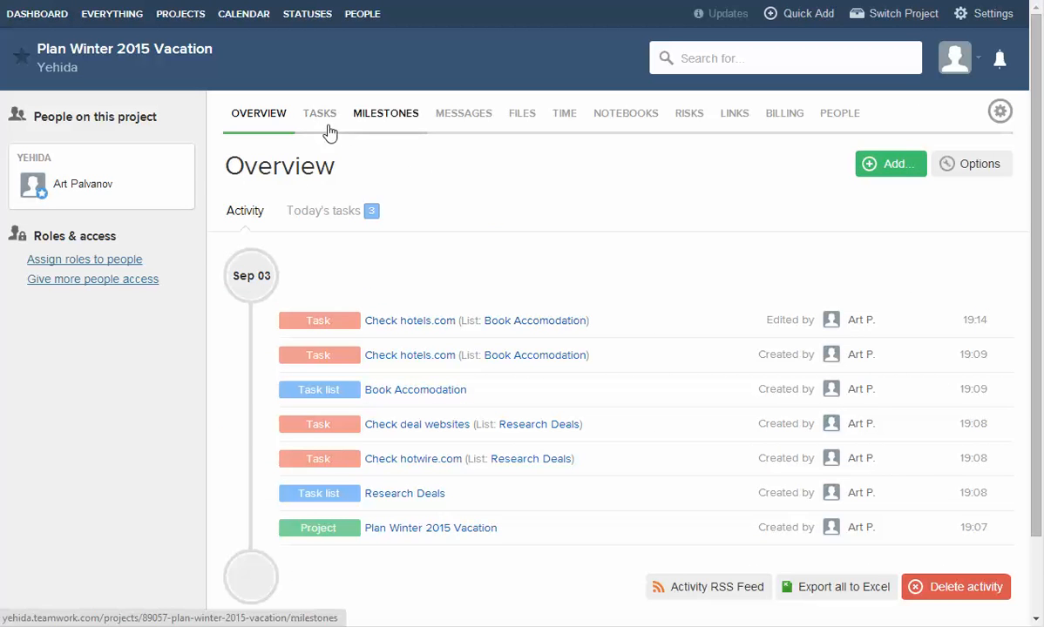
click(318, 117)
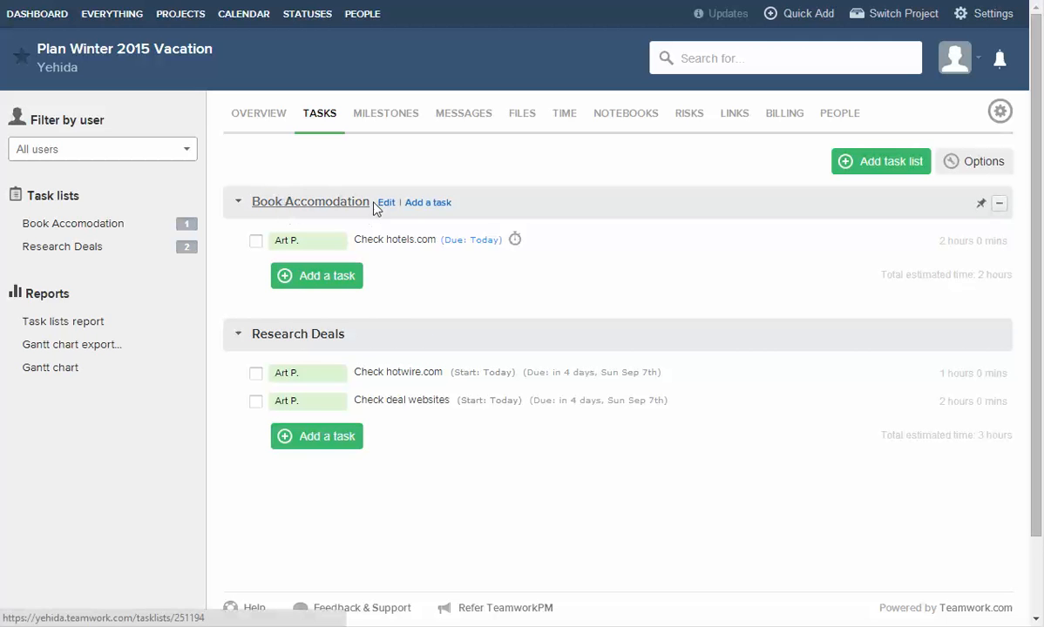
click(325, 283)
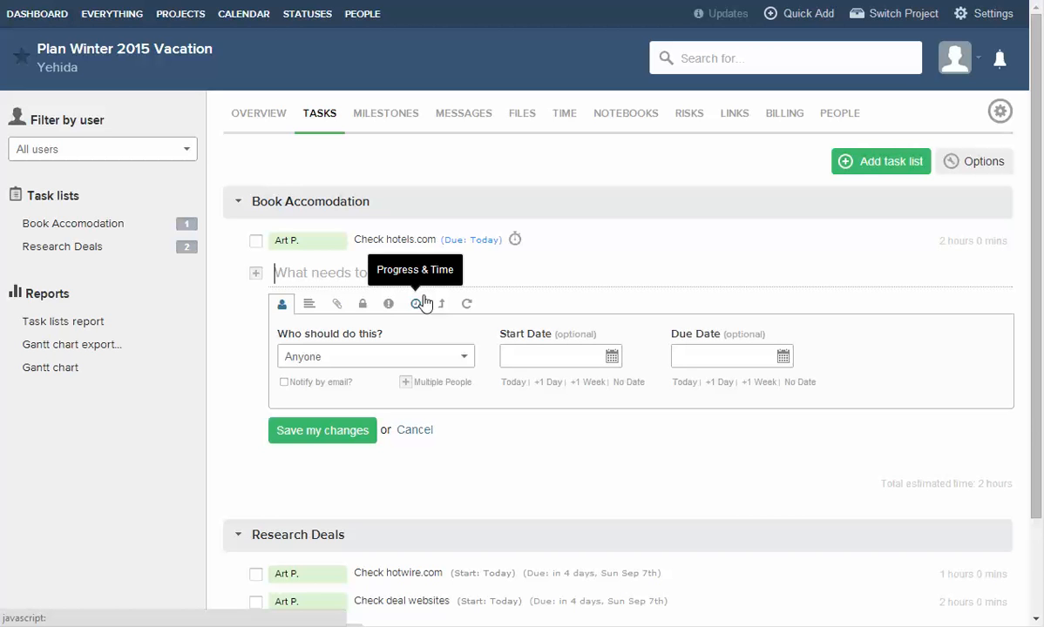
text(Tranfer )
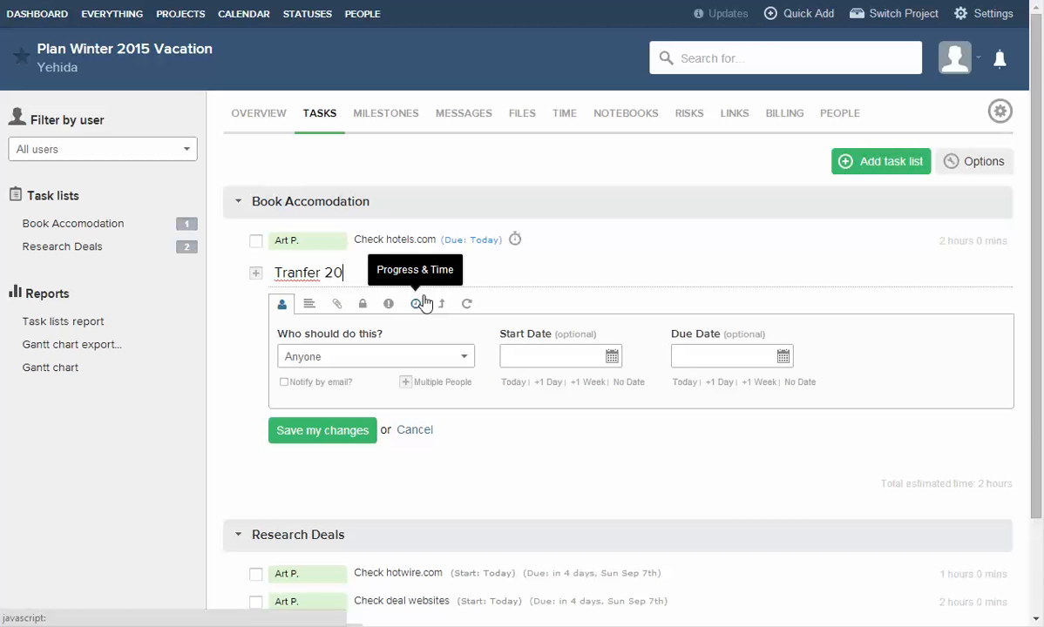
text($2000)
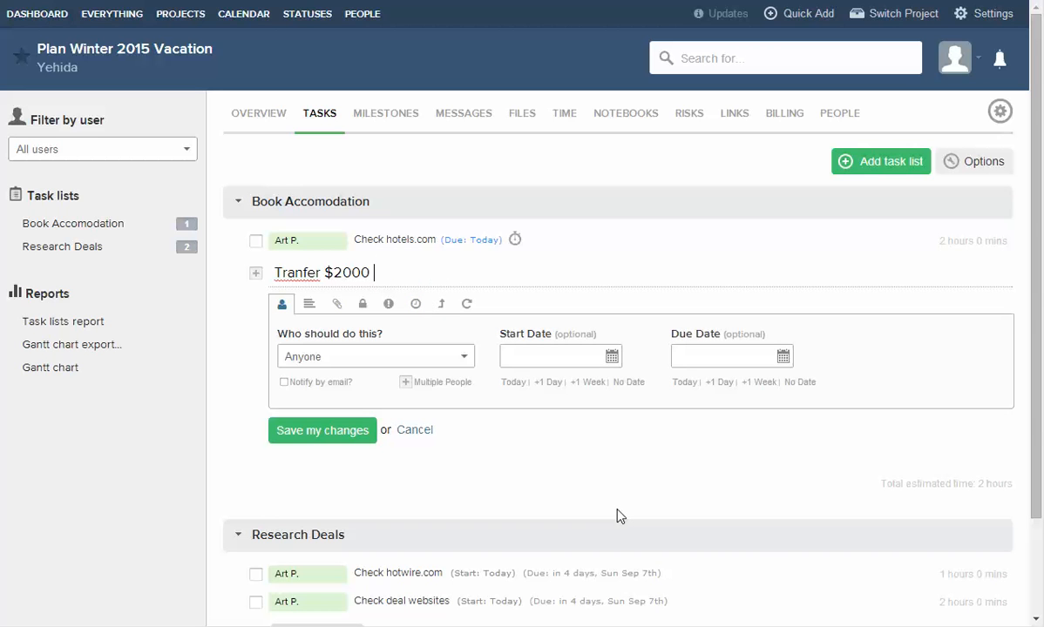
text( from vacation fun to chequi)
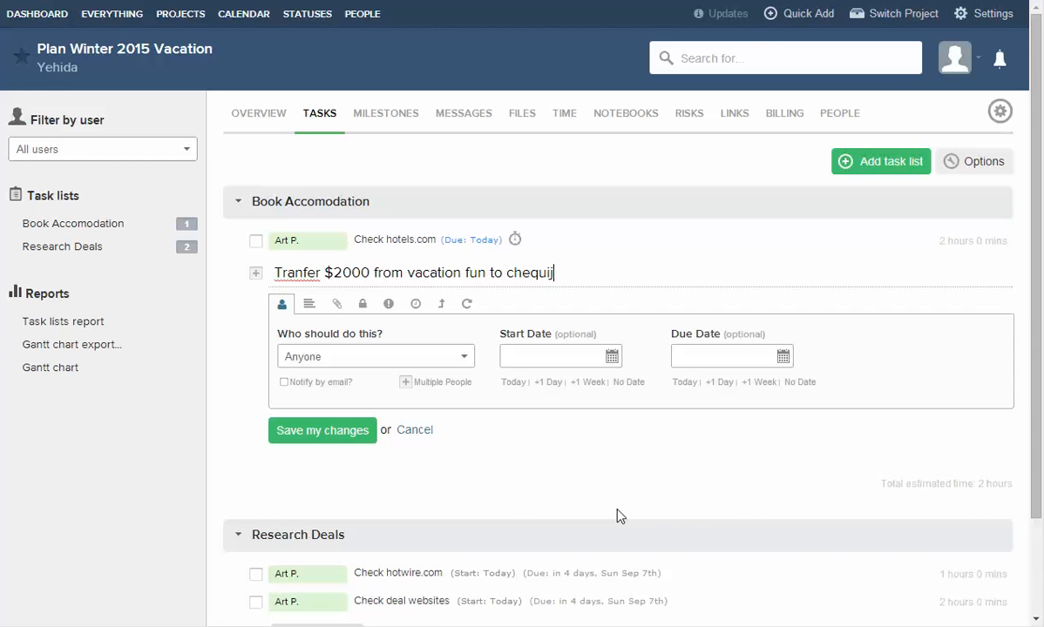
text(ng account)
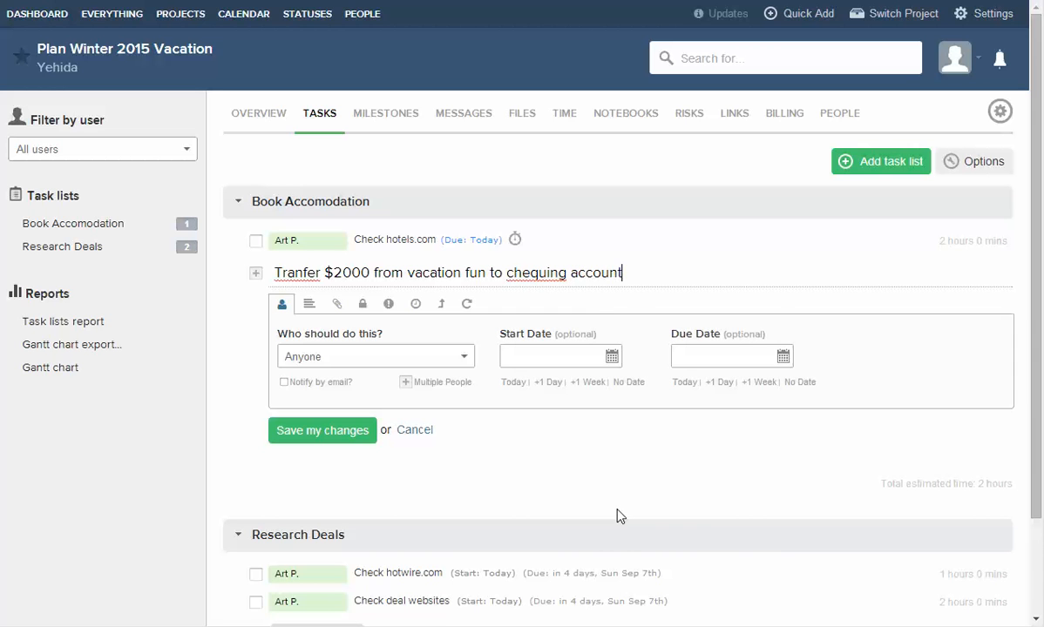
Assign the transfer task to yourself and save it, leaving the spelling unchanged.
right_click(534, 273)
click(538, 271)
click(329, 359)
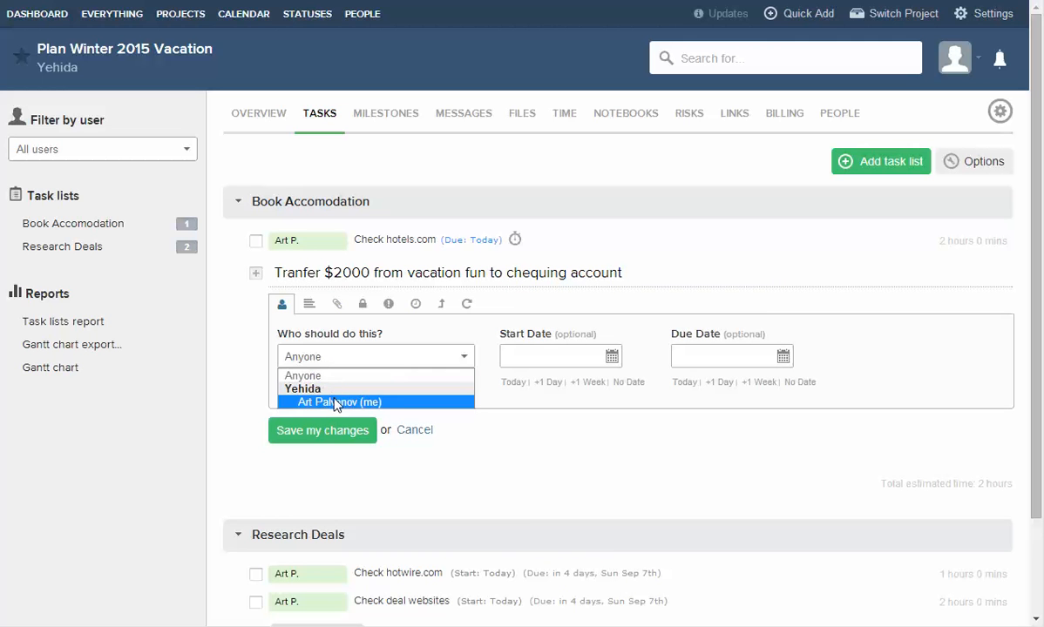
click(332, 401)
click(345, 357)
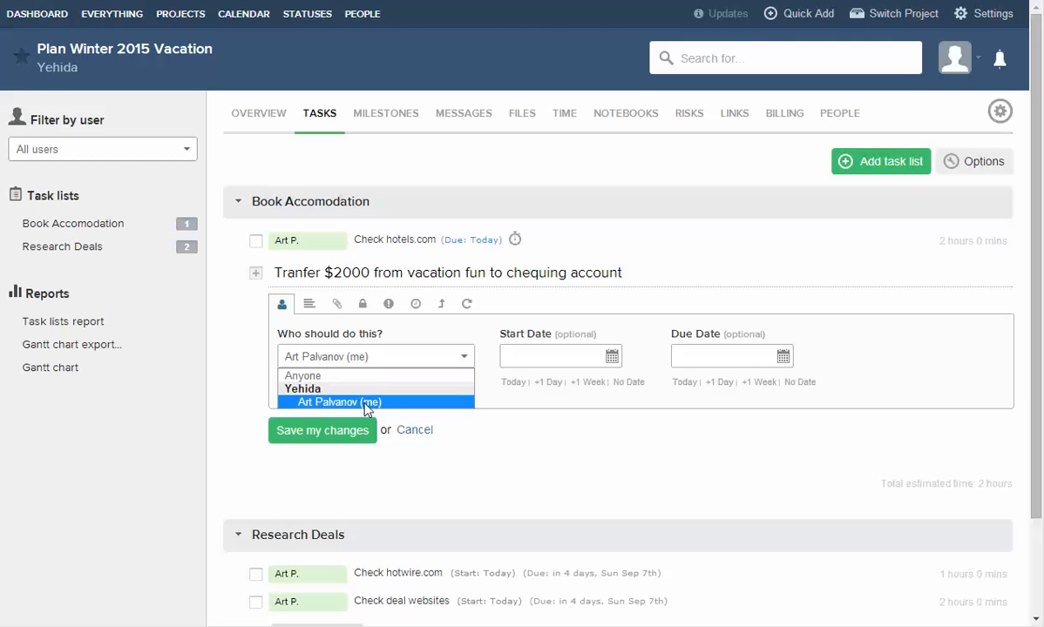
click(324, 402)
click(295, 434)
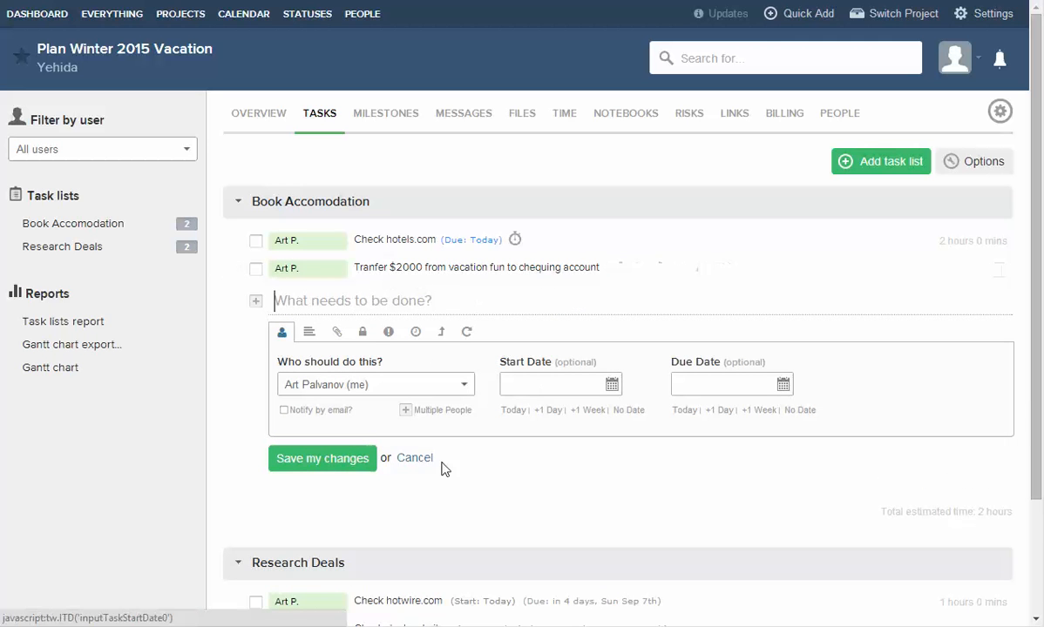
click(413, 457)
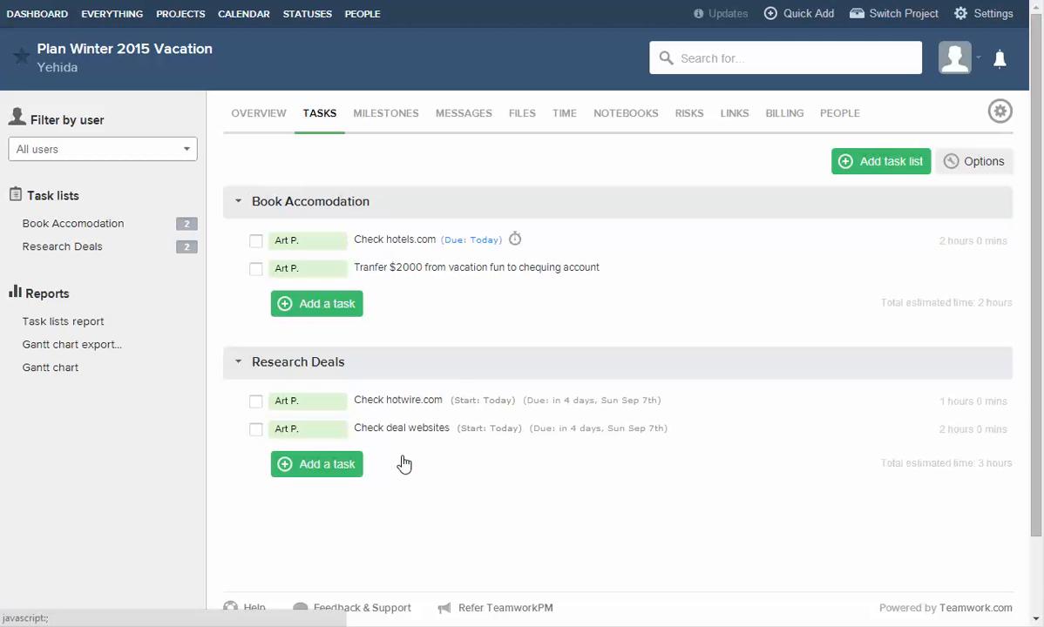
Add a new person to the project, entering their first name, last initial and e-mail address.
click(841, 116)
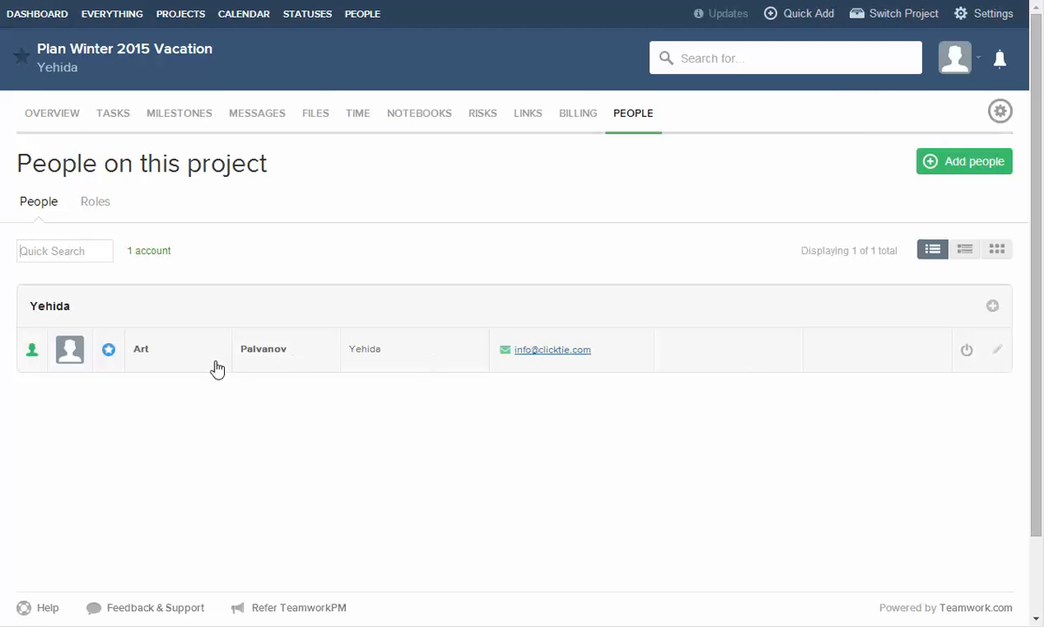
click(976, 164)
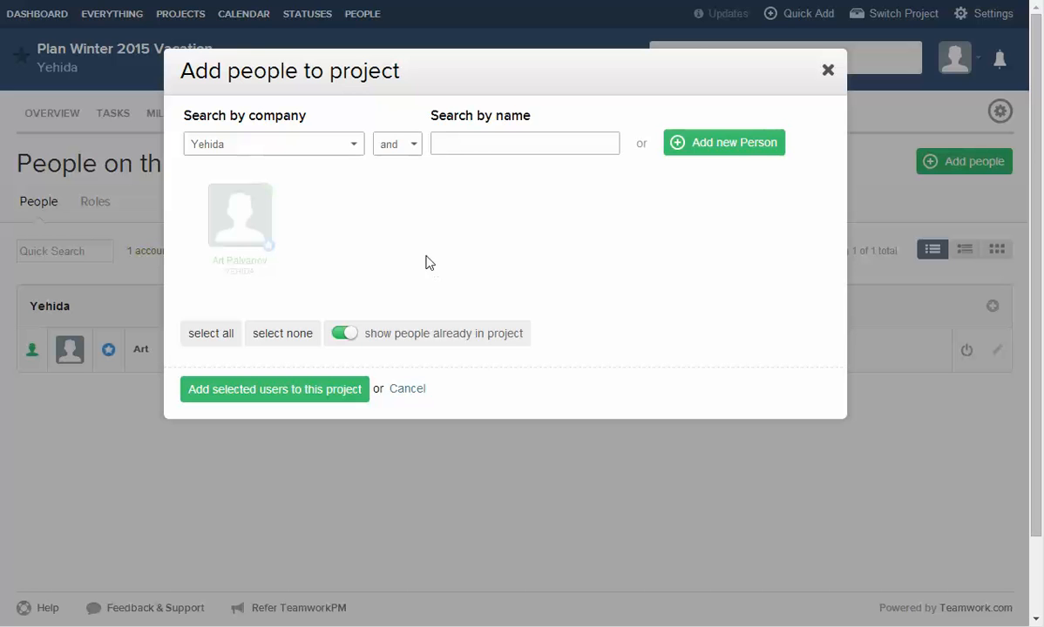
click(736, 153)
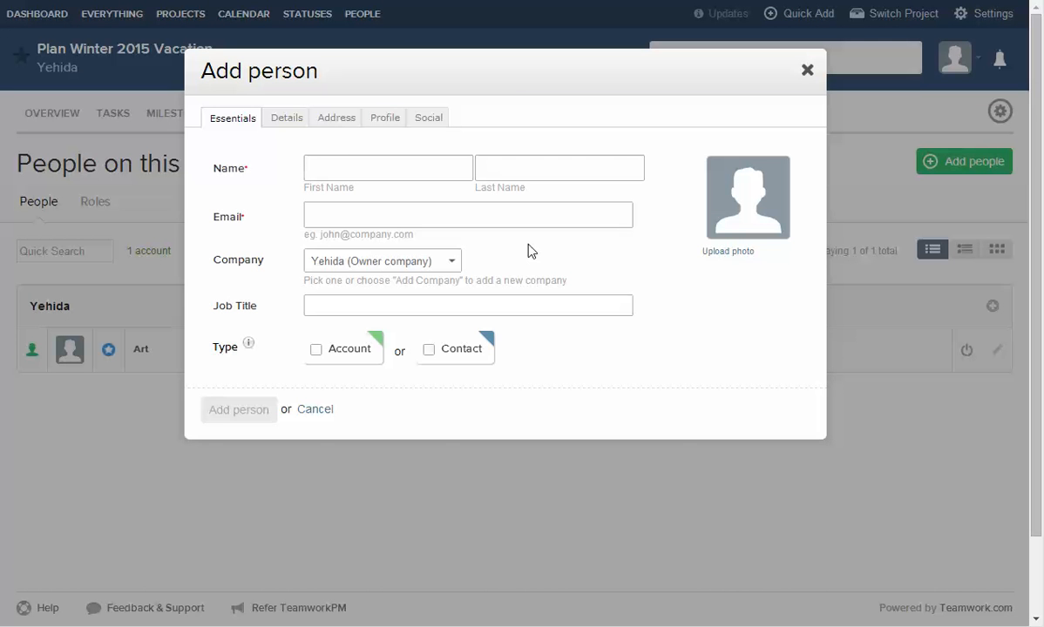
text(Dorit`)
key(Tab)
key(shift+Tab)
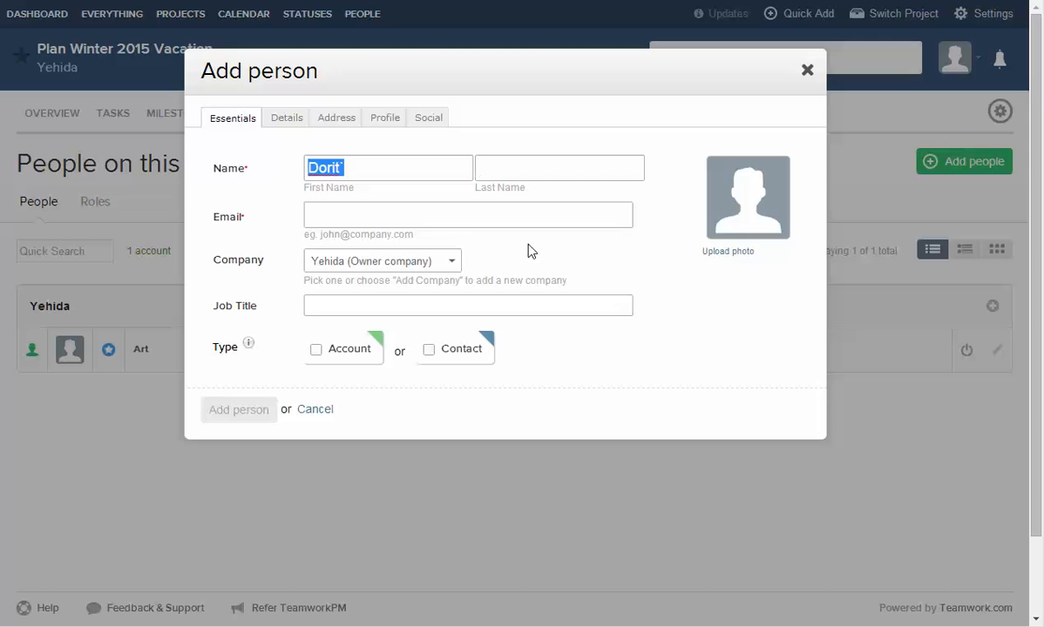
key(End)
key(BackSpace)
key(Tab)
text(P)
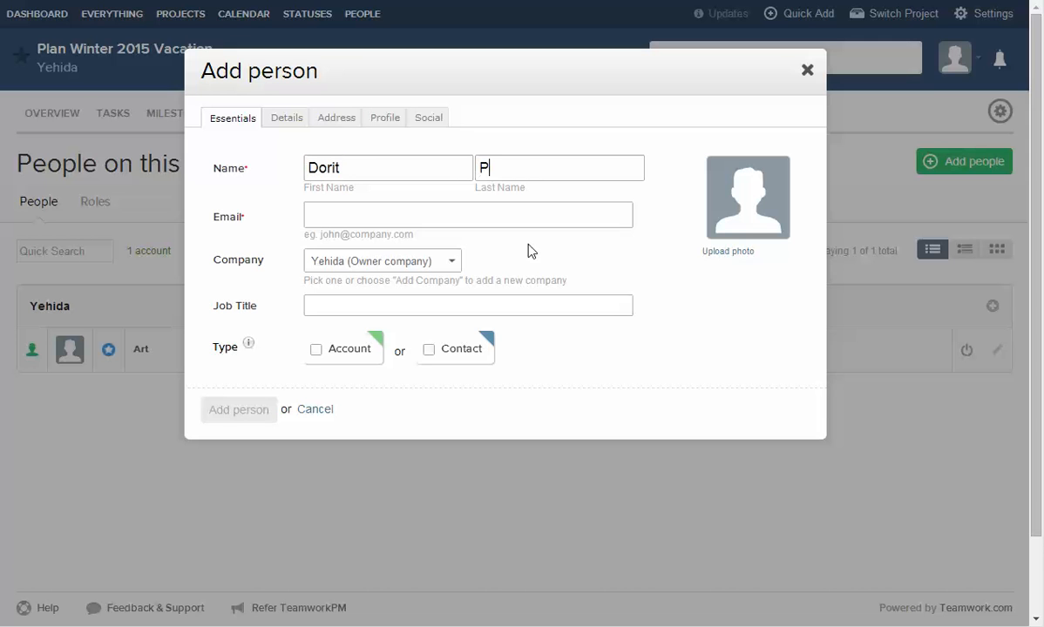
key(Tab)
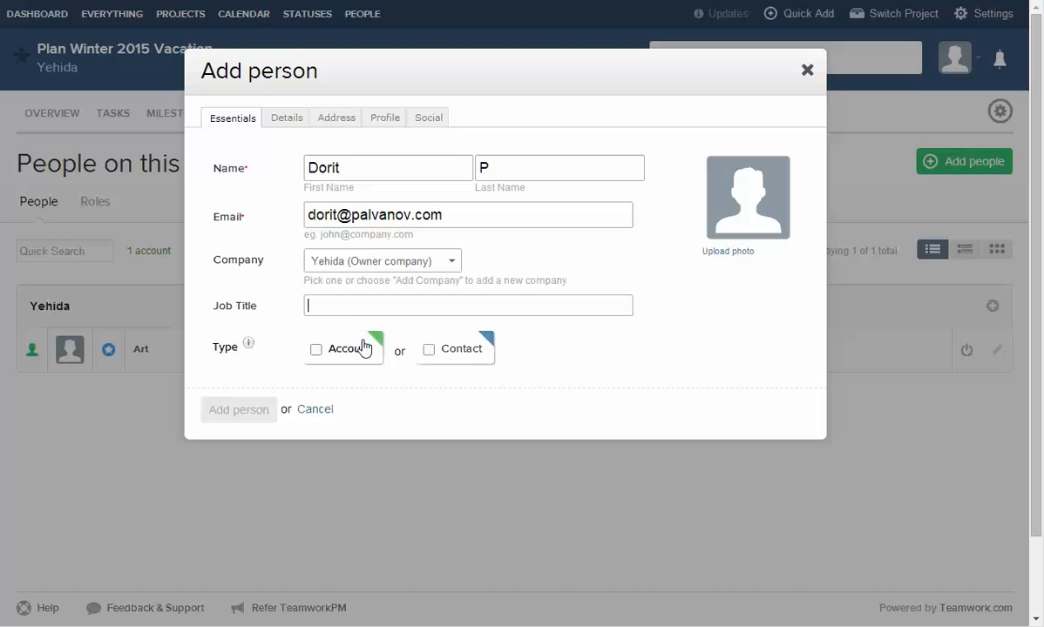
Keep a random password, save the person as a contact instead of an account, and view tasks.
click(338, 347)
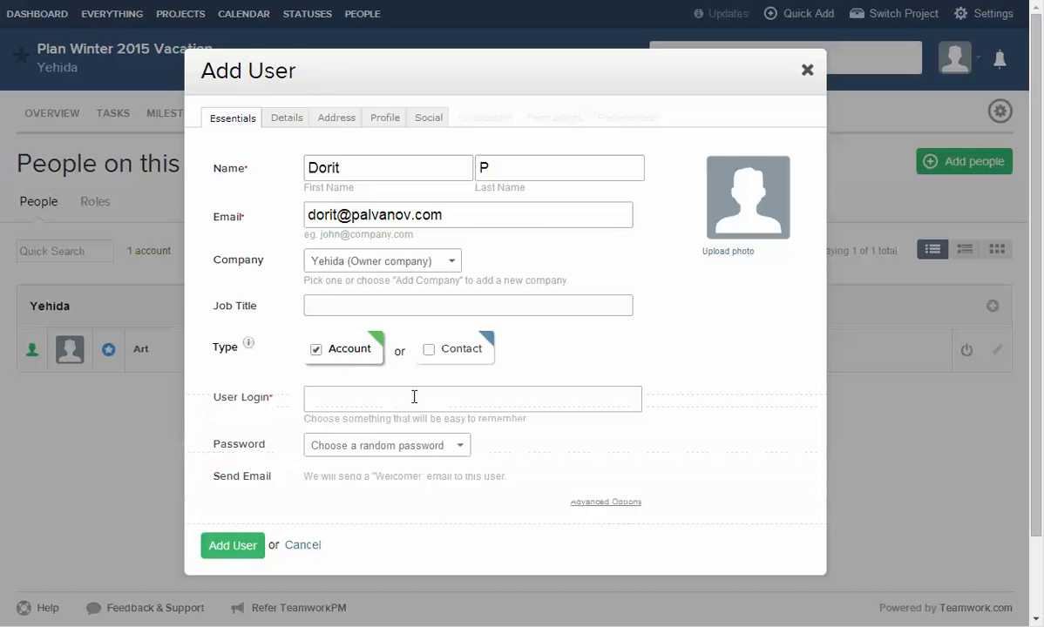
click(335, 399)
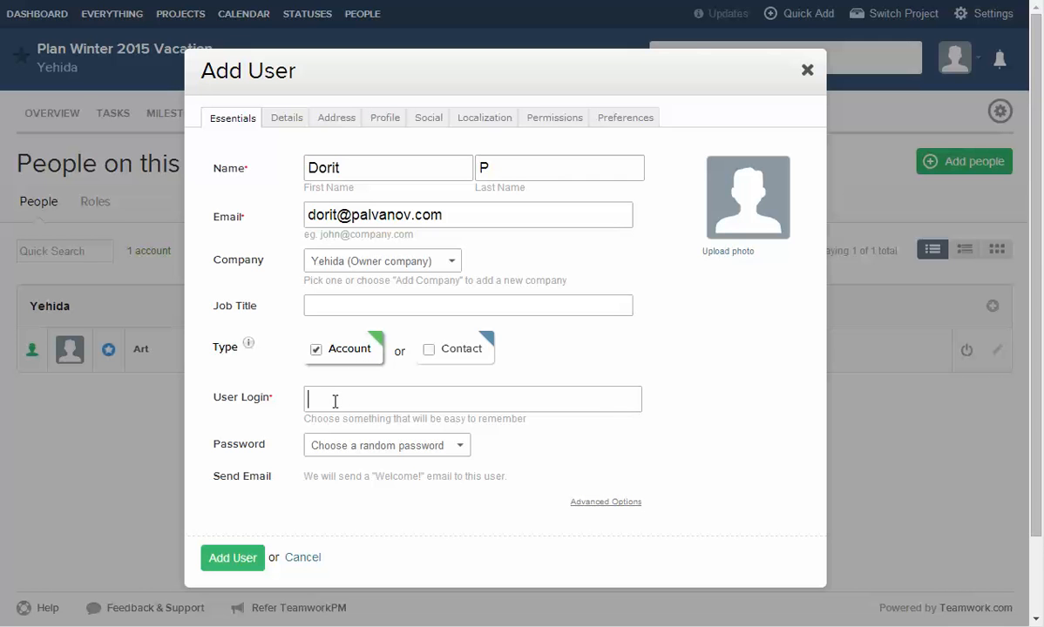
click(334, 448)
click(335, 448)
click(358, 395)
click(350, 447)
click(349, 478)
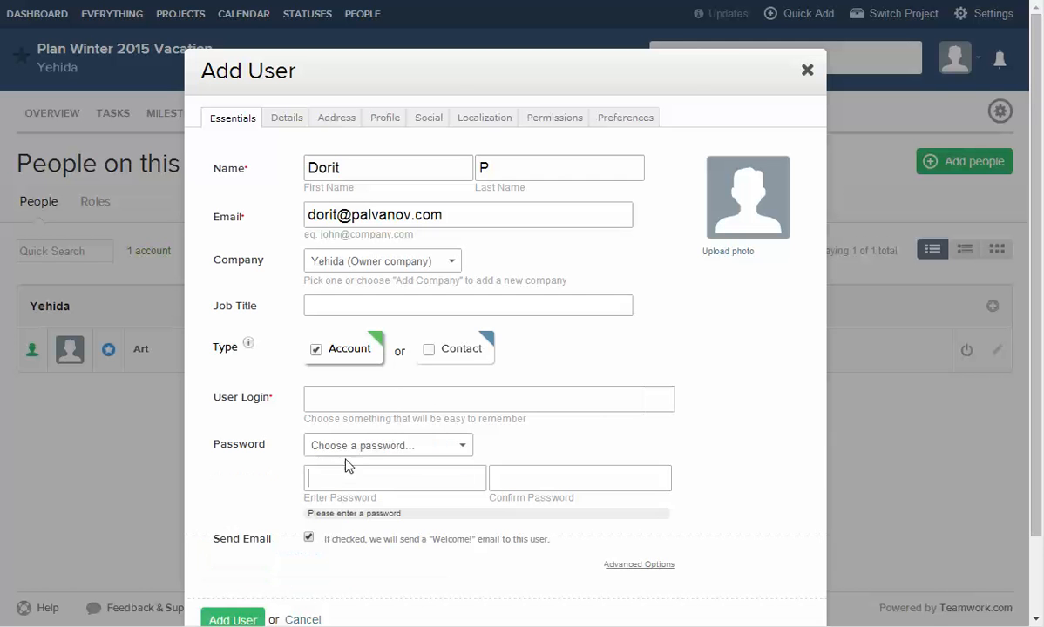
click(346, 447)
click(374, 463)
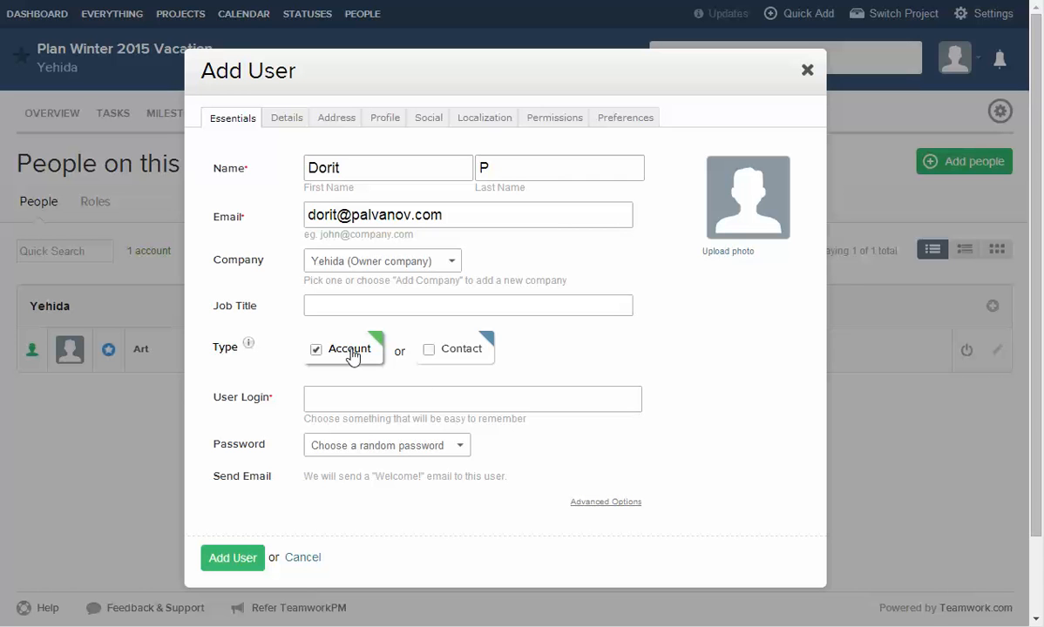
click(461, 353)
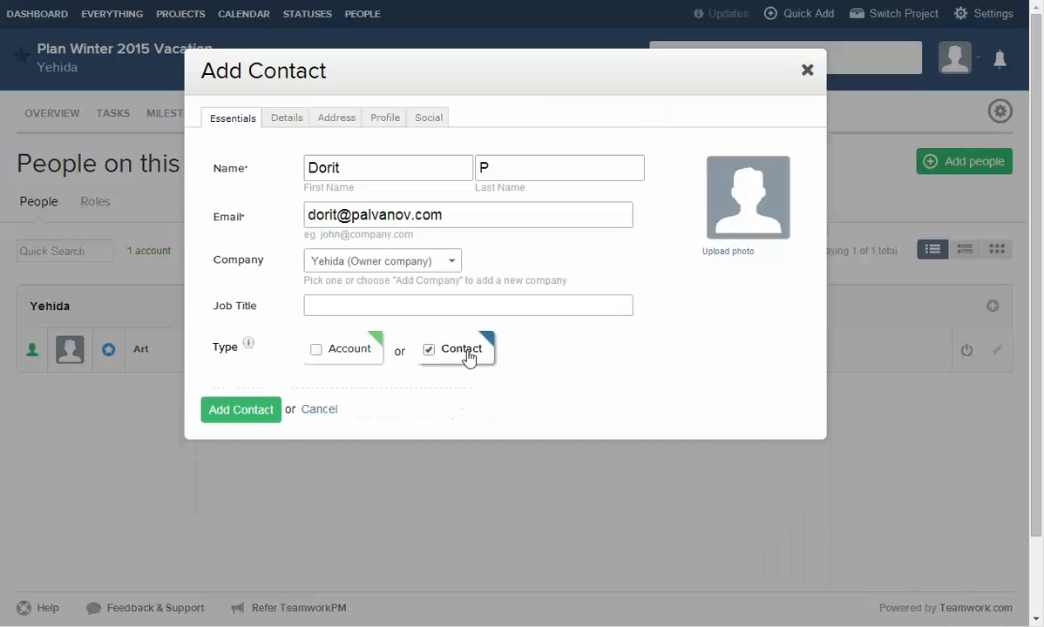
click(239, 410)
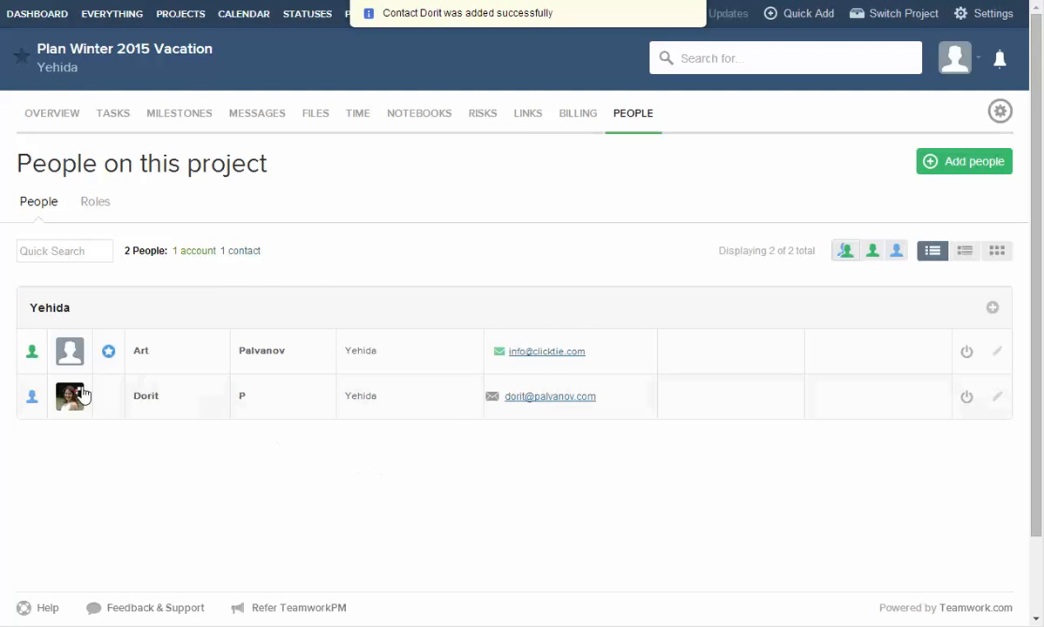
click(112, 109)
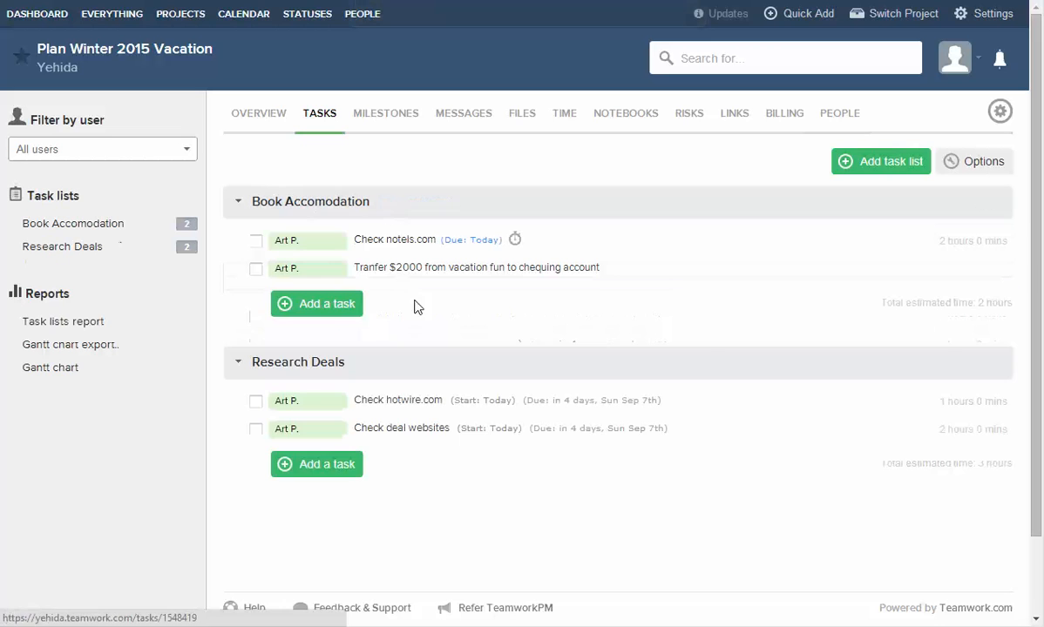
Open the transfer task's edit form and review the assignee list without changing it.
click(331, 275)
click(309, 353)
click(362, 399)
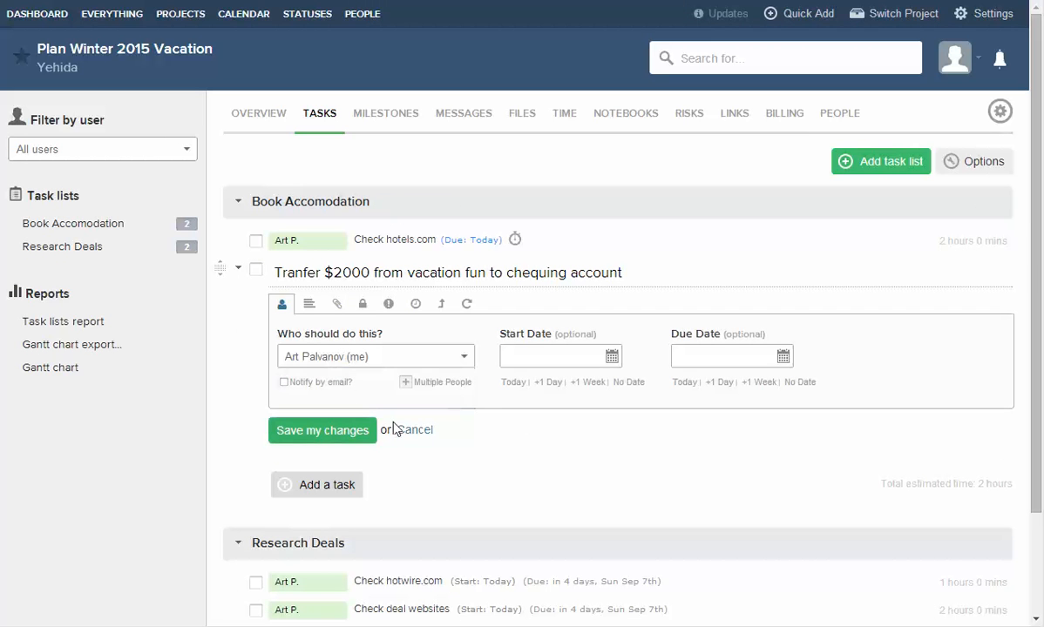
click(362, 356)
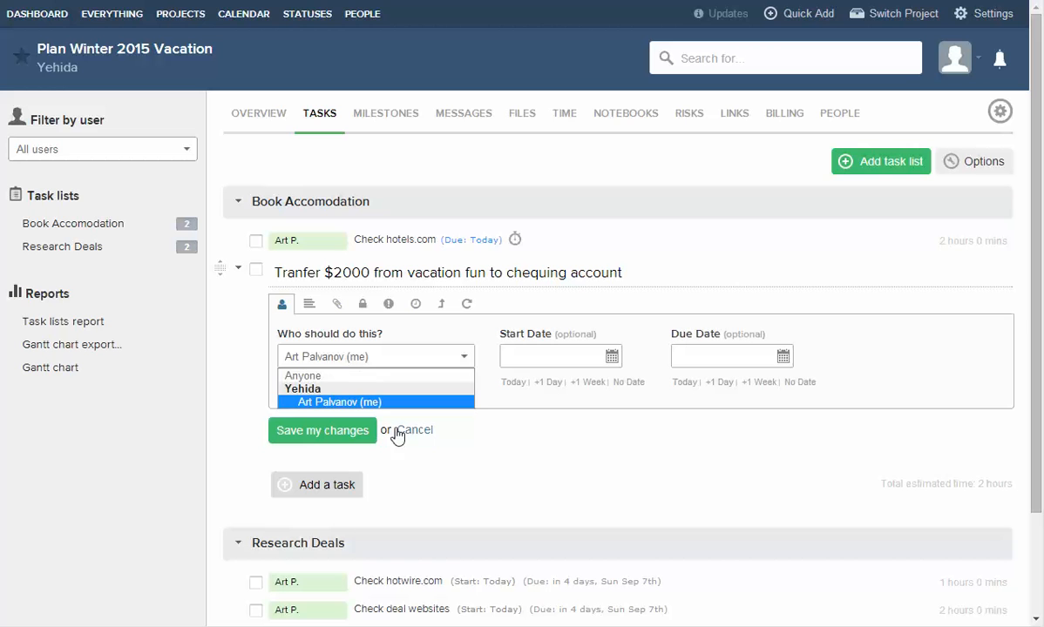
click(508, 461)
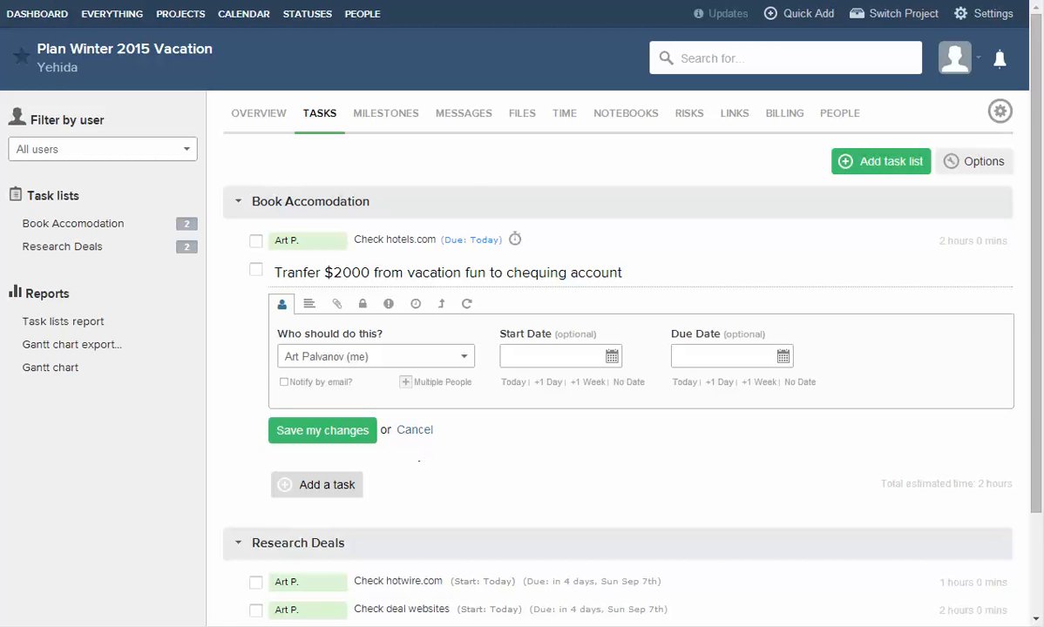
click(354, 357)
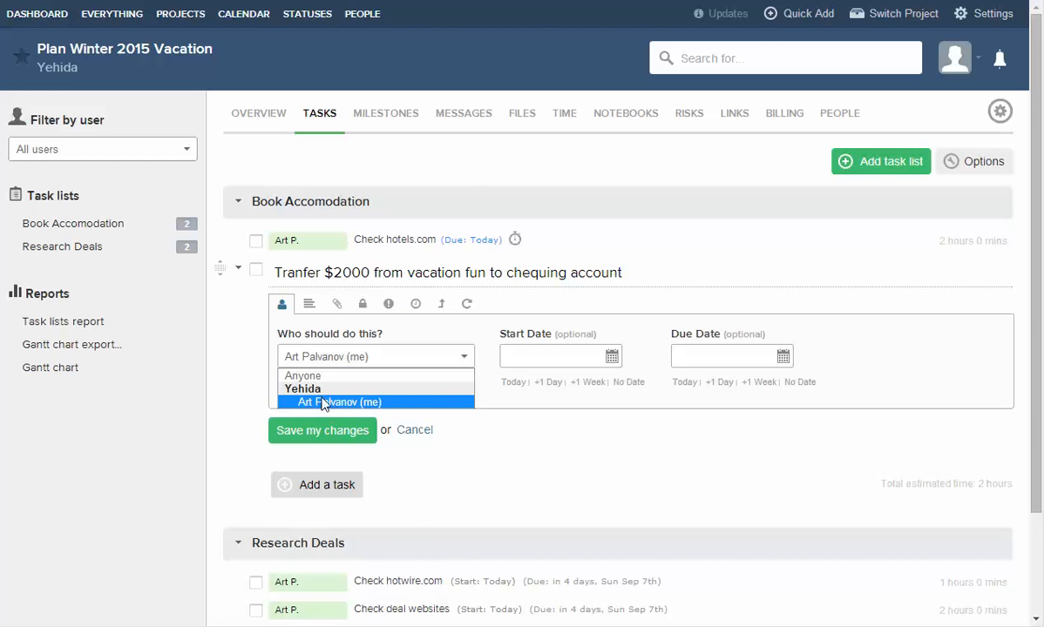
click(350, 400)
click(411, 357)
click(347, 401)
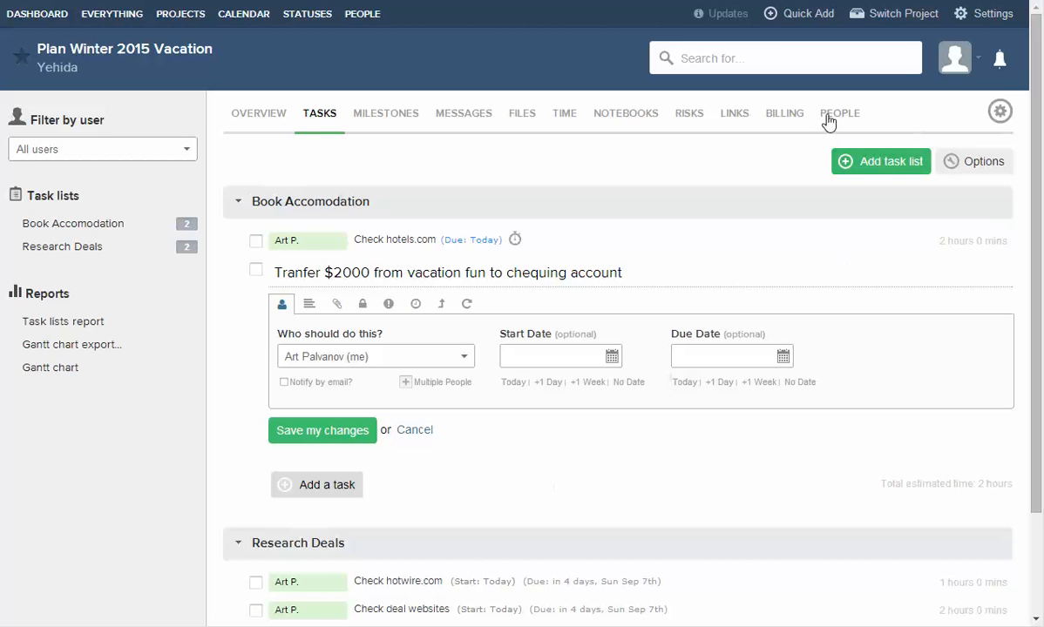
Go to the project's People list in settings and open the new contact's profile.
click(1000, 111)
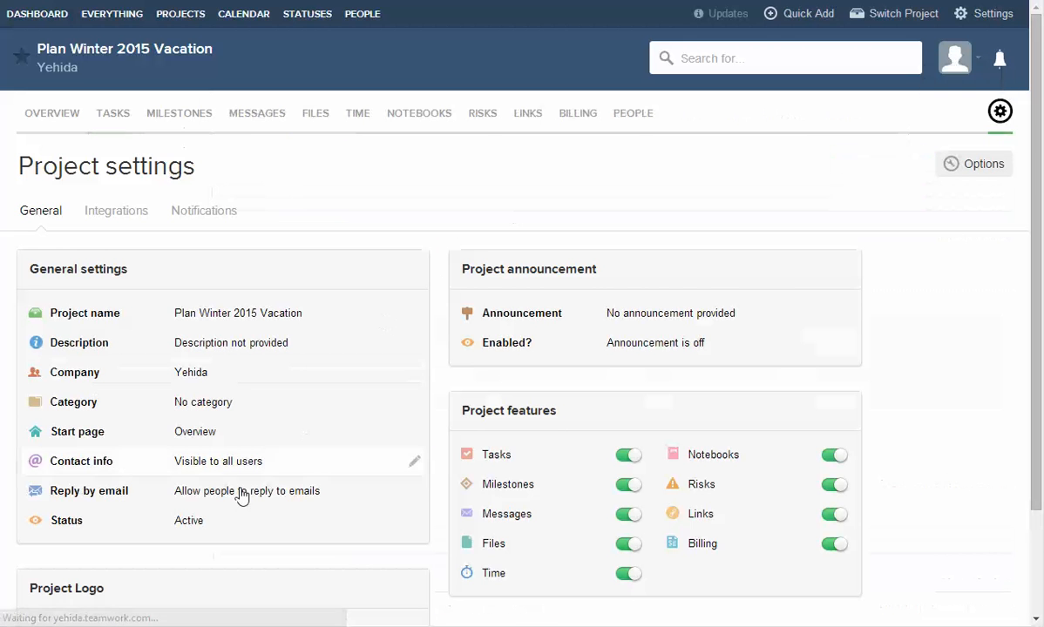
click(632, 113)
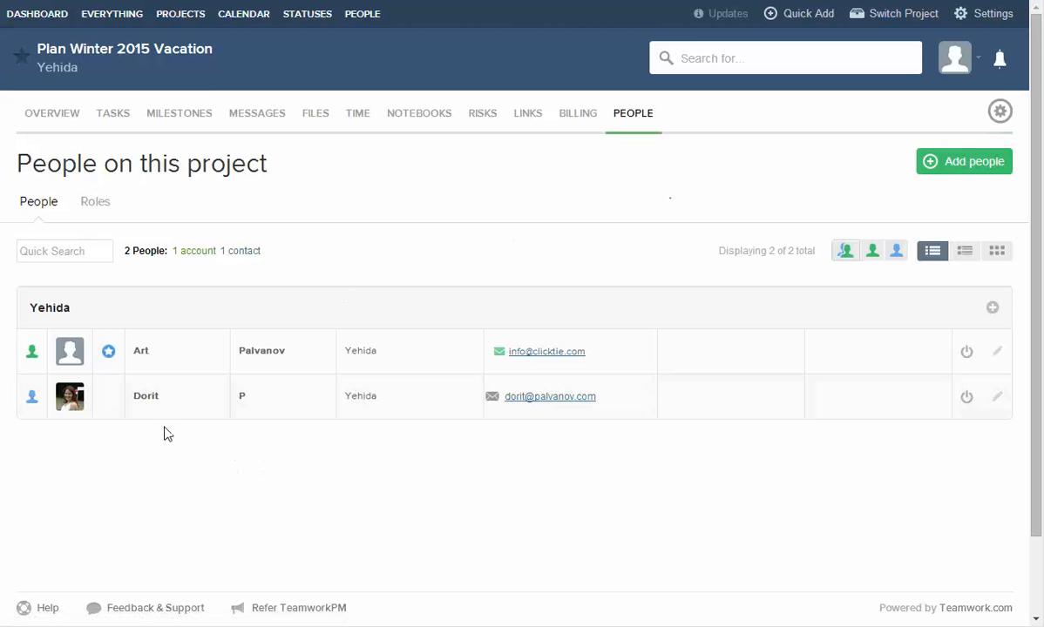
click(883, 403)
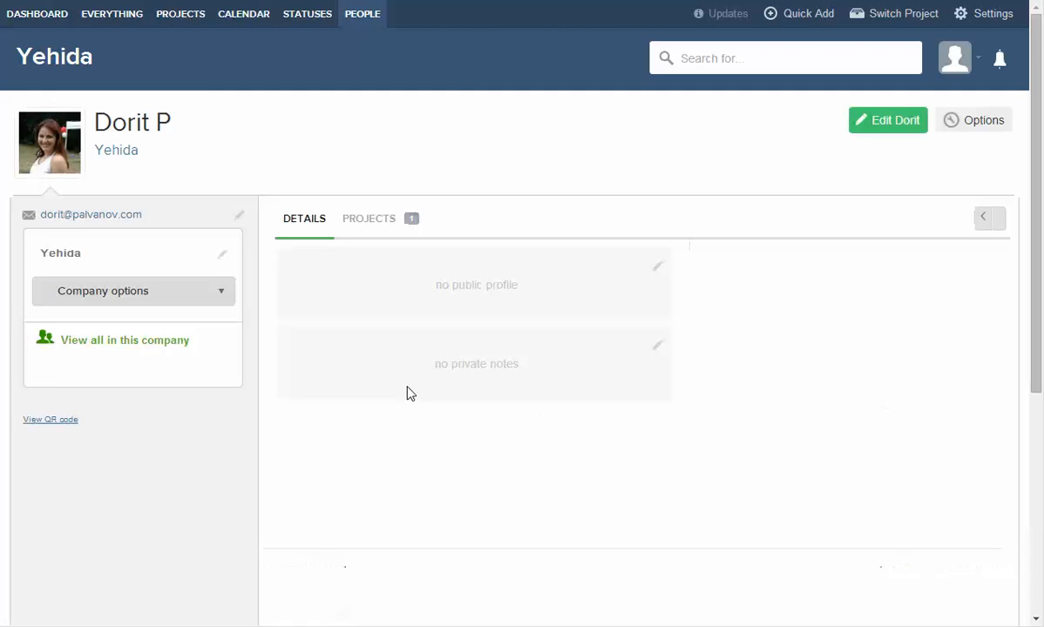
Upgrade the new contact to a user account with the welcome email turned off.
click(901, 122)
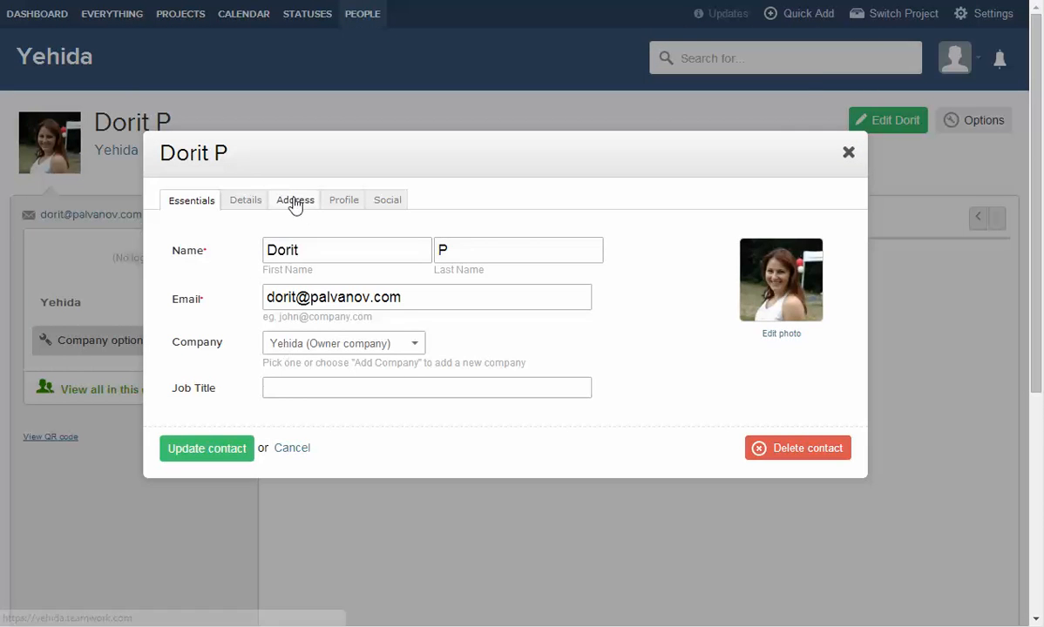
click(246, 200)
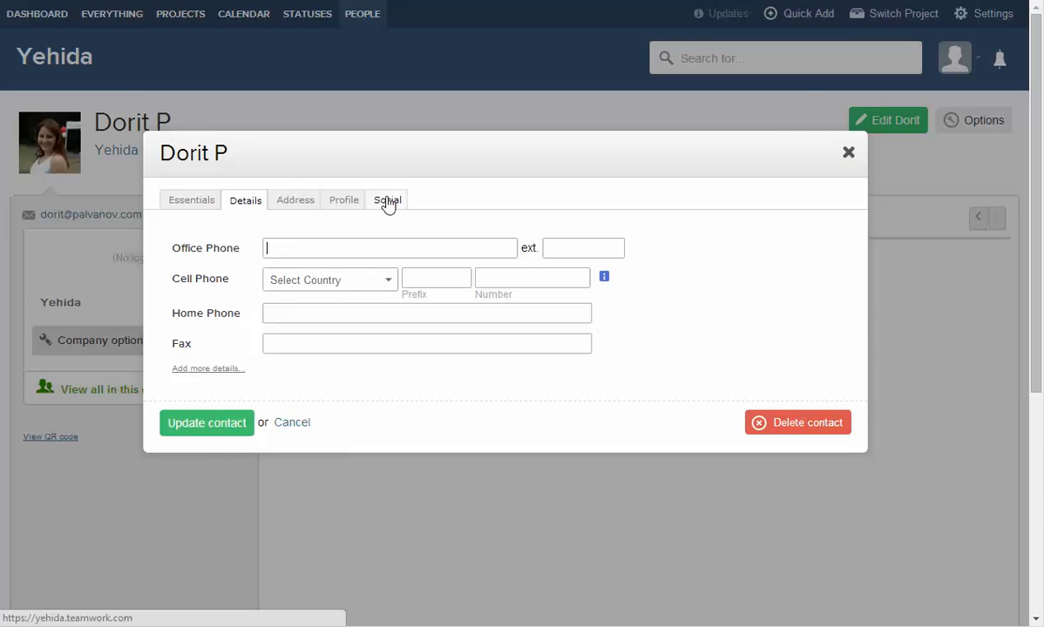
click(849, 152)
click(990, 125)
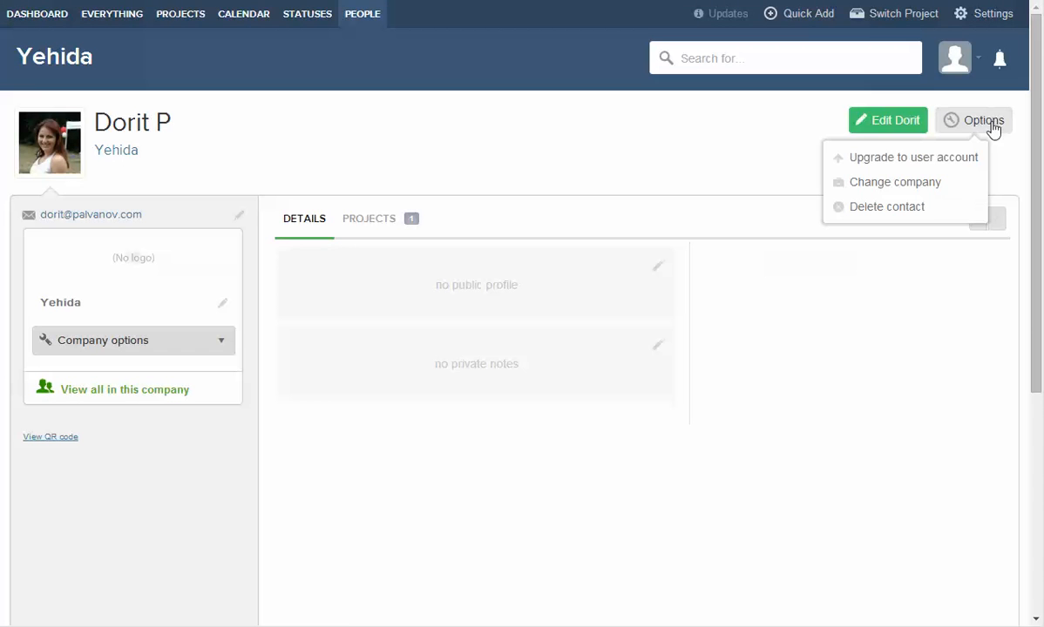
click(925, 159)
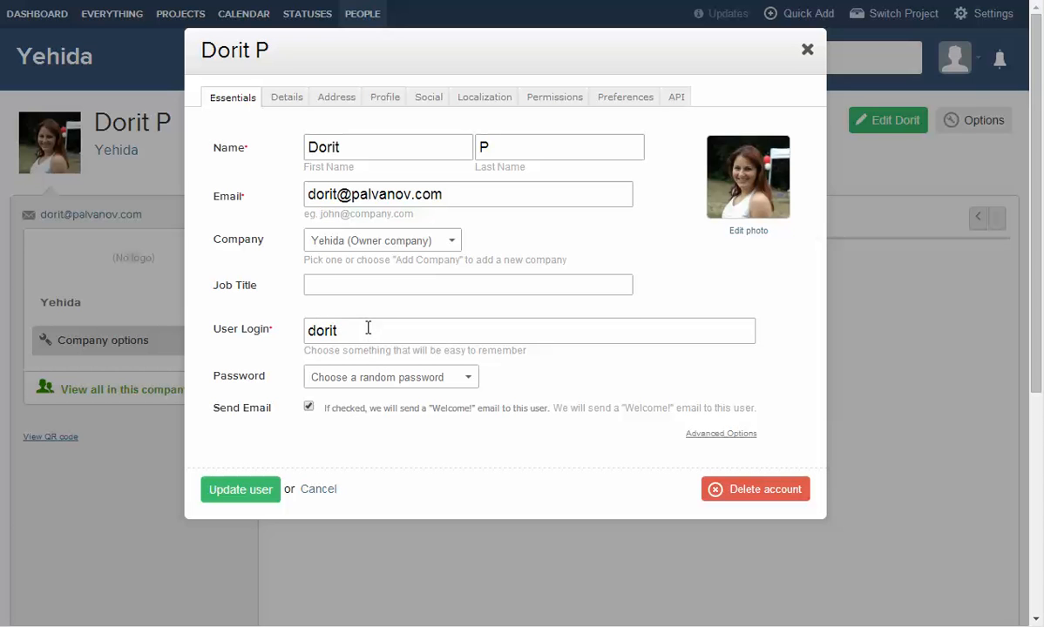
click(355, 412)
click(232, 489)
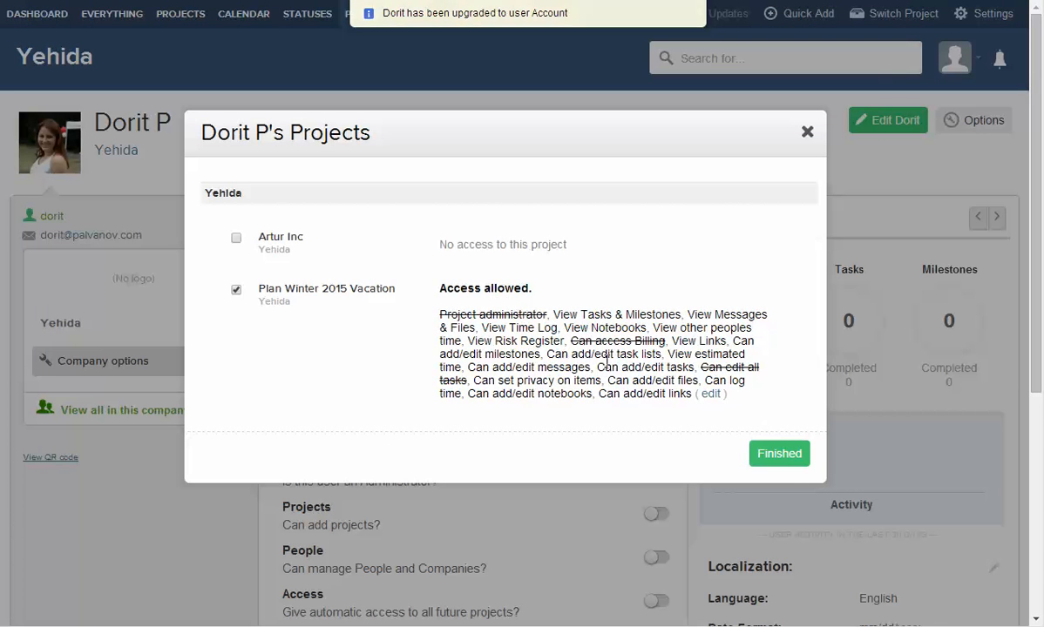
Confirm the user's project access and open Plan Winter 2015 Vacation from their projects.
click(781, 455)
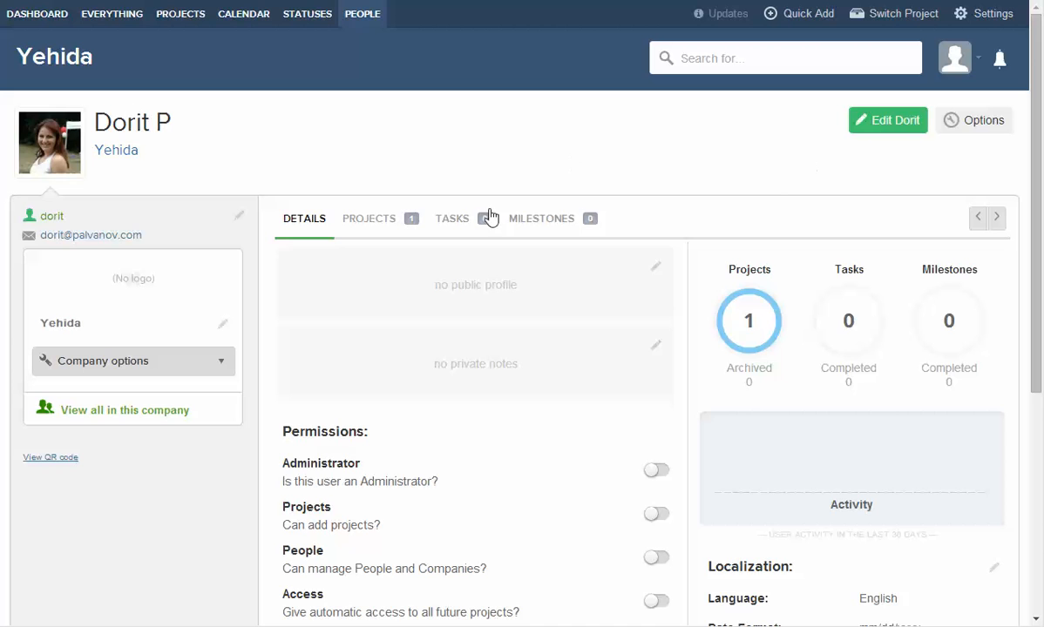
click(366, 217)
click(389, 335)
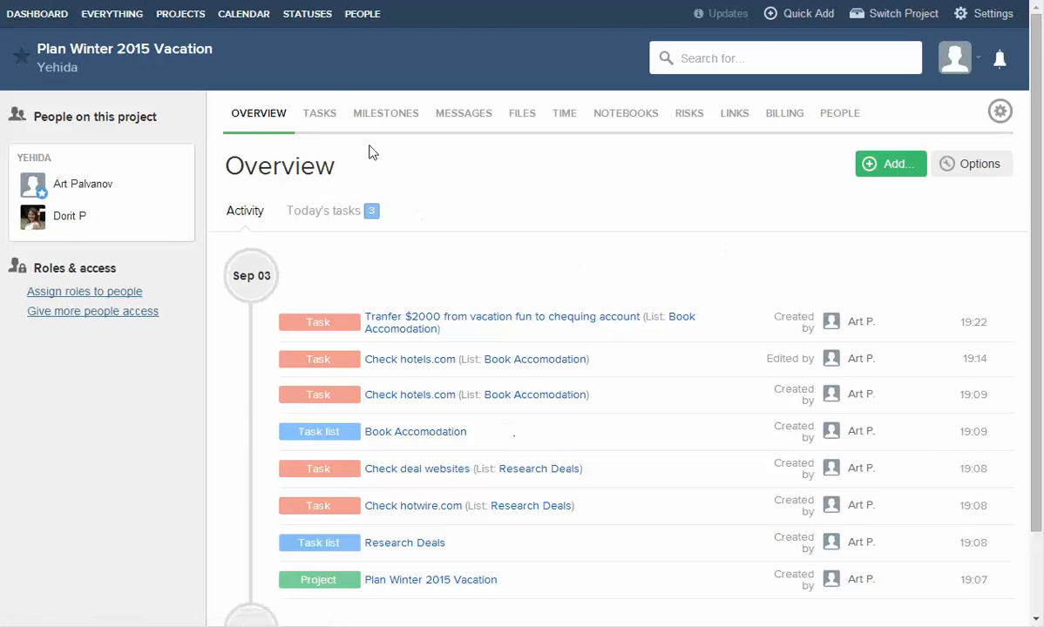
Reassign the $2000 transfer task to the new team member and save.
click(319, 113)
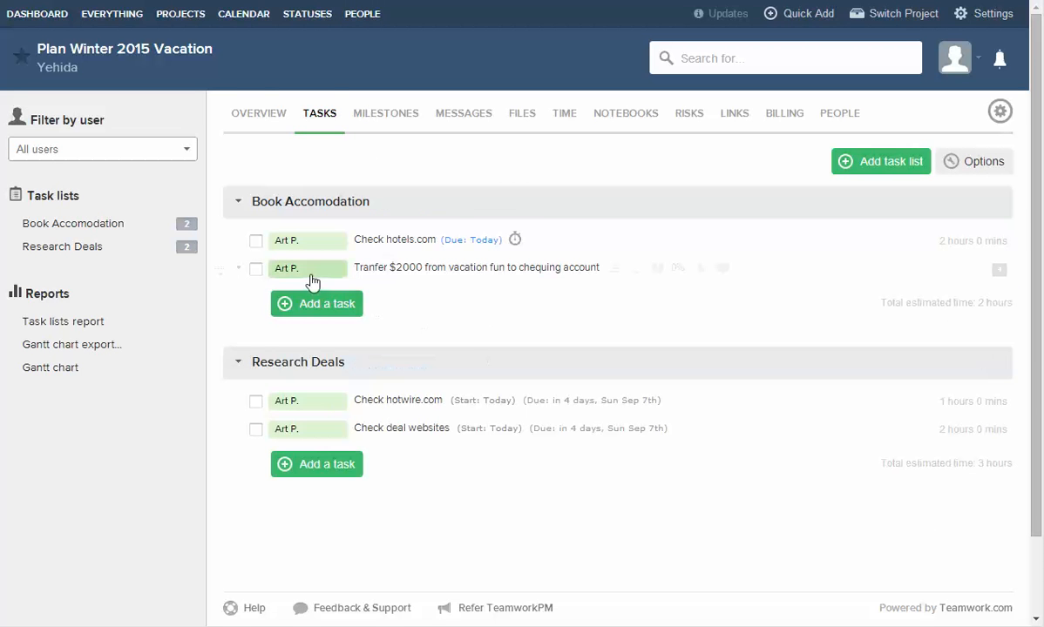
click(312, 282)
click(316, 357)
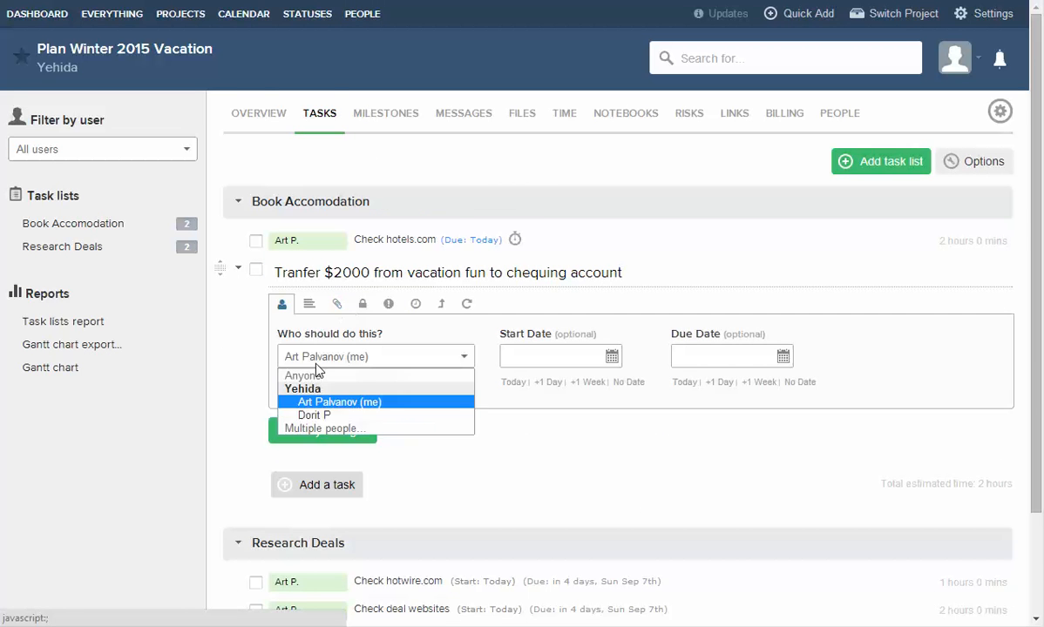
click(315, 415)
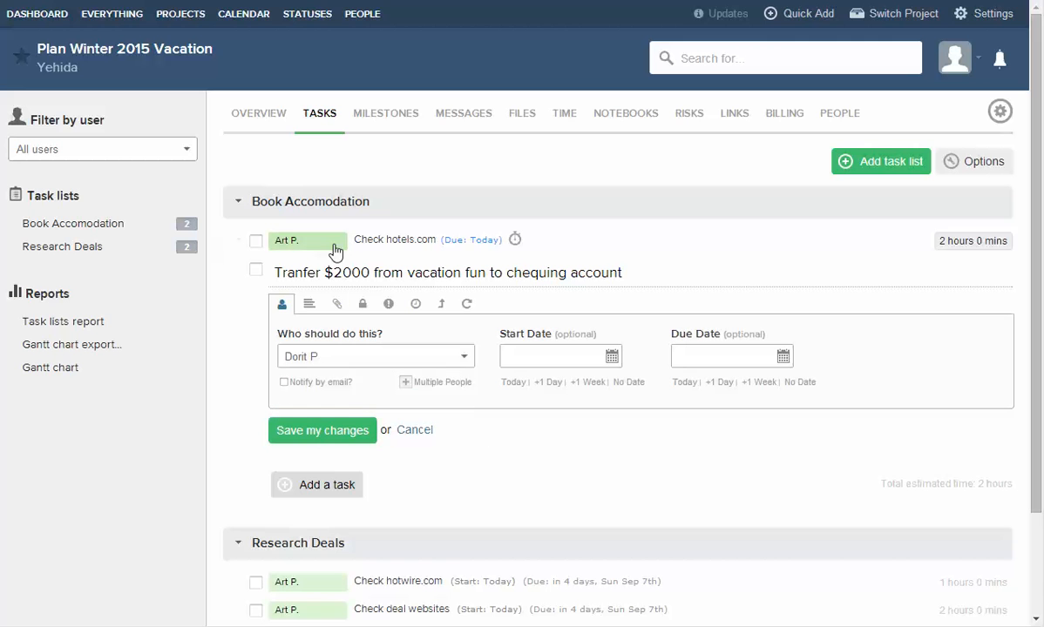
click(317, 431)
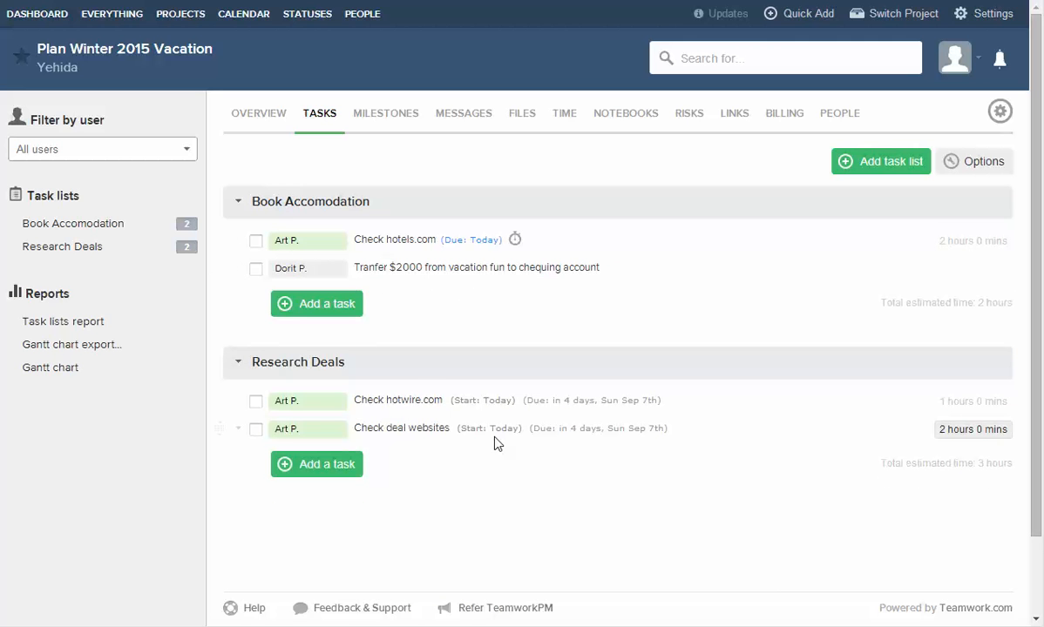
Try a start date of today and due date a week later, then close without saving.
click(291, 268)
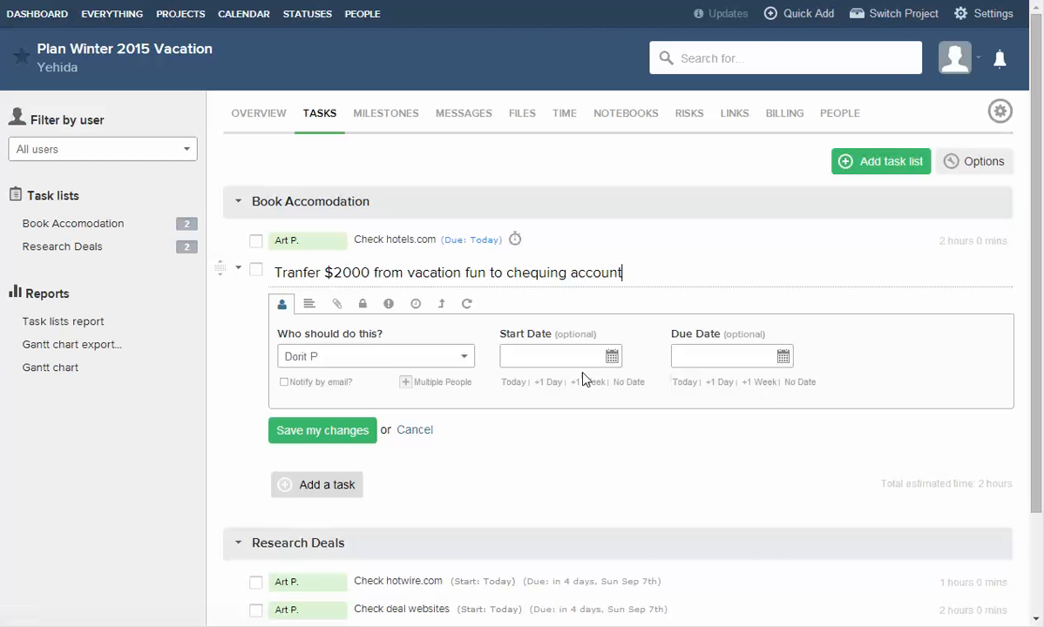
click(514, 382)
click(755, 383)
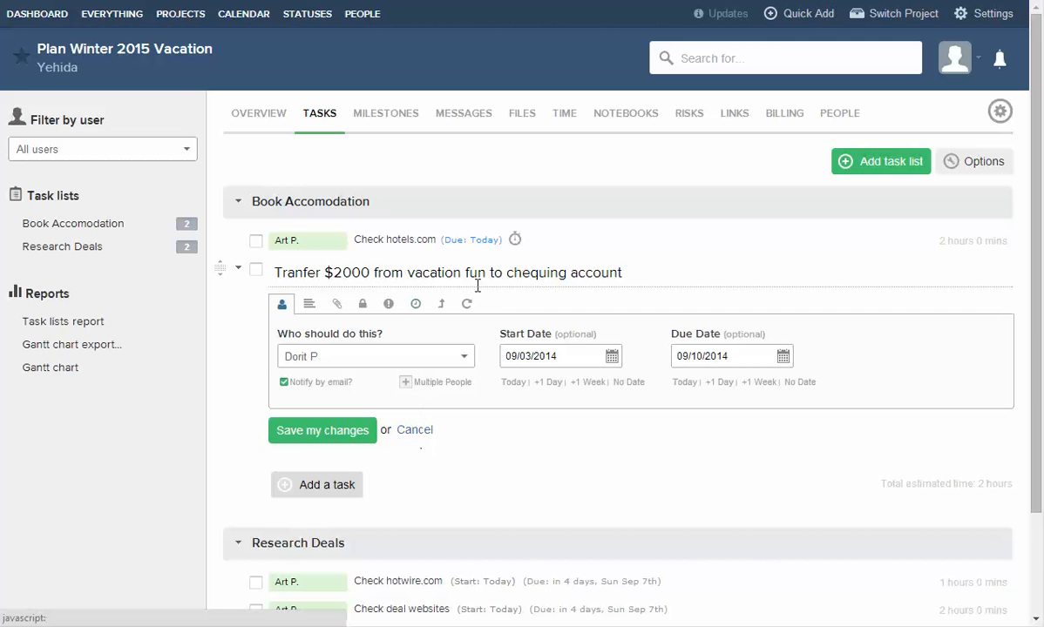
click(413, 431)
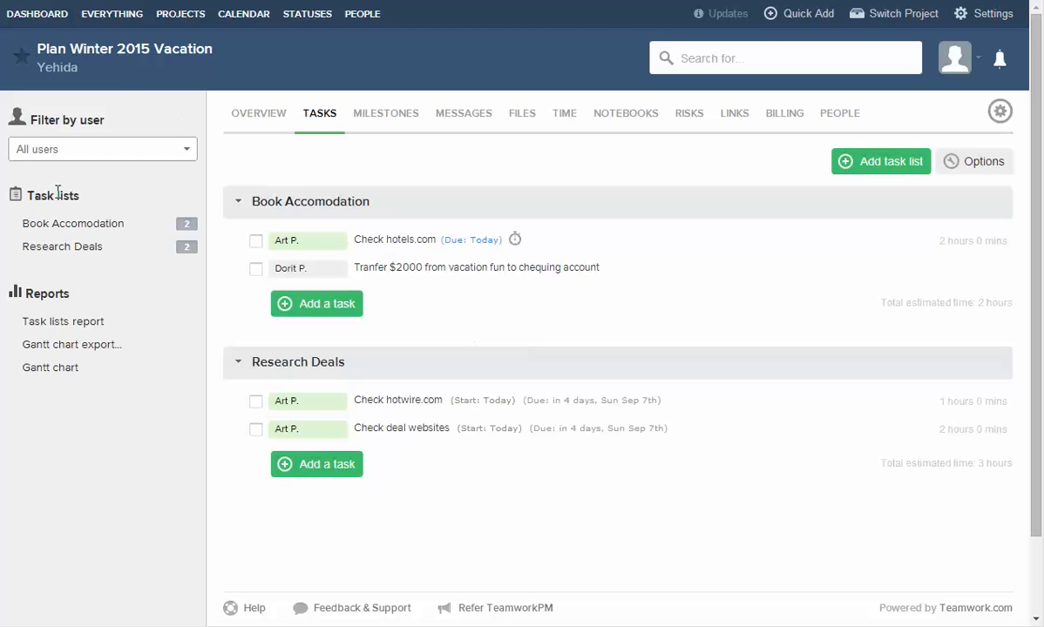